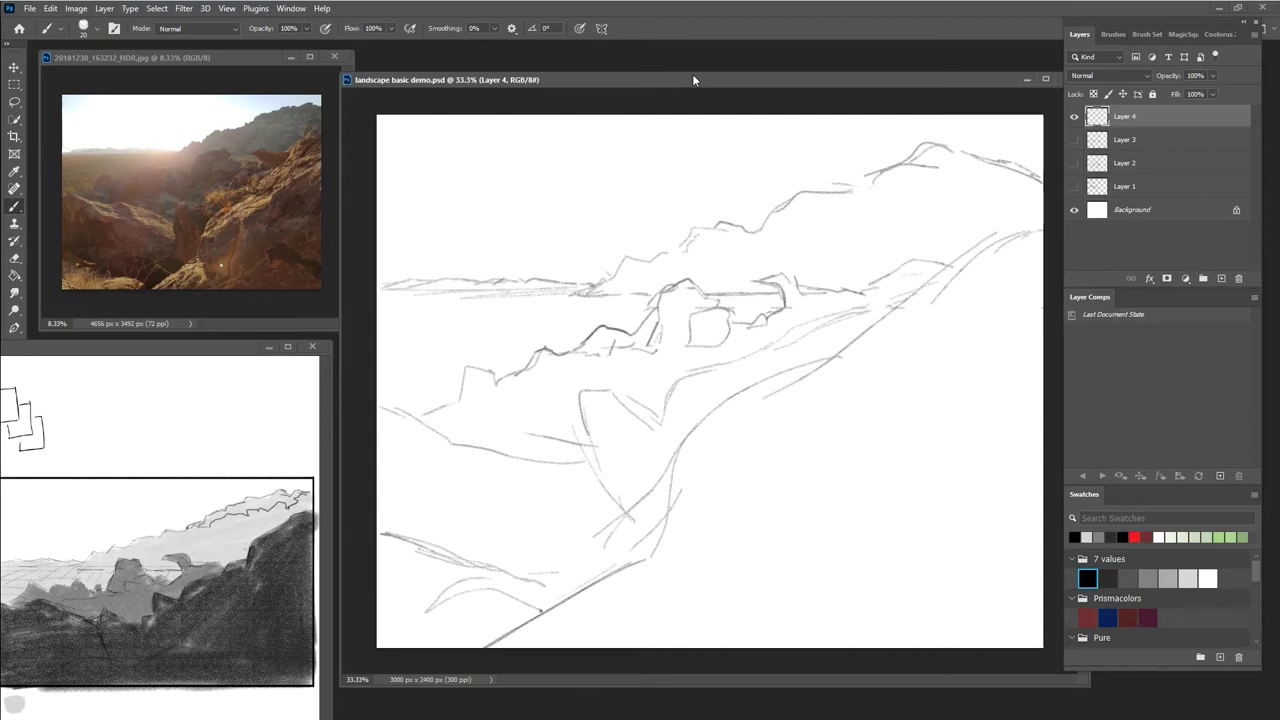
Add a new layer above Layer 4 in the landscape basic demo document
{"action": "left_click", "coordinate": [231, 57]}
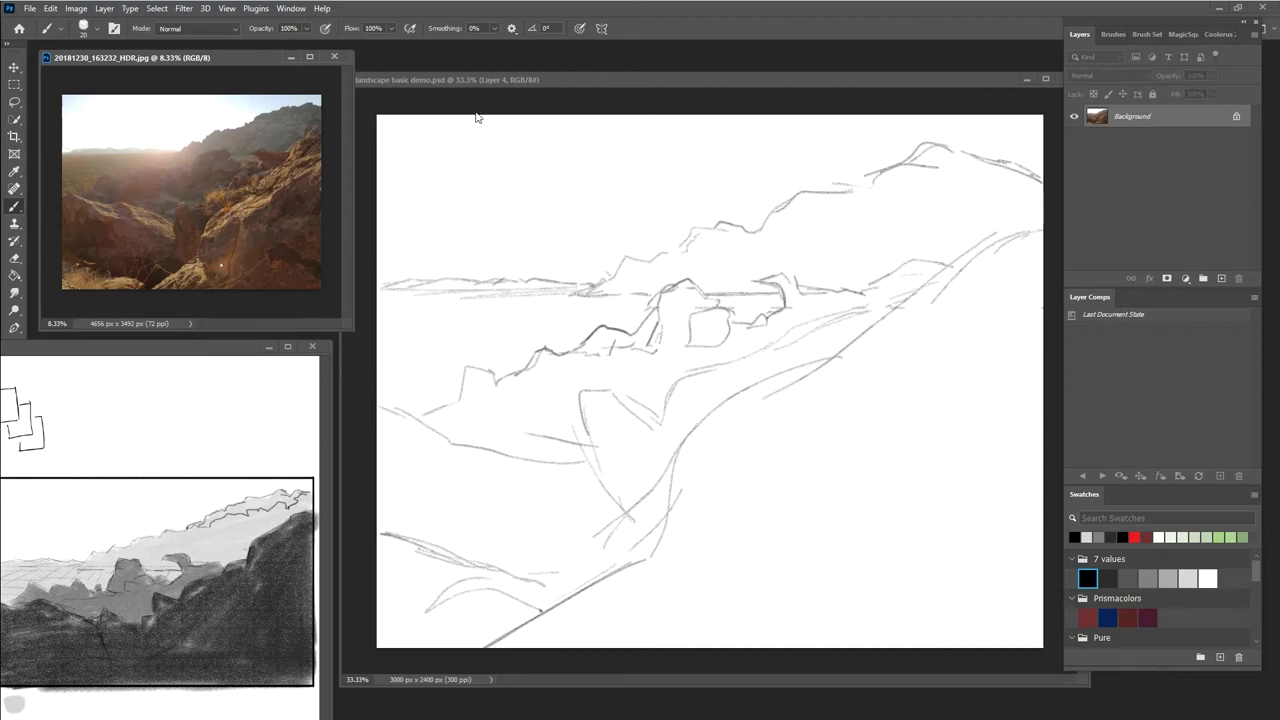
{"action": "left_click", "coordinate": [862, 93]}
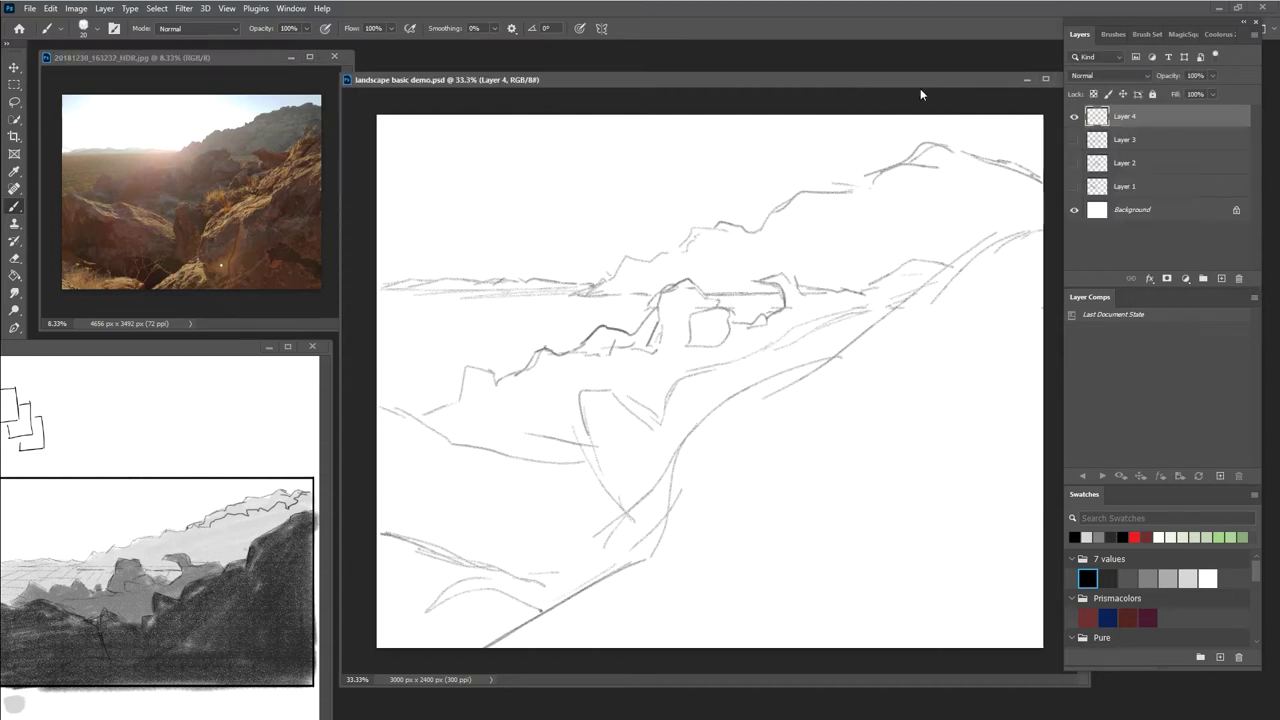
{"action": "left_click", "coordinate": [1220, 279]}
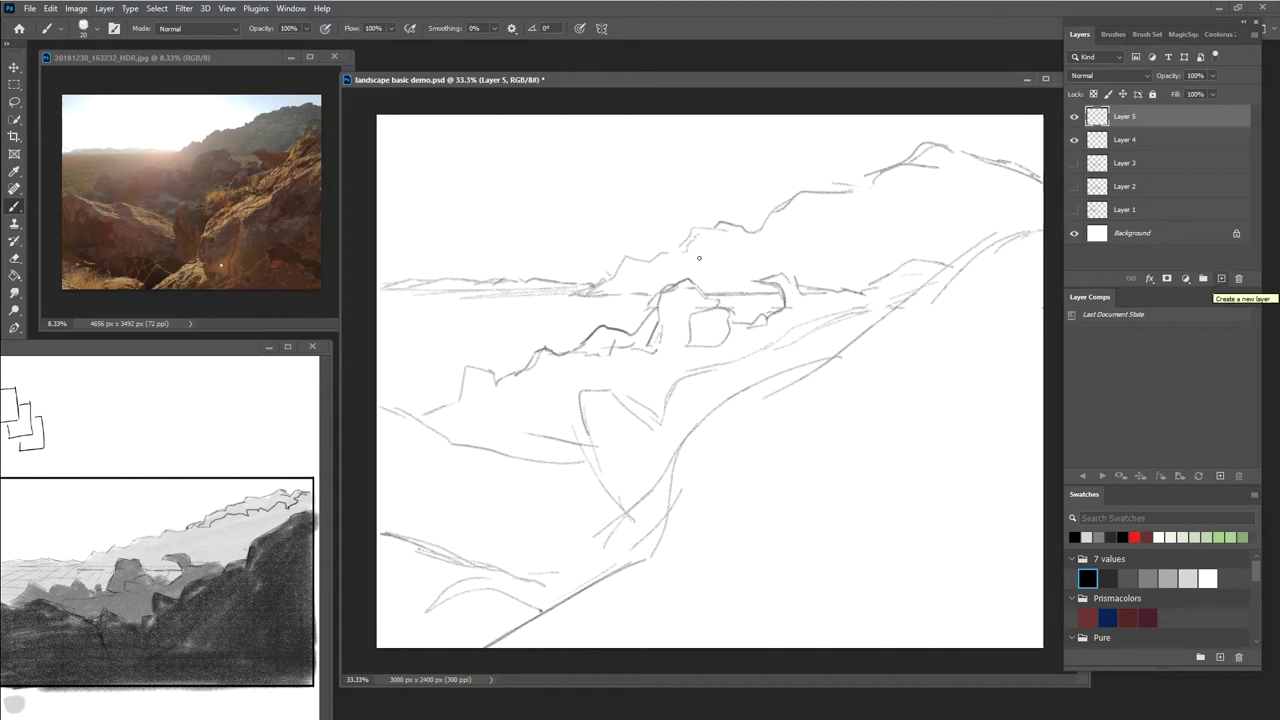
Redraw the large right foreground slope with firmer angular contour lines from its lower base up to the canvas's right edge
{"action": "mouse_move", "coordinate": [605, 195]}
{"action": "left_mouse_down"}
{"action": "mouse_move", "coordinate": [577, 224]}
{"action": "mouse_move", "coordinate": [586, 214]}
{"action": "left_mouse_up"}
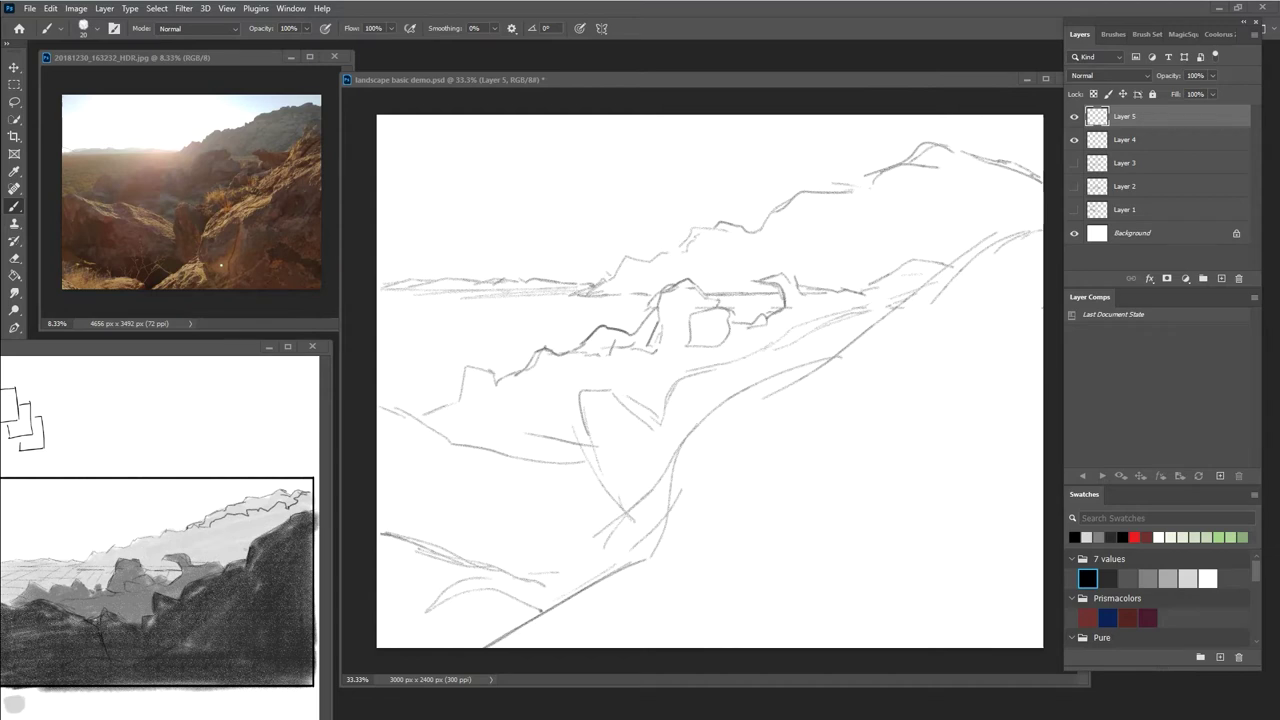
{"action": "left_click", "coordinate": [145, 60]}
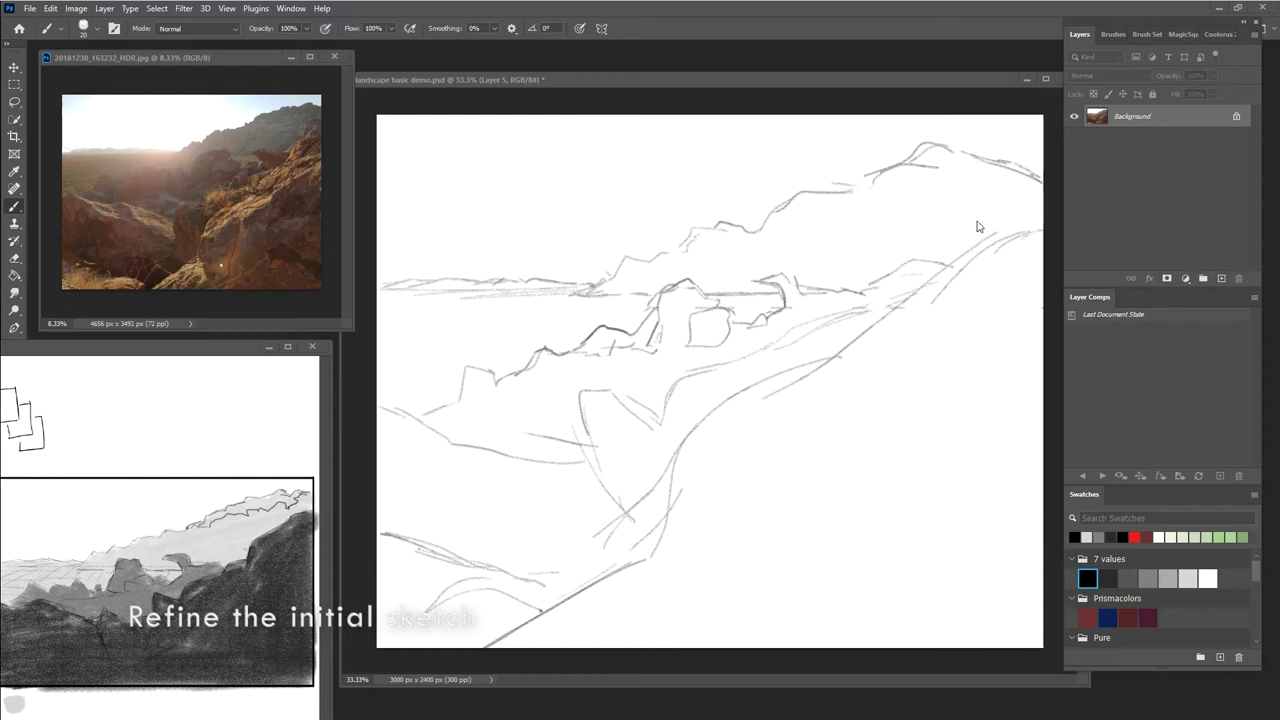
{"action": "left_click", "coordinate": [828, 88]}
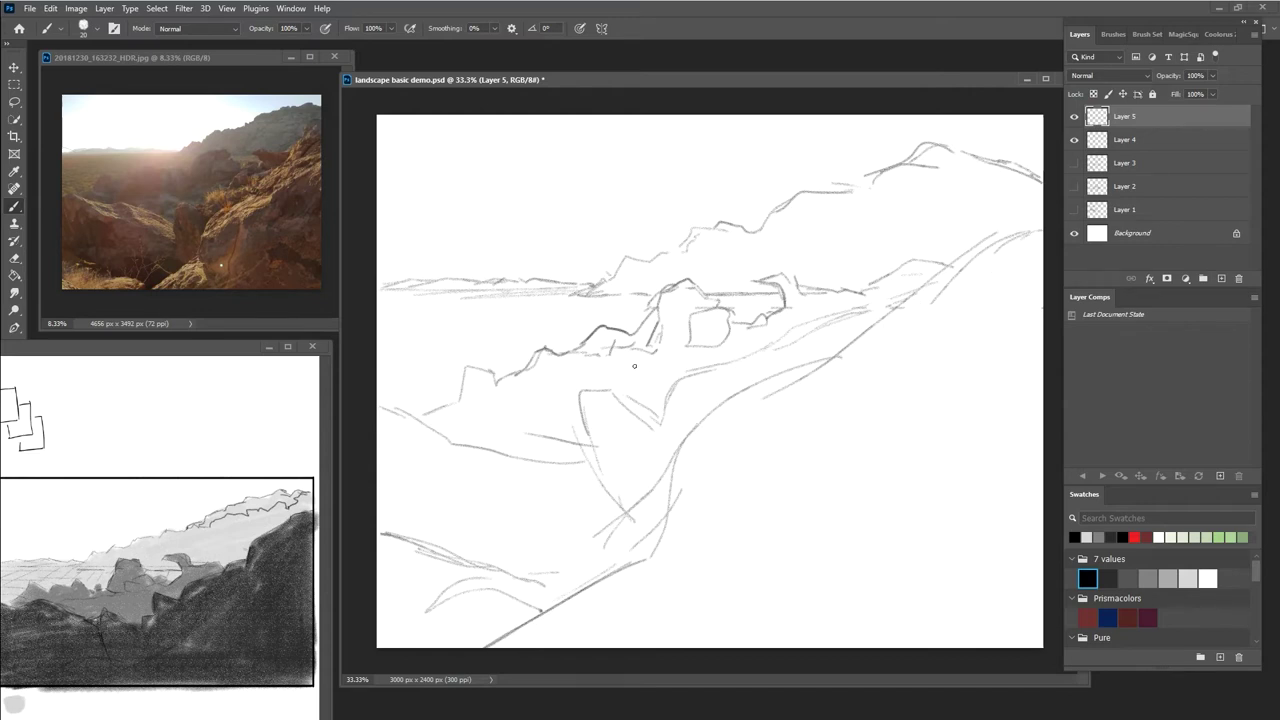
{"action": "mouse_move", "coordinate": [658, 562]}
{"action": "left_mouse_down"}
{"action": "mouse_move", "coordinate": [713, 626]}
{"action": "mouse_move", "coordinate": [752, 636]}
{"action": "mouse_move", "coordinate": [674, 586]}
{"action": "mouse_move", "coordinate": [648, 539]}
{"action": "mouse_move", "coordinate": [676, 454]}
{"action": "mouse_move", "coordinate": [722, 401]}
{"action": "mouse_move", "coordinate": [688, 436]}
{"action": "mouse_move", "coordinate": [768, 387]}
{"action": "mouse_move", "coordinate": [766, 412]}
{"action": "mouse_move", "coordinate": [858, 331]}
{"action": "mouse_move", "coordinate": [918, 347]}
{"action": "mouse_move", "coordinate": [886, 362]}
{"action": "mouse_move", "coordinate": [953, 343]}
{"action": "left_mouse_up"}
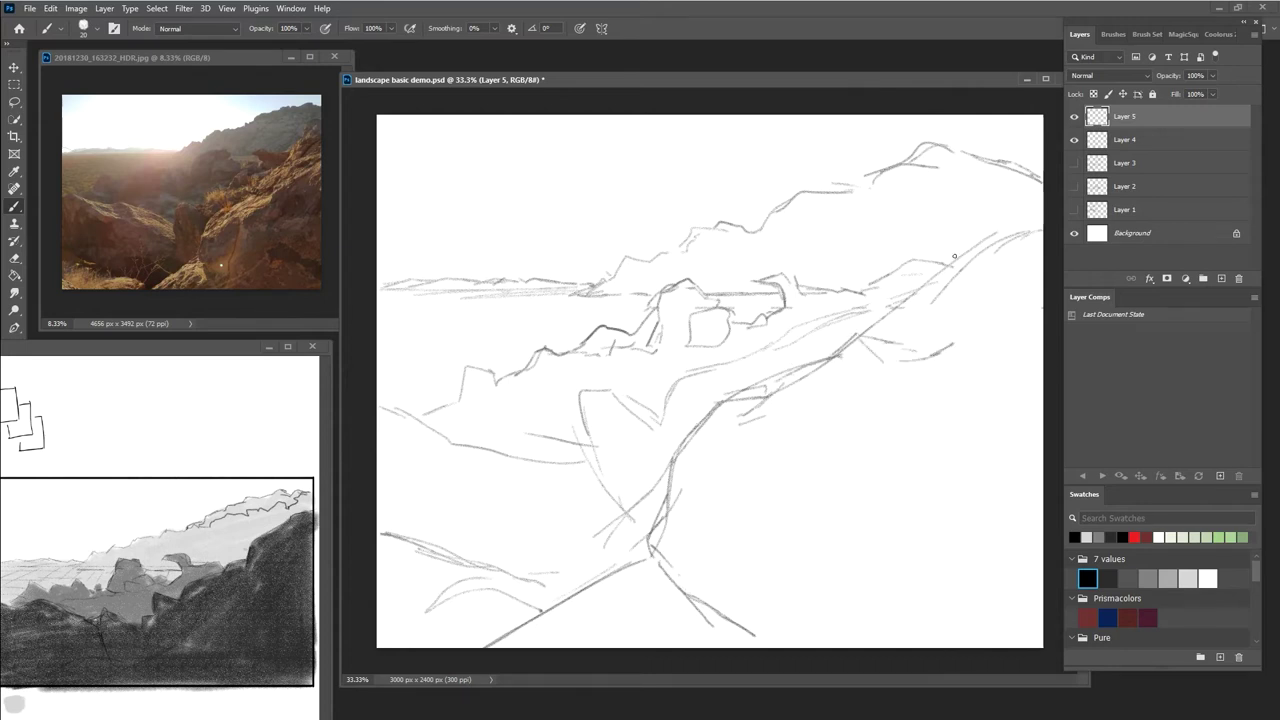
{"action": "mouse_move", "coordinate": [868, 310]}
{"action": "left_mouse_down"}
{"action": "mouse_move", "coordinate": [935, 278]}
{"action": "mouse_move", "coordinate": [921, 287]}
{"action": "mouse_move", "coordinate": [974, 275]}
{"action": "mouse_move", "coordinate": [913, 298]}
{"action": "mouse_move", "coordinate": [1037, 269]}
{"action": "mouse_move", "coordinate": [945, 282]}
{"action": "mouse_move", "coordinate": [1030, 262]}
{"action": "left_mouse_up"}
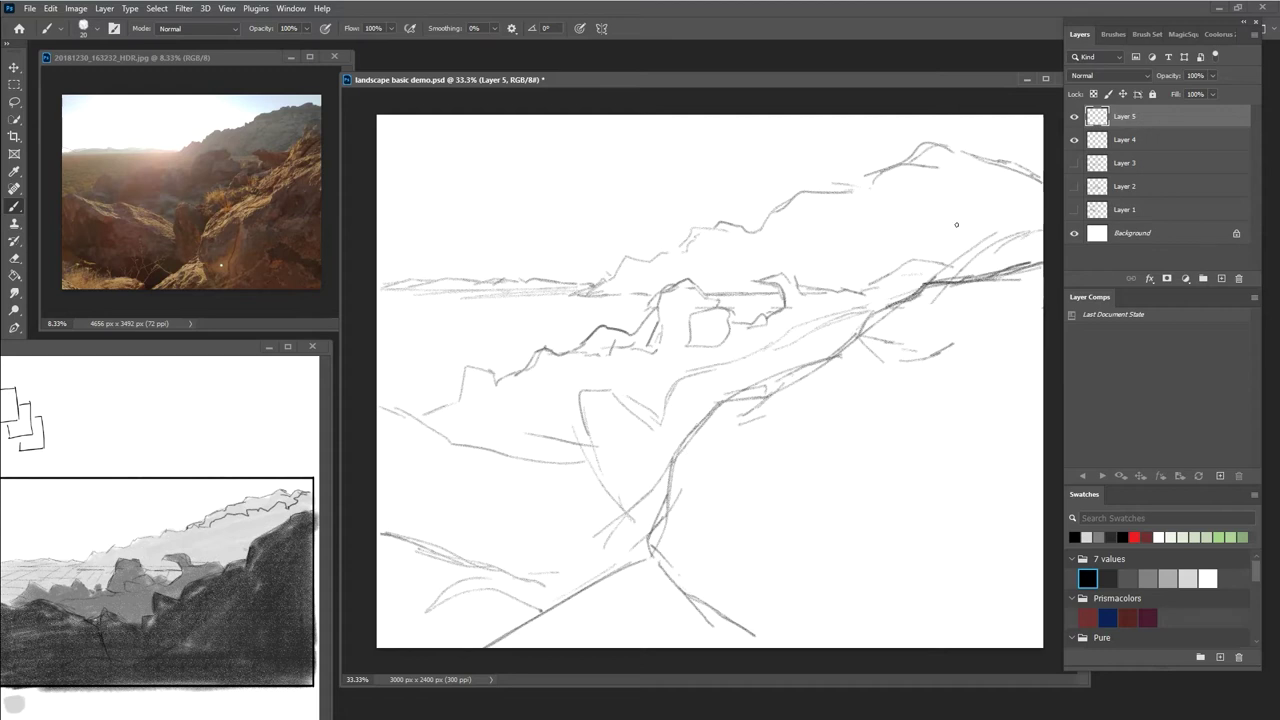
{"action": "mouse_move", "coordinate": [936, 283]}
{"action": "left_mouse_down"}
{"action": "mouse_move", "coordinate": [979, 239]}
{"action": "mouse_move", "coordinate": [1041, 233]}
{"action": "mouse_move", "coordinate": [985, 240]}
{"action": "left_mouse_up"}
{"action": "left_click_drag", "start_coordinate": [878, 308], "coordinate": [838, 354]}
{"action": "mouse_move", "coordinate": [673, 455]}
{"action": "left_mouse_down"}
{"action": "mouse_move", "coordinate": [722, 403]}
{"action": "mouse_move", "coordinate": [780, 386]}
{"action": "mouse_move", "coordinate": [724, 401]}
{"action": "mouse_move", "coordinate": [757, 393]}
{"action": "mouse_move", "coordinate": [793, 333]}
{"action": "mouse_move", "coordinate": [796, 347]}
{"action": "mouse_move", "coordinate": [743, 396]}
{"action": "mouse_move", "coordinate": [834, 362]}
{"action": "left_mouse_up"}
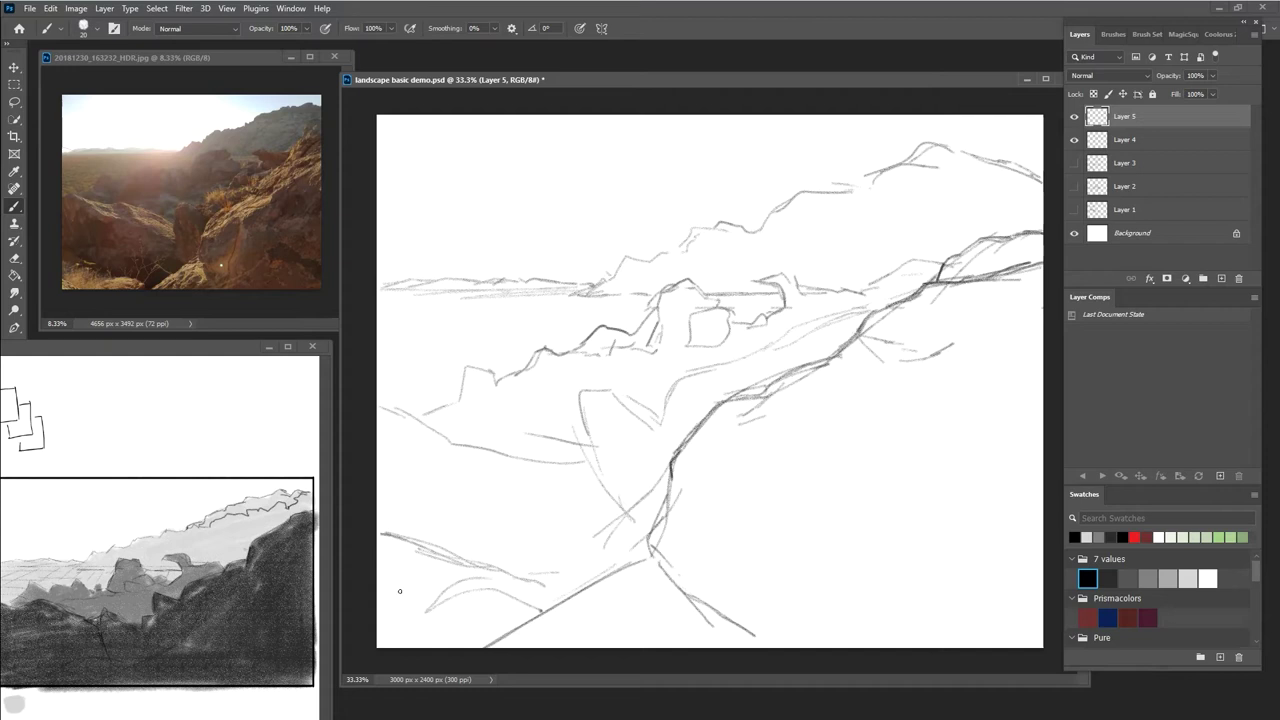
Outline the left foreground boulder, the low rocks in front of it, and the cleft running down to the large slope's base
{"action": "mouse_move", "coordinate": [403, 610]}
{"action": "left_mouse_down"}
{"action": "mouse_move", "coordinate": [386, 596]}
{"action": "mouse_move", "coordinate": [512, 621]}
{"action": "mouse_move", "coordinate": [480, 625]}
{"action": "mouse_move", "coordinate": [382, 590]}
{"action": "left_mouse_up"}
{"action": "mouse_move", "coordinate": [460, 597]}
{"action": "left_mouse_down"}
{"action": "mouse_move", "coordinate": [519, 562]}
{"action": "mouse_move", "coordinate": [566, 566]}
{"action": "mouse_move", "coordinate": [539, 563]}
{"action": "mouse_move", "coordinate": [575, 574]}
{"action": "mouse_move", "coordinate": [544, 595]}
{"action": "mouse_move", "coordinate": [575, 598]}
{"action": "mouse_move", "coordinate": [536, 611]}
{"action": "left_mouse_up"}
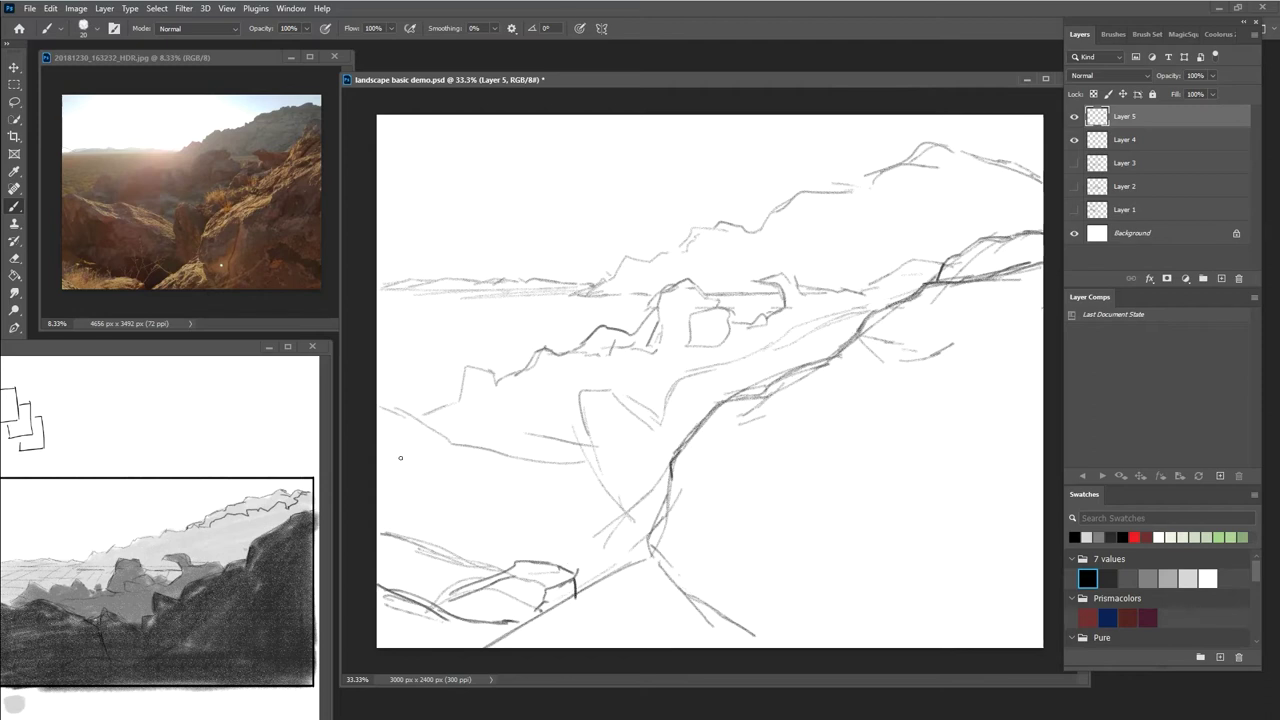
{"action": "mouse_move", "coordinate": [378, 420]}
{"action": "left_mouse_down"}
{"action": "mouse_move", "coordinate": [400, 408]}
{"action": "mouse_move", "coordinate": [468, 447]}
{"action": "mouse_move", "coordinate": [510, 432]}
{"action": "mouse_move", "coordinate": [594, 460]}
{"action": "left_mouse_up"}
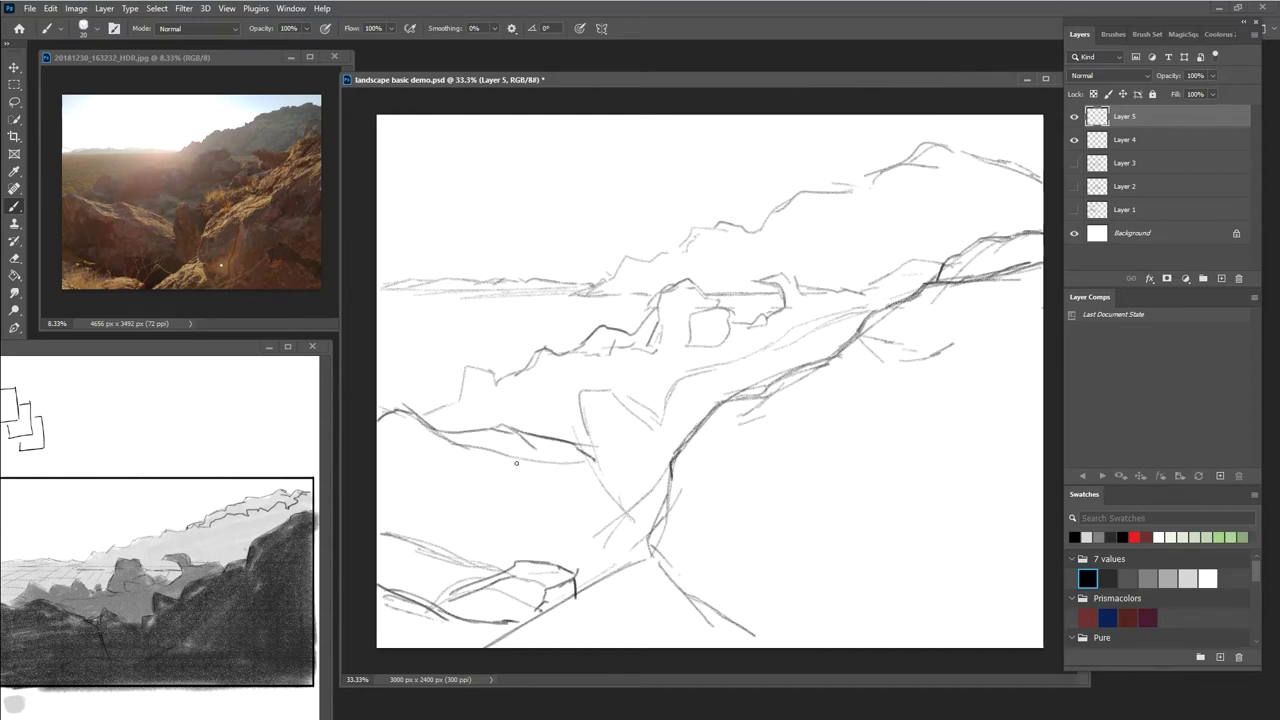
{"action": "mouse_move", "coordinate": [379, 497]}
{"action": "left_mouse_down"}
{"action": "mouse_move", "coordinate": [407, 527]}
{"action": "mouse_move", "coordinate": [388, 509]}
{"action": "mouse_move", "coordinate": [460, 536]}
{"action": "mouse_move", "coordinate": [486, 572]}
{"action": "left_mouse_up"}
{"action": "mouse_move", "coordinate": [588, 436]}
{"action": "left_mouse_down"}
{"action": "mouse_move", "coordinate": [621, 521]}
{"action": "mouse_move", "coordinate": [611, 497]}
{"action": "mouse_move", "coordinate": [606, 530]}
{"action": "mouse_move", "coordinate": [639, 561]}
{"action": "mouse_move", "coordinate": [599, 579]}
{"action": "left_mouse_up"}
{"action": "mouse_move", "coordinate": [648, 544]}
{"action": "left_mouse_down"}
{"action": "mouse_move", "coordinate": [662, 571]}
{"action": "mouse_move", "coordinate": [618, 575]}
{"action": "left_mouse_up"}
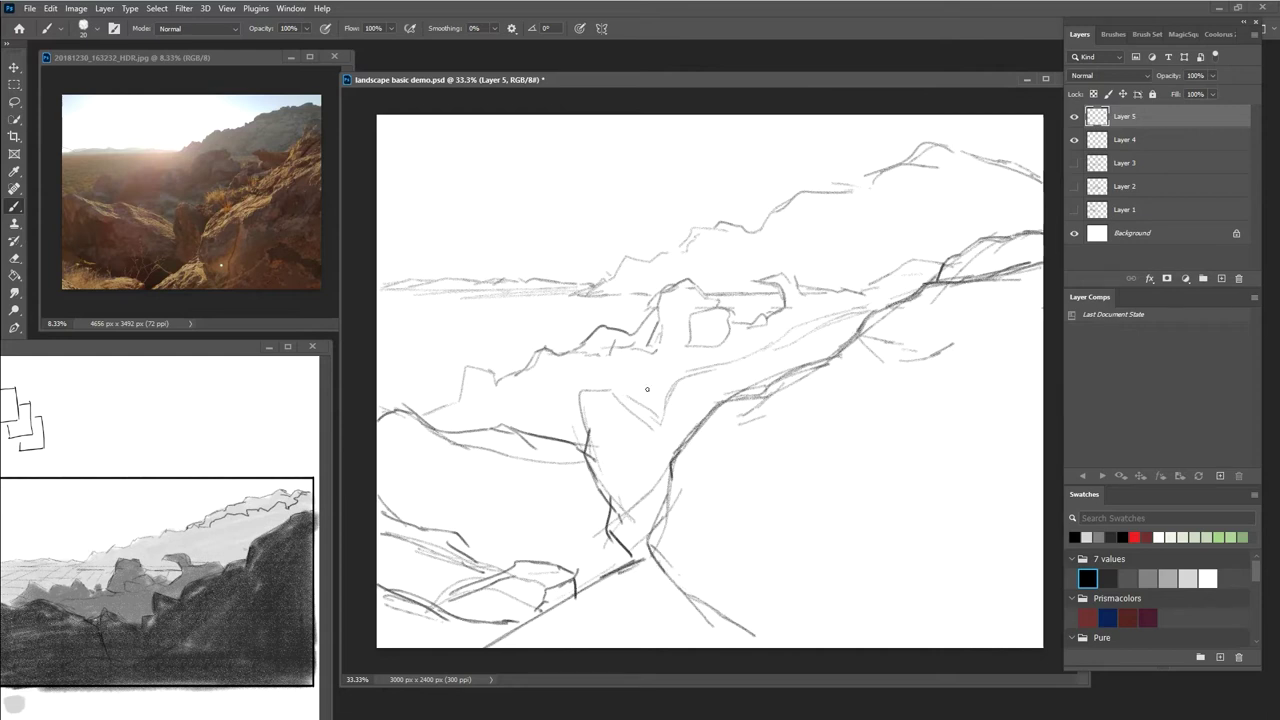
Outline the upright rock at the center and sketch the smaller rocks behind it along the foreground slope
{"action": "mouse_move", "coordinate": [587, 421]}
{"action": "left_mouse_down"}
{"action": "mouse_move", "coordinate": [588, 367]}
{"action": "mouse_move", "coordinate": [601, 381]}
{"action": "mouse_move", "coordinate": [585, 392]}
{"action": "mouse_move", "coordinate": [609, 384]}
{"action": "mouse_move", "coordinate": [658, 428]}
{"action": "left_mouse_up"}
{"action": "left_click_drag", "start_coordinate": [606, 388], "coordinate": [676, 452]}
{"action": "mouse_move", "coordinate": [646, 409]}
{"action": "left_mouse_down"}
{"action": "mouse_move", "coordinate": [681, 393]}
{"action": "mouse_move", "coordinate": [690, 416]}
{"action": "mouse_move", "coordinate": [670, 425]}
{"action": "mouse_move", "coordinate": [687, 423]}
{"action": "mouse_move", "coordinate": [676, 385]}
{"action": "mouse_move", "coordinate": [672, 407]}
{"action": "mouse_move", "coordinate": [676, 387]}
{"action": "mouse_move", "coordinate": [713, 376]}
{"action": "mouse_move", "coordinate": [680, 380]}
{"action": "mouse_move", "coordinate": [732, 374]}
{"action": "mouse_move", "coordinate": [747, 323]}
{"action": "mouse_move", "coordinate": [760, 365]}
{"action": "mouse_move", "coordinate": [741, 371]}
{"action": "mouse_move", "coordinate": [767, 366]}
{"action": "mouse_move", "coordinate": [757, 328]}
{"action": "mouse_move", "coordinate": [790, 309]}
{"action": "mouse_move", "coordinate": [766, 322]}
{"action": "mouse_move", "coordinate": [790, 351]}
{"action": "mouse_move", "coordinate": [775, 362]}
{"action": "mouse_move", "coordinate": [791, 350]}
{"action": "mouse_move", "coordinate": [815, 262]}
{"action": "mouse_move", "coordinate": [782, 349]}
{"action": "mouse_move", "coordinate": [819, 335]}
{"action": "mouse_move", "coordinate": [832, 352]}
{"action": "mouse_move", "coordinate": [821, 332]}
{"action": "mouse_move", "coordinate": [864, 324]}
{"action": "mouse_move", "coordinate": [827, 334]}
{"action": "left_mouse_up"}
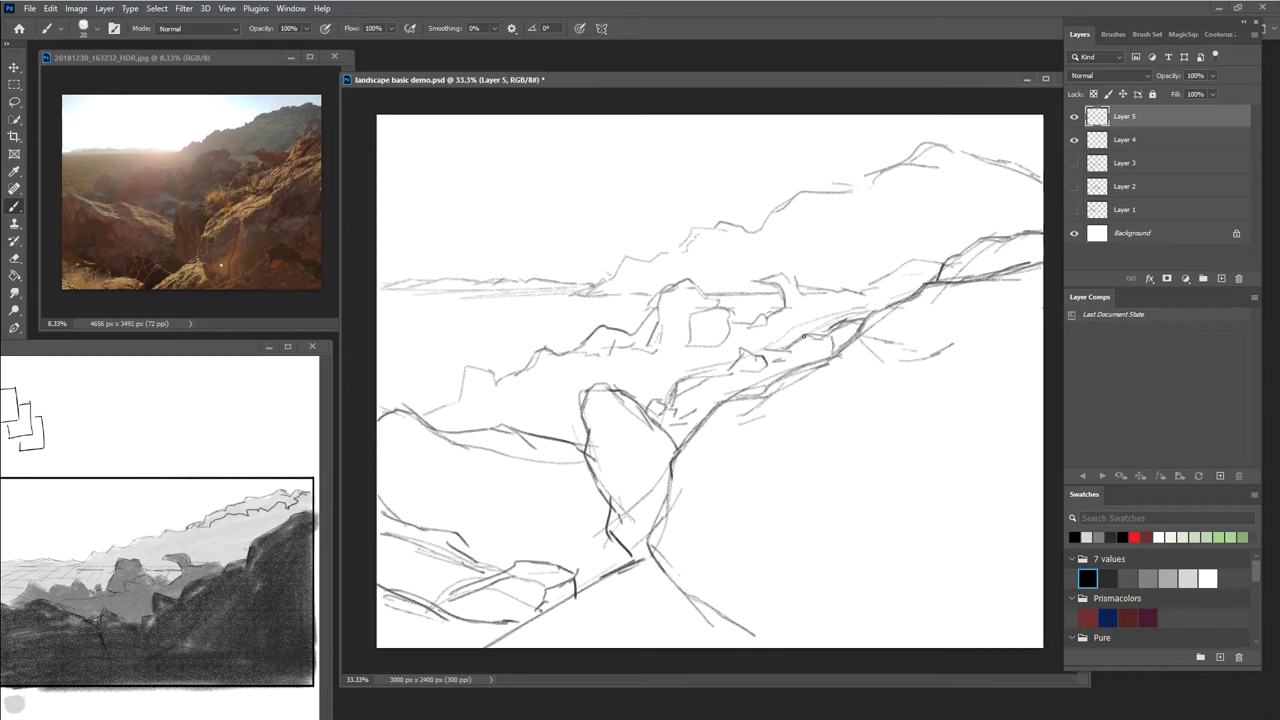
{"action": "mouse_move", "coordinate": [795, 350]}
{"action": "left_mouse_down"}
{"action": "mouse_move", "coordinate": [757, 397]}
{"action": "mouse_move", "coordinate": [792, 372]}
{"action": "left_mouse_up"}
Refine the midground rock silhouettes from the small left outcrop through the rounded boulders to the hooked rock and right-hand ridge
{"action": "mouse_move", "coordinate": [461, 387]}
{"action": "left_mouse_down"}
{"action": "mouse_move", "coordinate": [484, 361]}
{"action": "mouse_move", "coordinate": [493, 383]}
{"action": "mouse_move", "coordinate": [507, 375]}
{"action": "mouse_move", "coordinate": [489, 396]}
{"action": "left_mouse_up"}
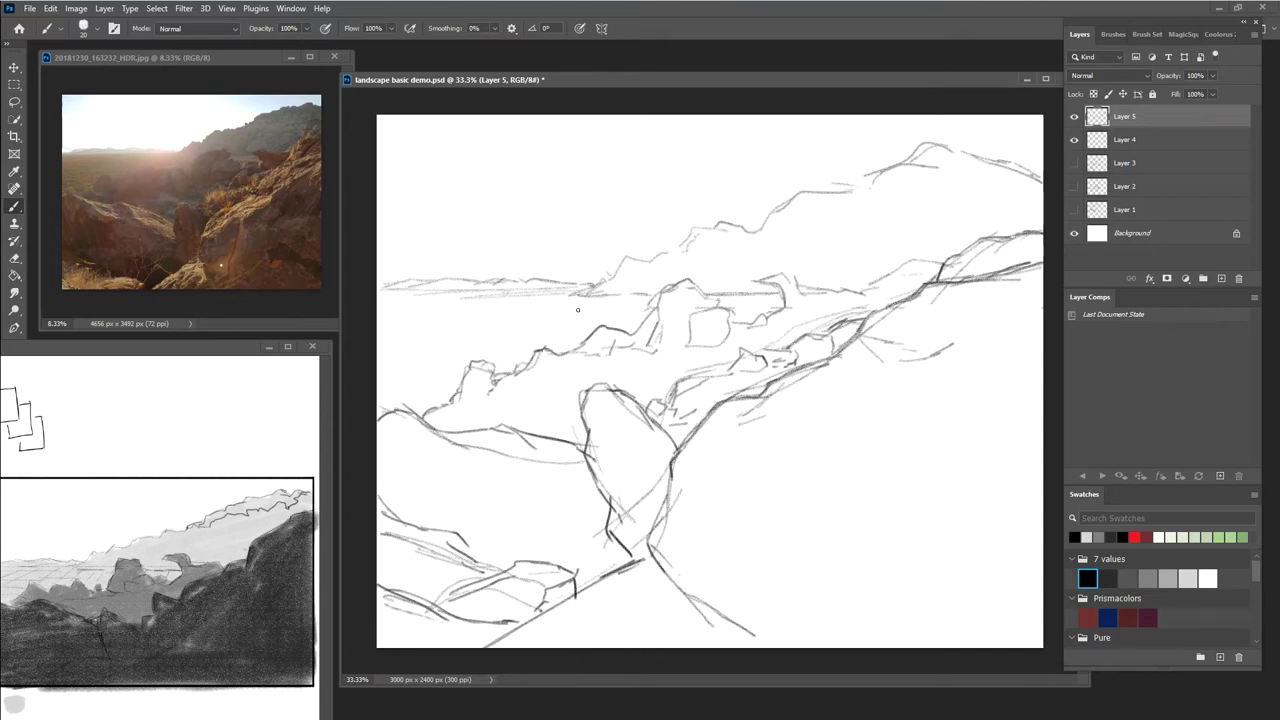
{"action": "left_click_drag", "start_coordinate": [559, 352], "coordinate": [585, 341]}
{"action": "mouse_move", "coordinate": [584, 342]}
{"action": "left_mouse_down"}
{"action": "mouse_move", "coordinate": [610, 330]}
{"action": "mouse_move", "coordinate": [617, 349]}
{"action": "mouse_move", "coordinate": [632, 345]}
{"action": "left_mouse_up"}
{"action": "mouse_move", "coordinate": [641, 322]}
{"action": "left_mouse_down"}
{"action": "mouse_move", "coordinate": [690, 284]}
{"action": "mouse_move", "coordinate": [722, 306]}
{"action": "mouse_move", "coordinate": [696, 309]}
{"action": "mouse_move", "coordinate": [723, 304]}
{"action": "mouse_move", "coordinate": [696, 284]}
{"action": "mouse_move", "coordinate": [723, 283]}
{"action": "mouse_move", "coordinate": [710, 286]}
{"action": "mouse_move", "coordinate": [722, 286]}
{"action": "mouse_move", "coordinate": [734, 328]}
{"action": "left_mouse_up"}
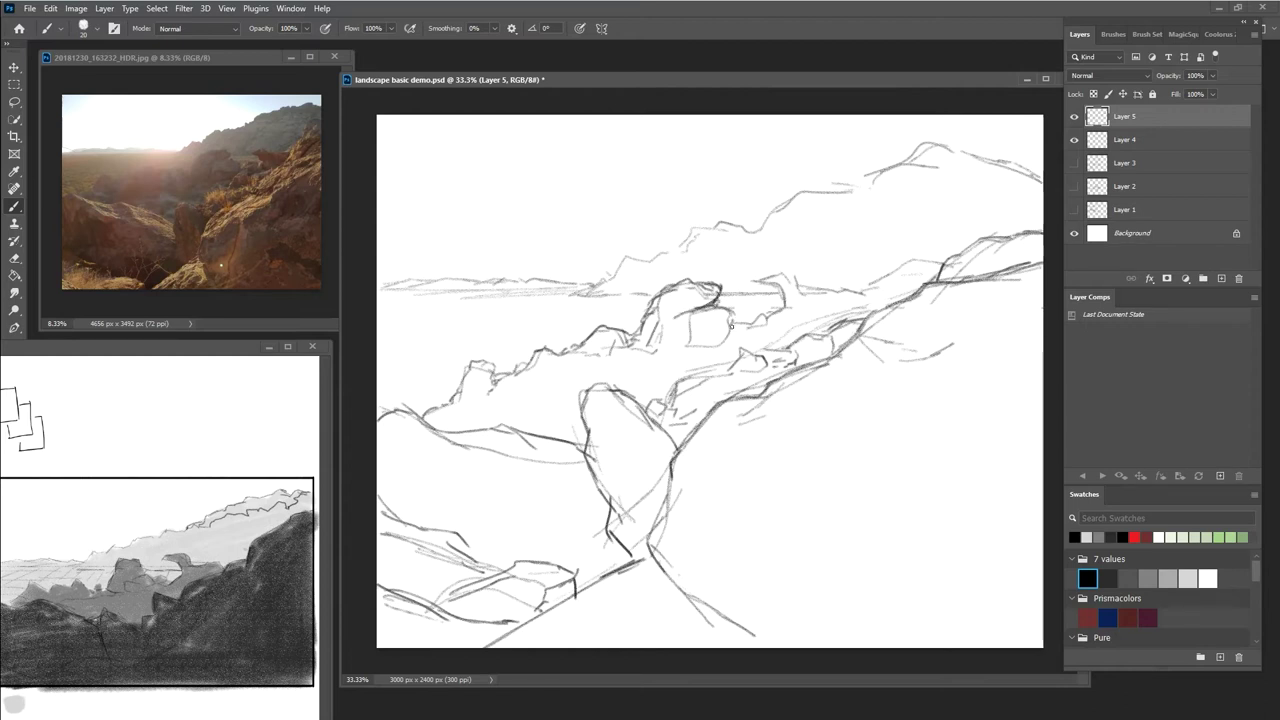
{"action": "left_click_drag", "start_coordinate": [678, 318], "coordinate": [685, 347]}
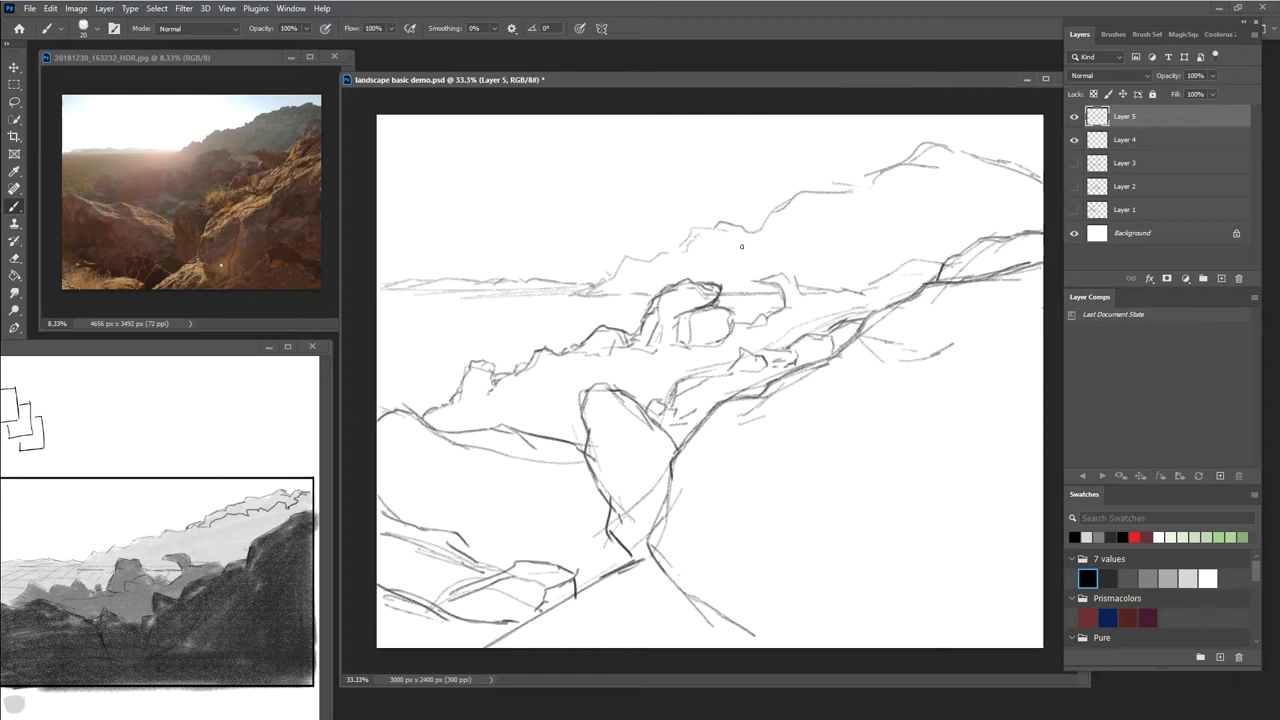
{"action": "mouse_move", "coordinate": [744, 320]}
{"action": "left_mouse_down"}
{"action": "mouse_move", "coordinate": [789, 293]}
{"action": "mouse_move", "coordinate": [773, 314]}
{"action": "mouse_move", "coordinate": [782, 297]}
{"action": "mouse_move", "coordinate": [759, 280]}
{"action": "mouse_move", "coordinate": [784, 272]}
{"action": "mouse_move", "coordinate": [795, 287]}
{"action": "mouse_move", "coordinate": [869, 291]}
{"action": "mouse_move", "coordinate": [907, 266]}
{"action": "mouse_move", "coordinate": [891, 267]}
{"action": "mouse_move", "coordinate": [907, 279]}
{"action": "mouse_move", "coordinate": [866, 296]}
{"action": "mouse_move", "coordinate": [894, 272]}
{"action": "mouse_move", "coordinate": [955, 268]}
{"action": "mouse_move", "coordinate": [870, 290]}
{"action": "left_mouse_up"}
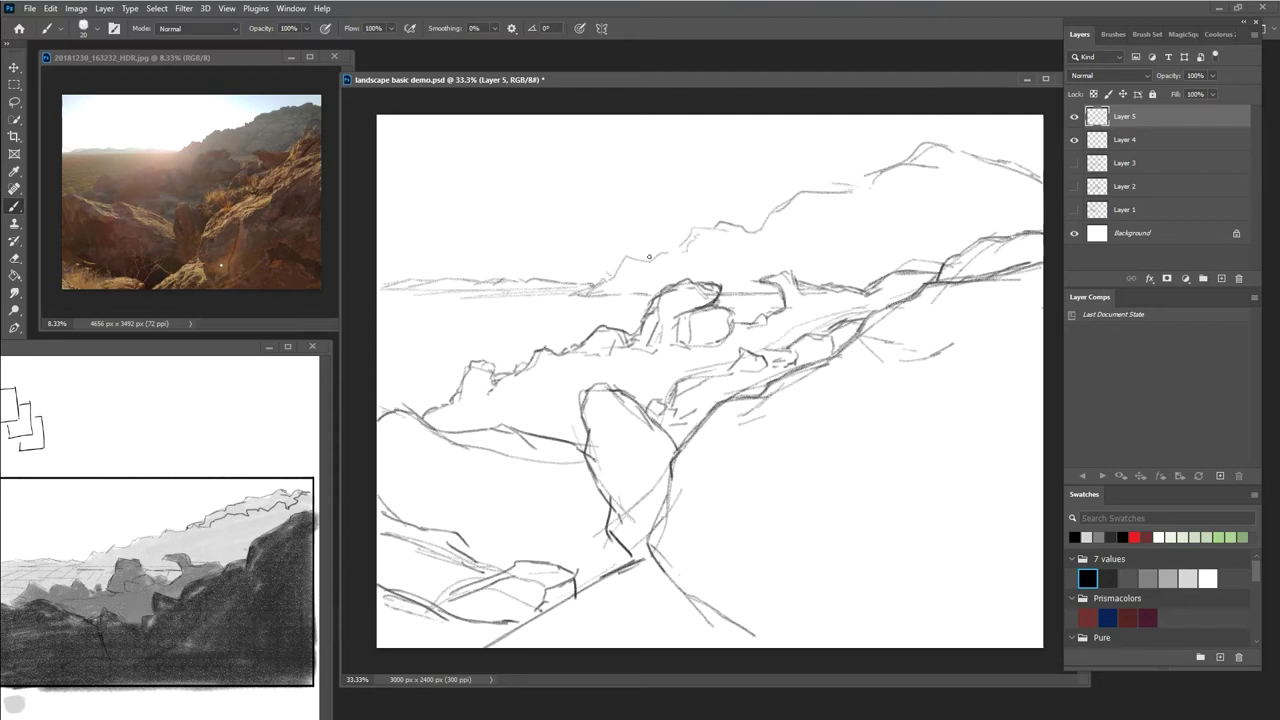
Retrace the distant mountain's ridgeline with a more jagged contour from the horizon up over the peak
{"action": "mouse_move", "coordinate": [682, 255]}
{"action": "left_mouse_down"}
{"action": "mouse_move", "coordinate": [649, 264]}
{"action": "mouse_move", "coordinate": [628, 255]}
{"action": "mouse_move", "coordinate": [600, 285]}
{"action": "left_mouse_up"}
{"action": "mouse_move", "coordinate": [693, 236]}
{"action": "left_mouse_down"}
{"action": "mouse_move", "coordinate": [763, 216]}
{"action": "mouse_move", "coordinate": [748, 224]}
{"action": "mouse_move", "coordinate": [760, 231]}
{"action": "mouse_move", "coordinate": [761, 216]}
{"action": "mouse_move", "coordinate": [844, 189]}
{"action": "left_mouse_up"}
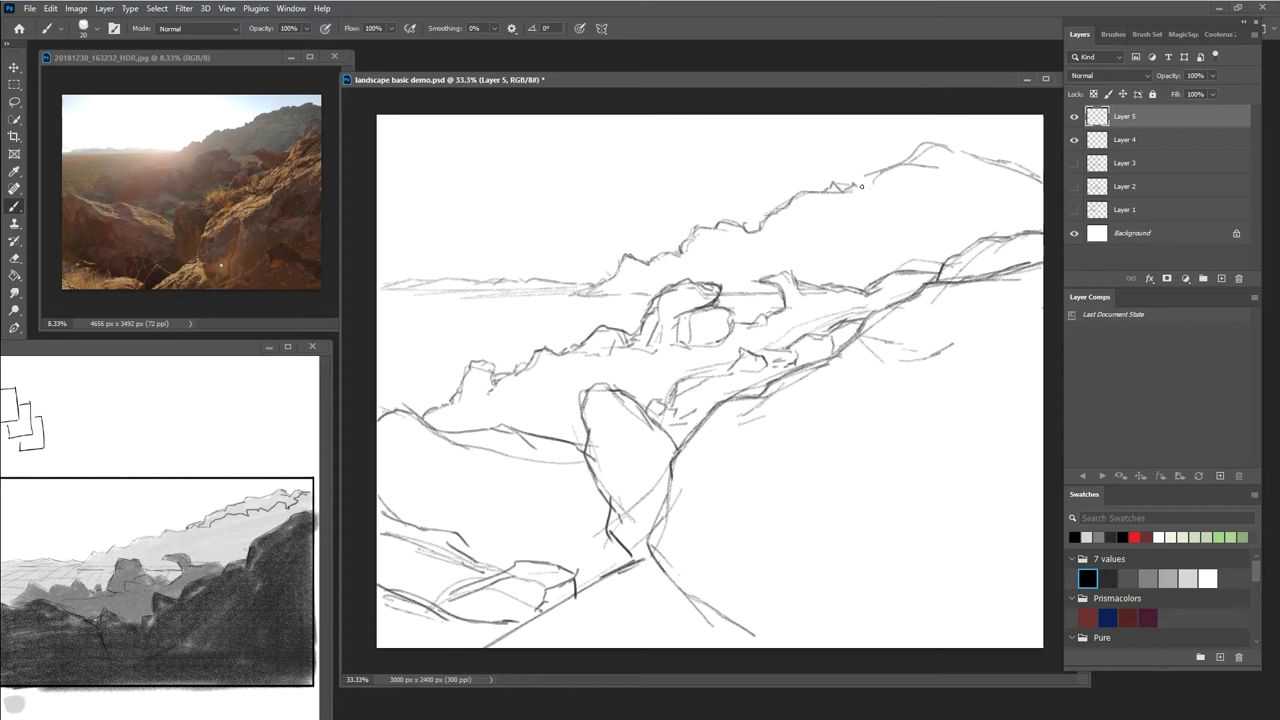
{"action": "mouse_move", "coordinate": [869, 178]}
{"action": "left_mouse_down"}
{"action": "mouse_move", "coordinate": [933, 162]}
{"action": "mouse_move", "coordinate": [926, 147]}
{"action": "mouse_move", "coordinate": [1024, 154]}
{"action": "left_mouse_up"}
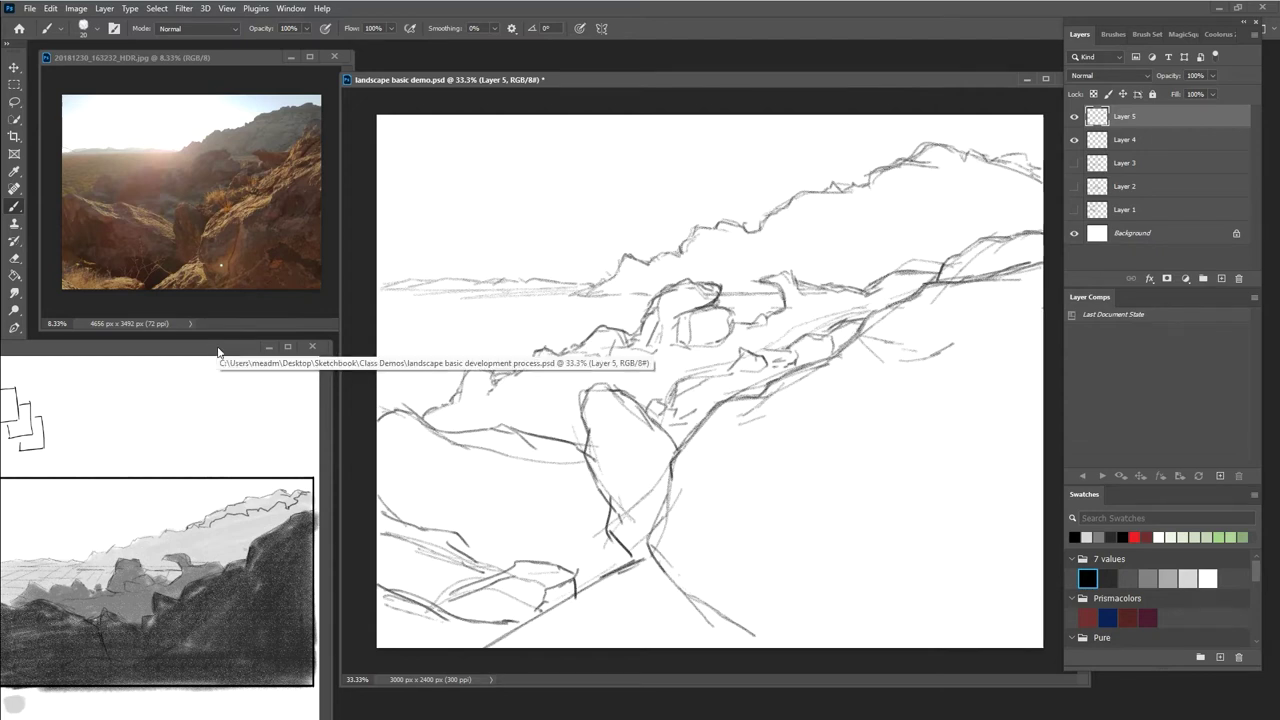
Bring forward the landscape basic development process document and sketch a small three-sided box below the value thumbnail
{"action": "left_click_drag", "start_coordinate": [220, 348], "coordinate": [567, 185]}
{"action": "scroll", "coordinate": [680, 330], "scroll_direction": "down", "scroll_amount": 3}
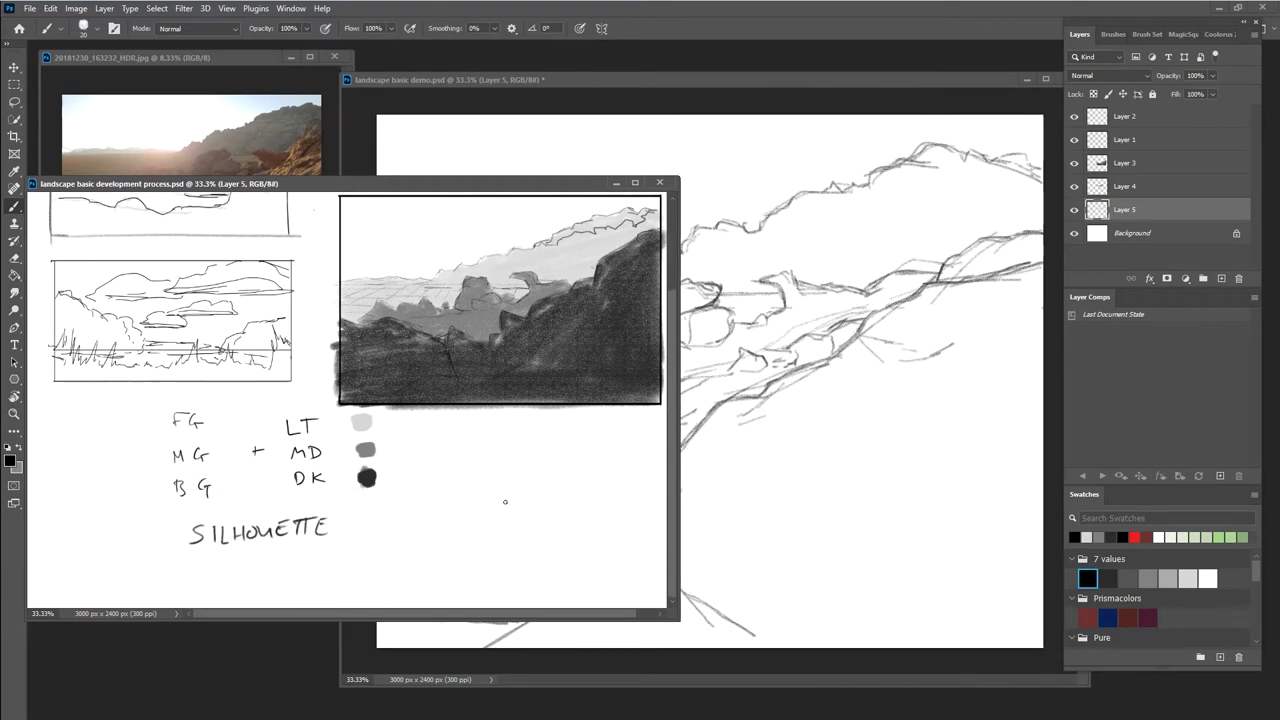
{"action": "mouse_move", "coordinate": [511, 505]}
{"action": "left_mouse_down"}
{"action": "mouse_move", "coordinate": [511, 533]}
{"action": "mouse_move", "coordinate": [537, 494]}
{"action": "mouse_move", "coordinate": [513, 537]}
{"action": "mouse_move", "coordinate": [488, 497]}
{"action": "mouse_move", "coordinate": [491, 529]}
{"action": "mouse_move", "coordinate": [513, 538]}
{"action": "mouse_move", "coordinate": [512, 491]}
{"action": "mouse_move", "coordinate": [539, 496]}
{"action": "left_mouse_up"}
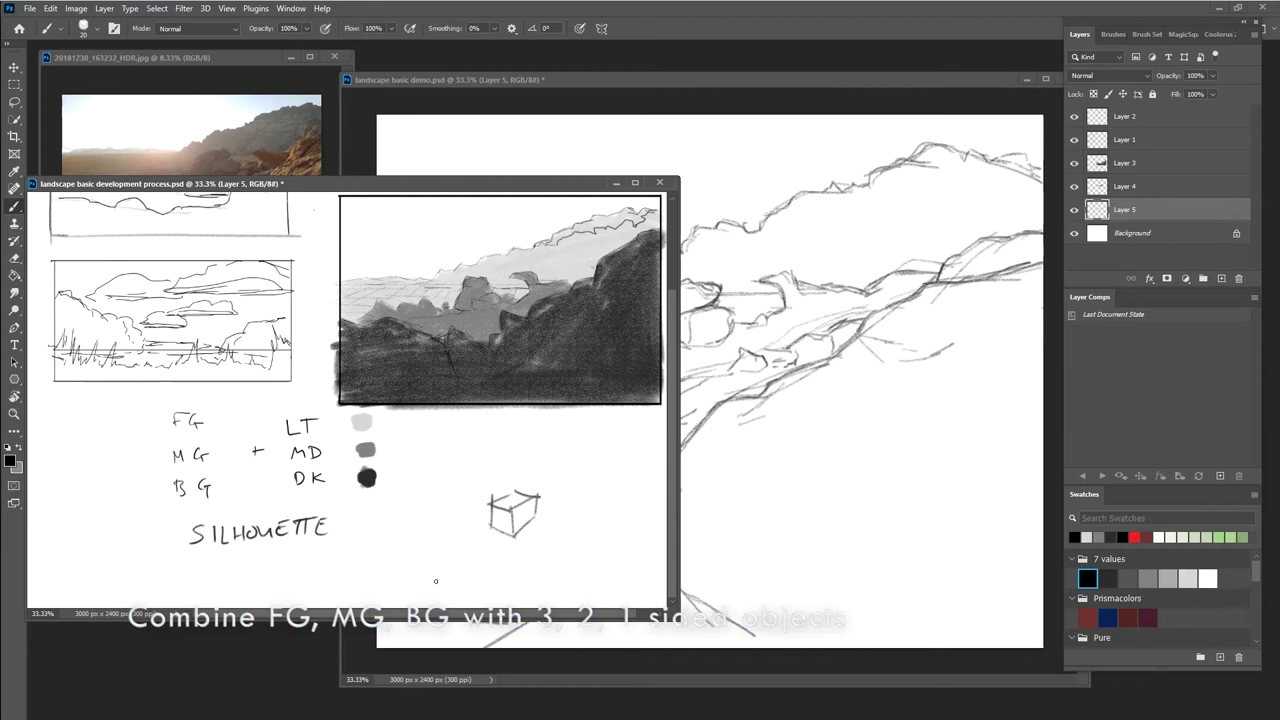
Sketch a larger box showing only two sides behind the small box
{"action": "left_click_drag", "start_coordinate": [437, 494], "coordinate": [490, 505]}
{"action": "left_click_drag", "start_coordinate": [559, 512], "coordinate": [560, 443]}
{"action": "mouse_move", "coordinate": [446, 465]}
{"action": "left_mouse_down"}
{"action": "mouse_move", "coordinate": [444, 496]}
{"action": "mouse_move", "coordinate": [526, 441]}
{"action": "mouse_move", "coordinate": [562, 433]}
{"action": "mouse_move", "coordinate": [582, 448]}
{"action": "left_mouse_up"}
{"action": "mouse_move", "coordinate": [580, 478]}
{"action": "left_mouse_down"}
{"action": "mouse_move", "coordinate": [579, 461]}
{"action": "mouse_move", "coordinate": [567, 510]}
{"action": "left_mouse_up"}
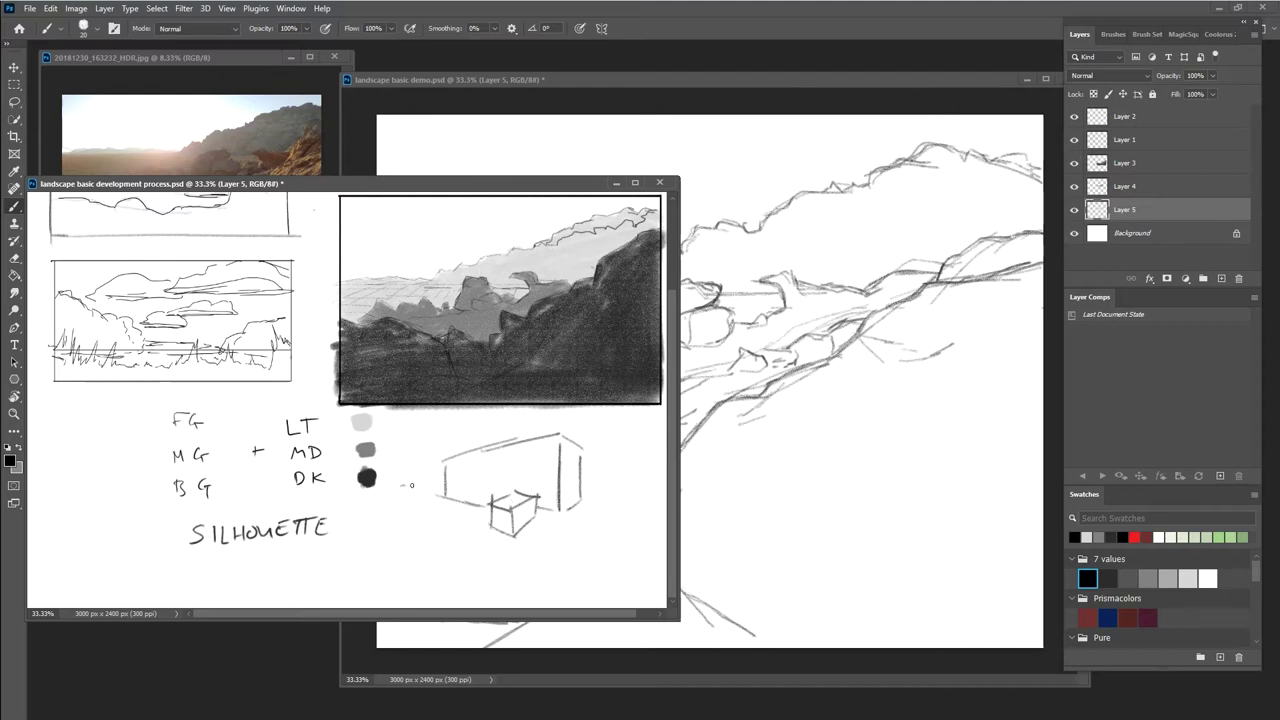
Sketch a flat one-sided backdrop with jagged vertical marks behind both boxes and return the document window to below the reference photo
{"action": "mouse_move", "coordinate": [411, 485]}
{"action": "left_mouse_down"}
{"action": "mouse_move", "coordinate": [445, 486]}
{"action": "mouse_move", "coordinate": [401, 486]}
{"action": "mouse_move", "coordinate": [398, 423]}
{"action": "mouse_move", "coordinate": [605, 411]}
{"action": "mouse_move", "coordinate": [622, 434]}
{"action": "mouse_move", "coordinate": [620, 485]}
{"action": "left_mouse_up"}
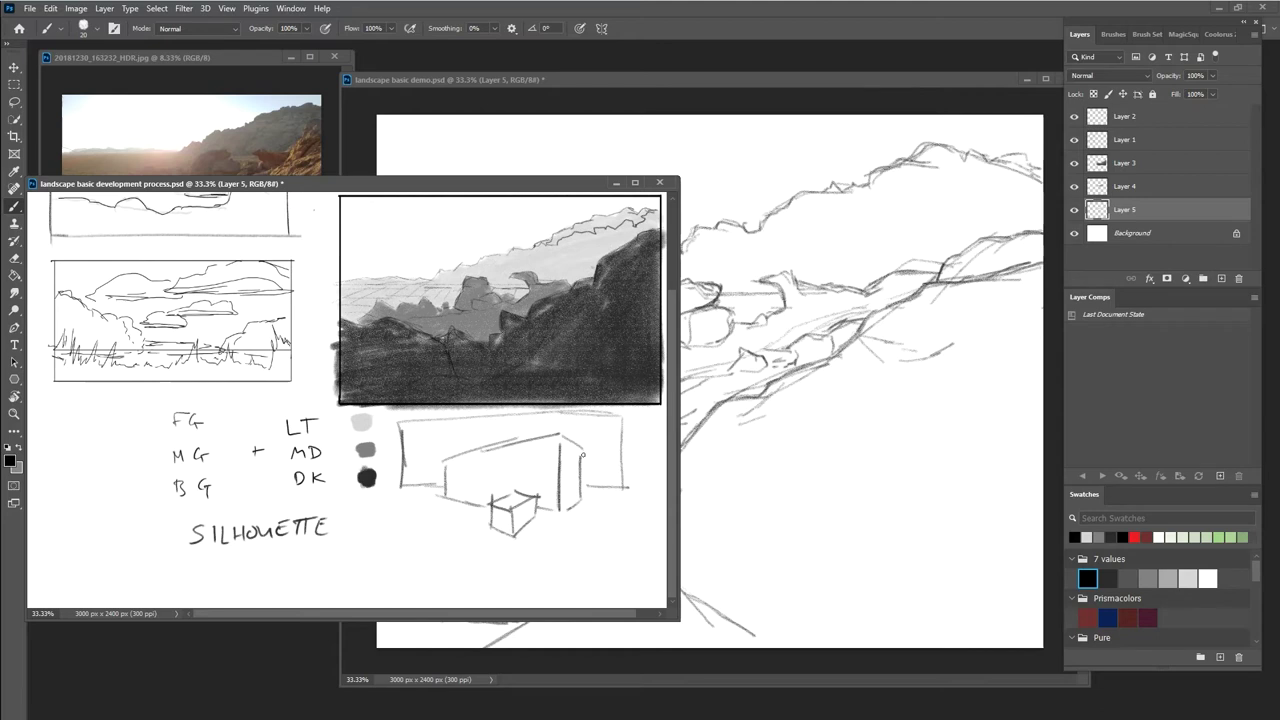
{"action": "mouse_move", "coordinate": [403, 445]}
{"action": "left_mouse_down"}
{"action": "mouse_move", "coordinate": [450, 438]}
{"action": "mouse_move", "coordinate": [454, 418]}
{"action": "mouse_move", "coordinate": [468, 434]}
{"action": "mouse_move", "coordinate": [470, 416]}
{"action": "mouse_move", "coordinate": [472, 431]}
{"action": "mouse_move", "coordinate": [488, 428]}
{"action": "mouse_move", "coordinate": [486, 411]}
{"action": "mouse_move", "coordinate": [484, 428]}
{"action": "mouse_move", "coordinate": [498, 411]}
{"action": "mouse_move", "coordinate": [506, 427]}
{"action": "mouse_move", "coordinate": [550, 431]}
{"action": "mouse_move", "coordinate": [574, 412]}
{"action": "mouse_move", "coordinate": [560, 418]}
{"action": "mouse_move", "coordinate": [575, 432]}
{"action": "mouse_move", "coordinate": [582, 423]}
{"action": "mouse_move", "coordinate": [590, 445]}
{"action": "mouse_move", "coordinate": [590, 432]}
{"action": "mouse_move", "coordinate": [599, 483]}
{"action": "mouse_move", "coordinate": [611, 432]}
{"action": "left_mouse_up"}
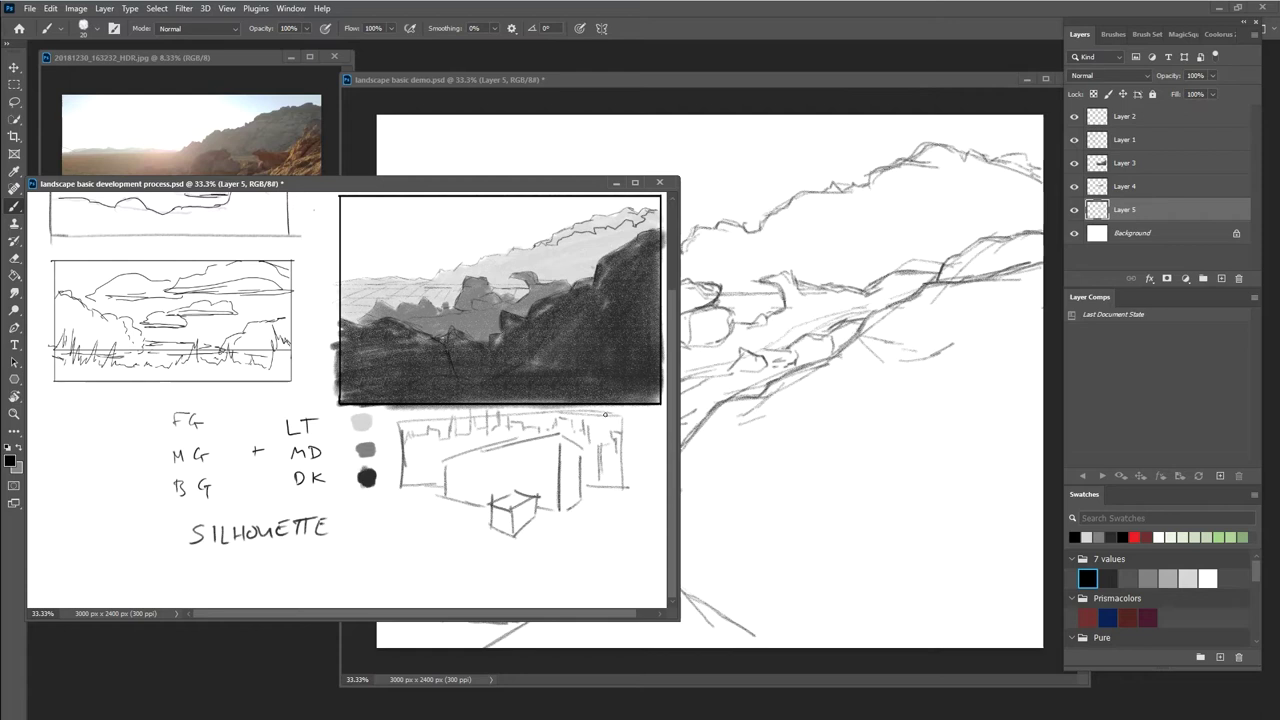
{"action": "left_click_drag", "start_coordinate": [553, 187], "coordinate": [207, 347]}
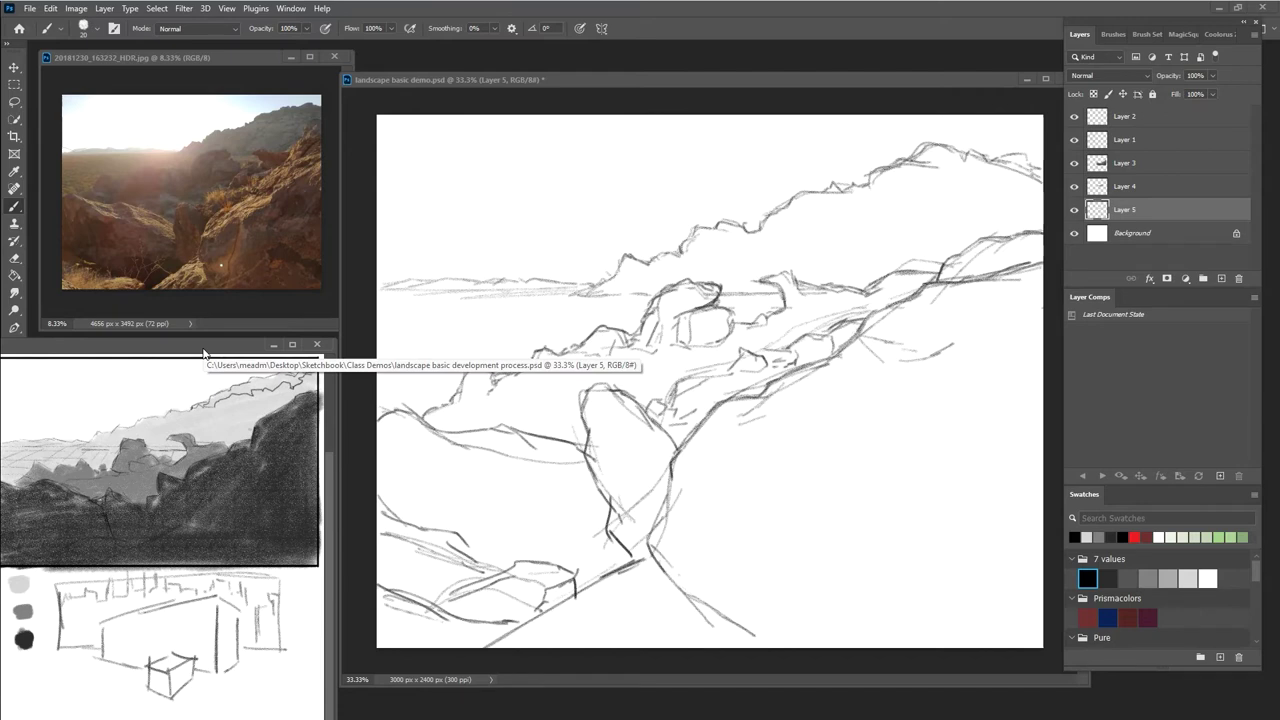
In the landscape basic demo sketch, draw the jagged plane-change line across the large right foreground rock separating its top from its side
{"action": "left_click", "coordinate": [678, 503]}
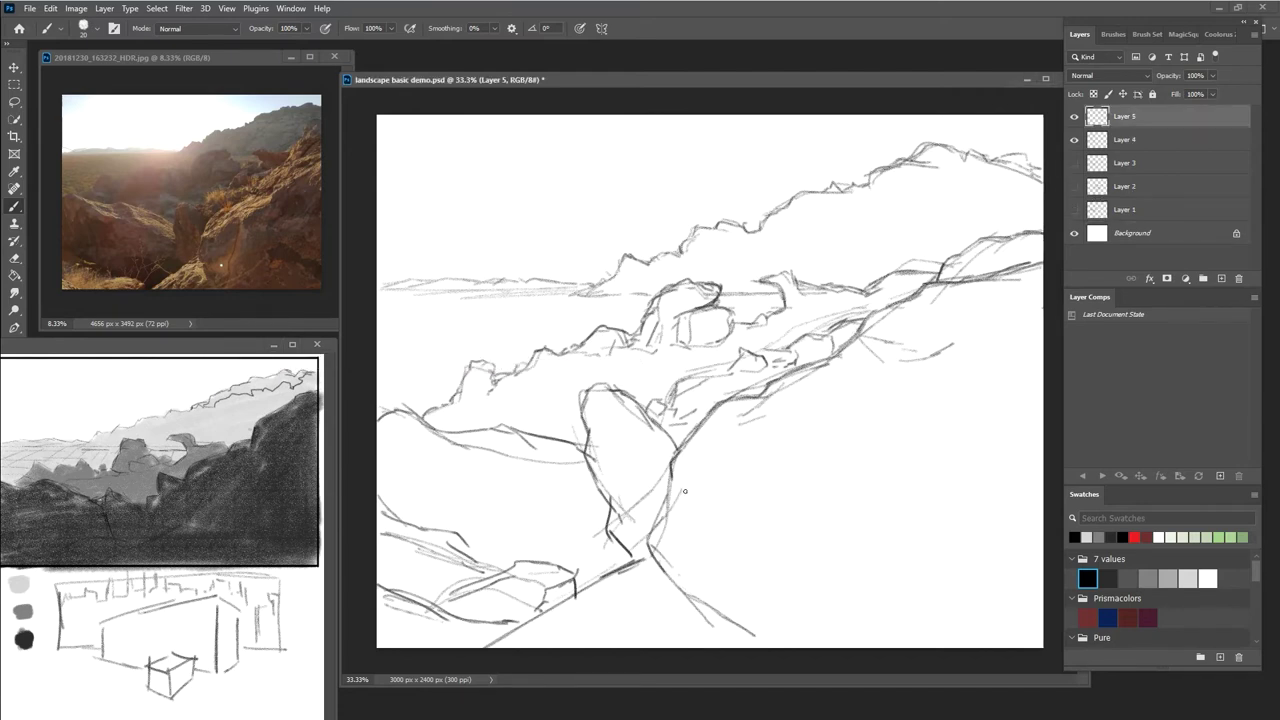
{"action": "mouse_move", "coordinate": [675, 486]}
{"action": "left_mouse_down"}
{"action": "mouse_move", "coordinate": [704, 477]}
{"action": "mouse_move", "coordinate": [692, 476]}
{"action": "mouse_move", "coordinate": [701, 494]}
{"action": "mouse_move", "coordinate": [672, 481]}
{"action": "mouse_move", "coordinate": [719, 499]}
{"action": "mouse_move", "coordinate": [766, 434]}
{"action": "mouse_move", "coordinate": [776, 470]}
{"action": "mouse_move", "coordinate": [760, 520]}
{"action": "left_mouse_up"}
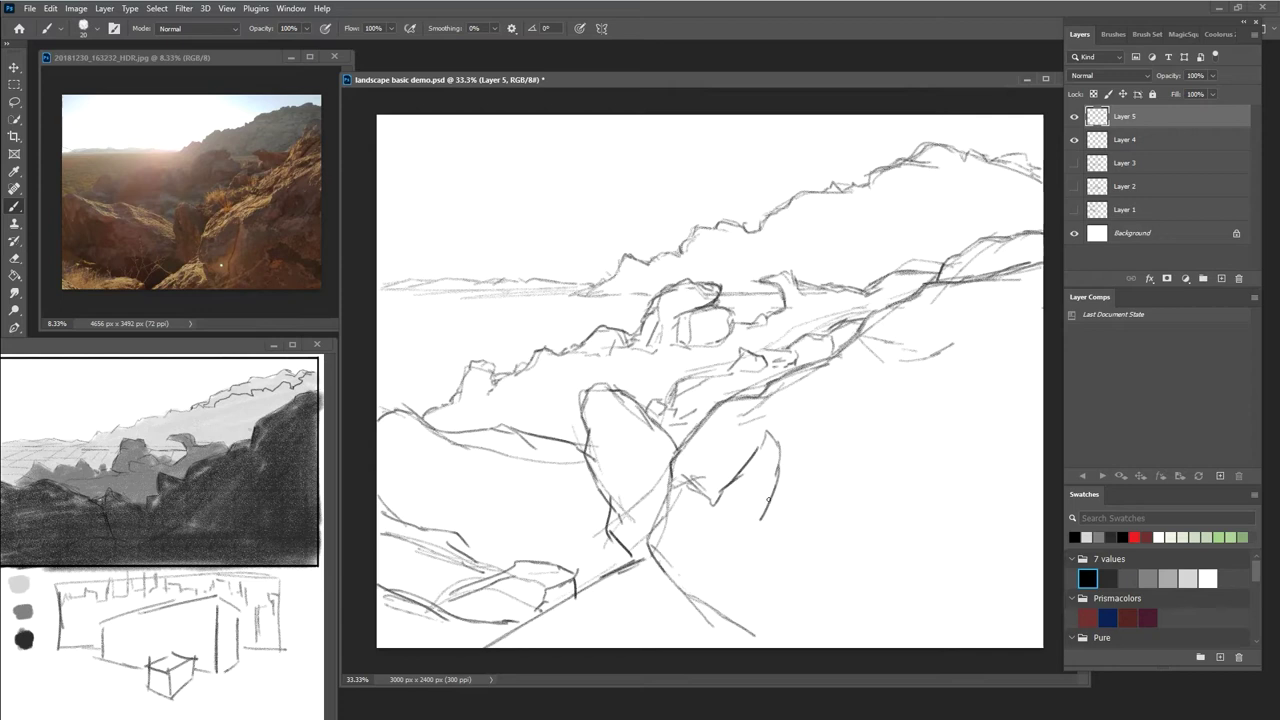
{"action": "mouse_move", "coordinate": [769, 422]}
{"action": "left_mouse_down"}
{"action": "mouse_move", "coordinate": [824, 436]}
{"action": "mouse_move", "coordinate": [776, 447]}
{"action": "mouse_move", "coordinate": [794, 464]}
{"action": "mouse_move", "coordinate": [846, 401]}
{"action": "mouse_move", "coordinate": [912, 389]}
{"action": "mouse_move", "coordinate": [963, 339]}
{"action": "mouse_move", "coordinate": [964, 374]}
{"action": "mouse_move", "coordinate": [1004, 349]}
{"action": "mouse_move", "coordinate": [990, 367]}
{"action": "mouse_move", "coordinate": [992, 341]}
{"action": "mouse_move", "coordinate": [978, 393]}
{"action": "mouse_move", "coordinate": [1041, 328]}
{"action": "mouse_move", "coordinate": [982, 390]}
{"action": "left_mouse_up"}
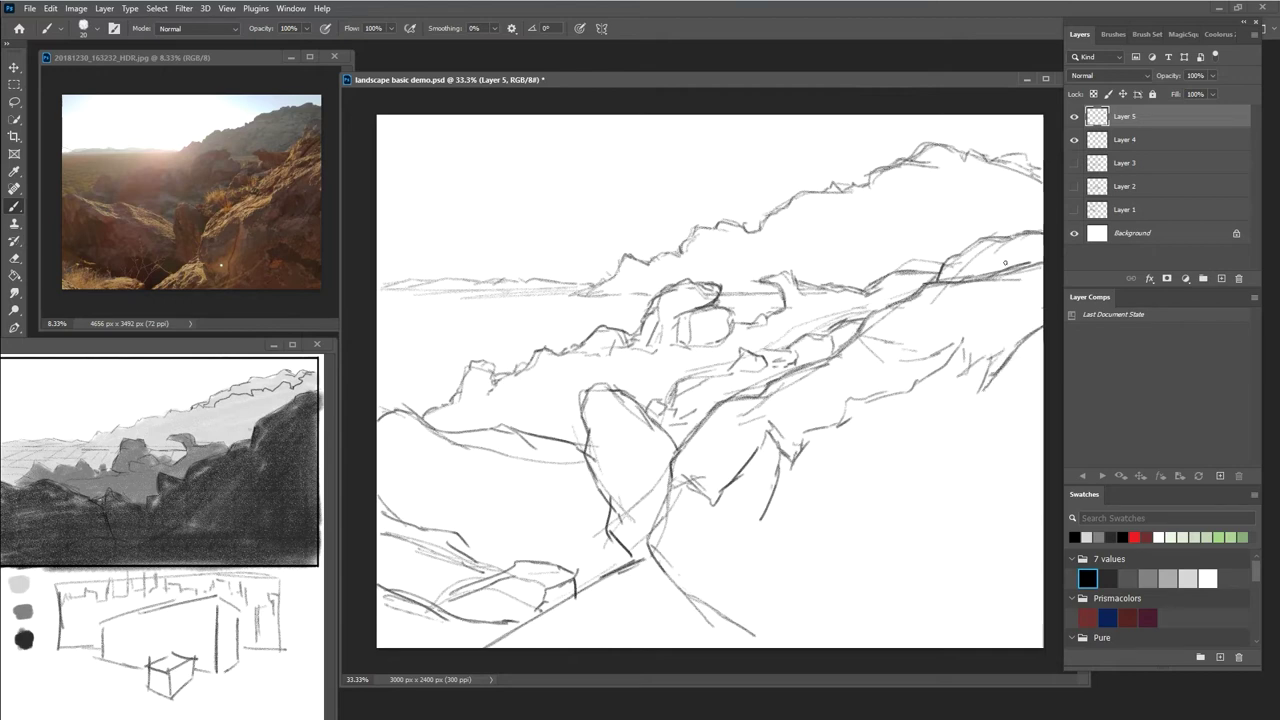
{"action": "mouse_move", "coordinate": [1003, 347]}
{"action": "left_mouse_down"}
{"action": "mouse_move", "coordinate": [978, 393]}
{"action": "mouse_move", "coordinate": [963, 342]}
{"action": "left_mouse_up"}
{"action": "left_click_drag", "start_coordinate": [852, 400], "coordinate": [926, 378]}
{"action": "left_click_drag", "start_coordinate": [839, 407], "coordinate": [773, 441]}
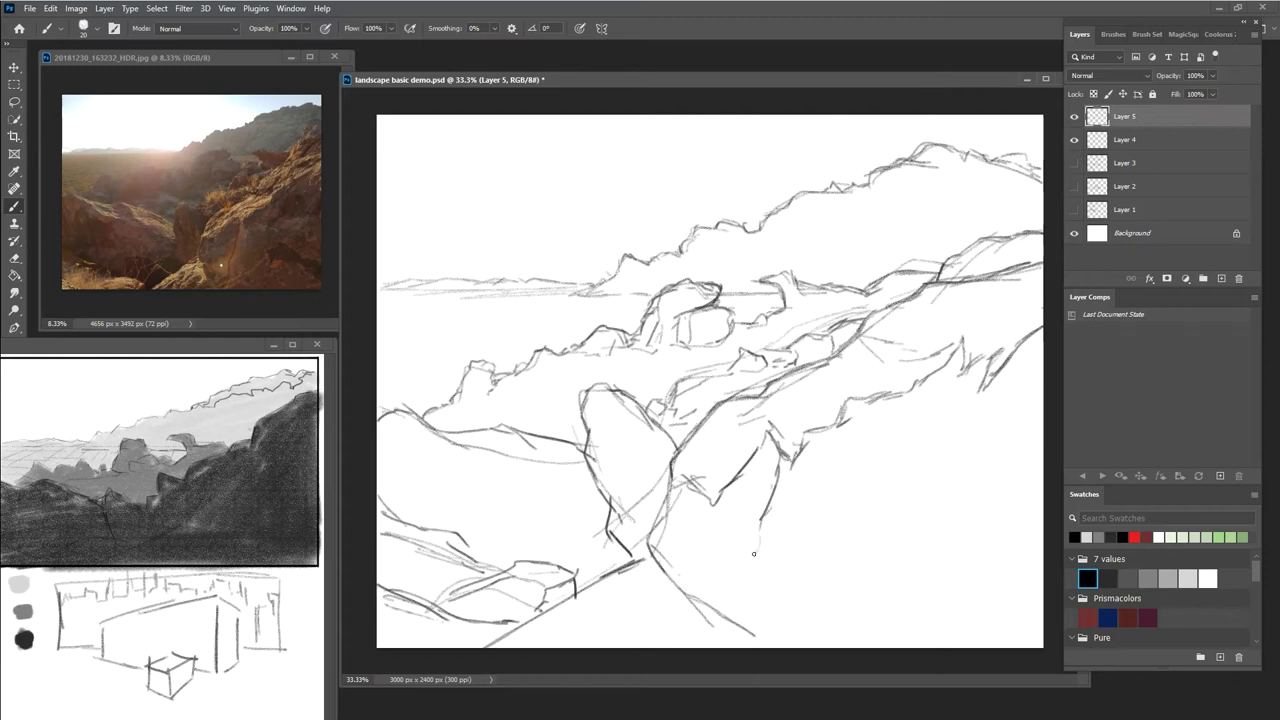
Define the lower front face of the large right rock and sketch small rocks around its base
{"action": "mouse_move", "coordinate": [743, 544]}
{"action": "left_mouse_down"}
{"action": "mouse_move", "coordinate": [754, 590]}
{"action": "mouse_move", "coordinate": [725, 615]}
{"action": "mouse_move", "coordinate": [753, 592]}
{"action": "mouse_move", "coordinate": [751, 539]}
{"action": "mouse_move", "coordinate": [777, 483]}
{"action": "left_mouse_up"}
{"action": "left_click_drag", "start_coordinate": [673, 585], "coordinate": [678, 600]}
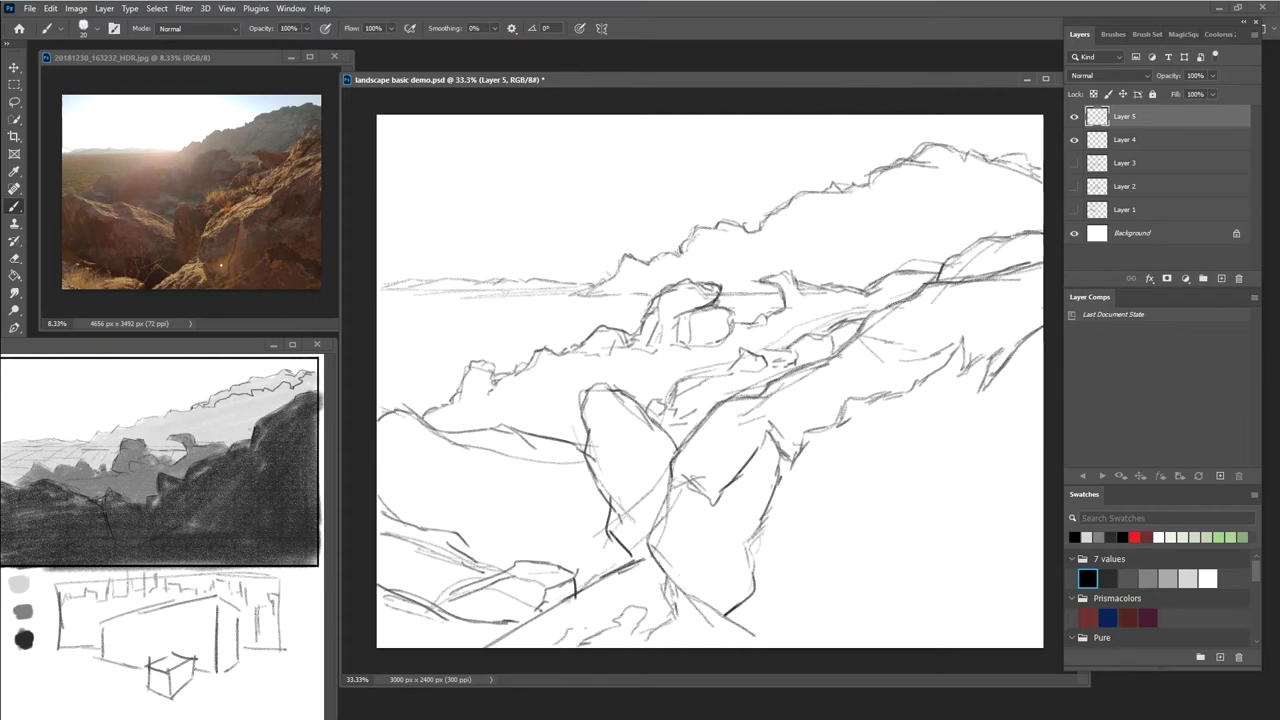
{"action": "left_click_drag", "start_coordinate": [612, 578], "coordinate": [648, 562]}
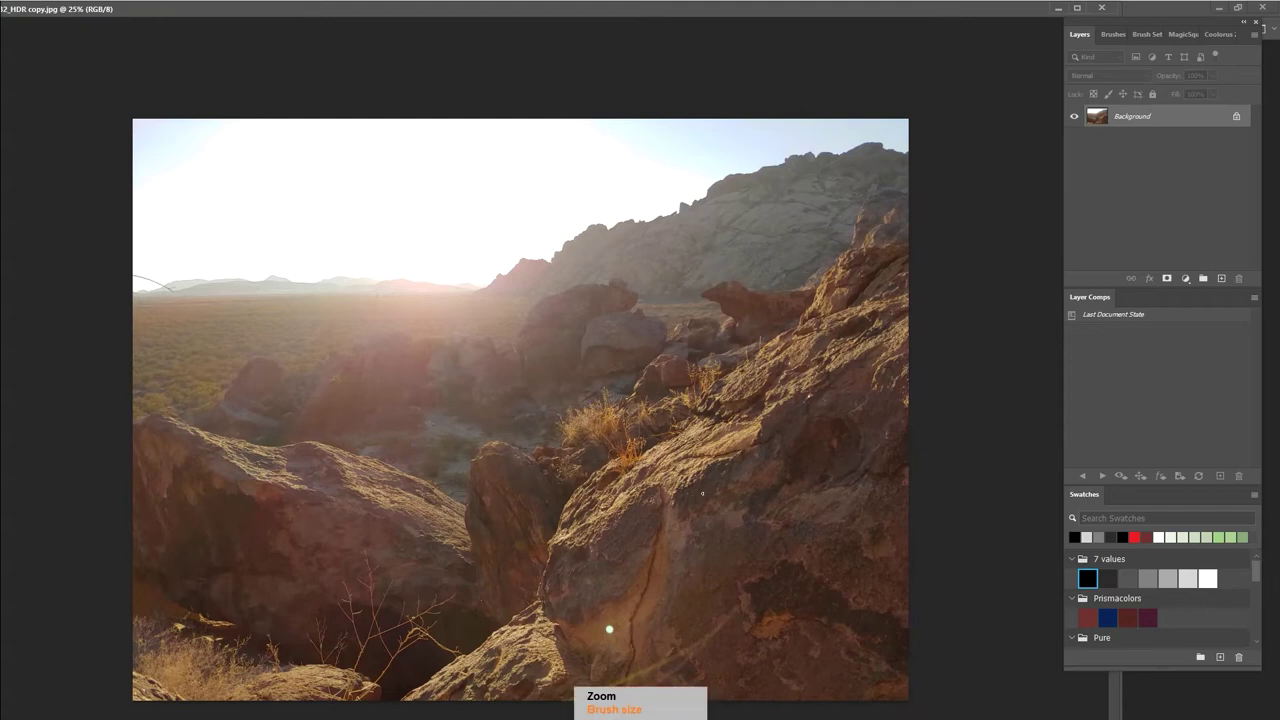
Examine the enlarged reference photo at up to 200% where the large rock's sunlit top meets its shadowed side
{"action": "key", "text": "ctrl+plus"}
{"action": "key", "text": "ctrl+plus"}
{"action": "key", "text": "ctrl+plus"}
{"action": "left_click_drag", "start_coordinate": [780, 553], "coordinate": [340, 178]}
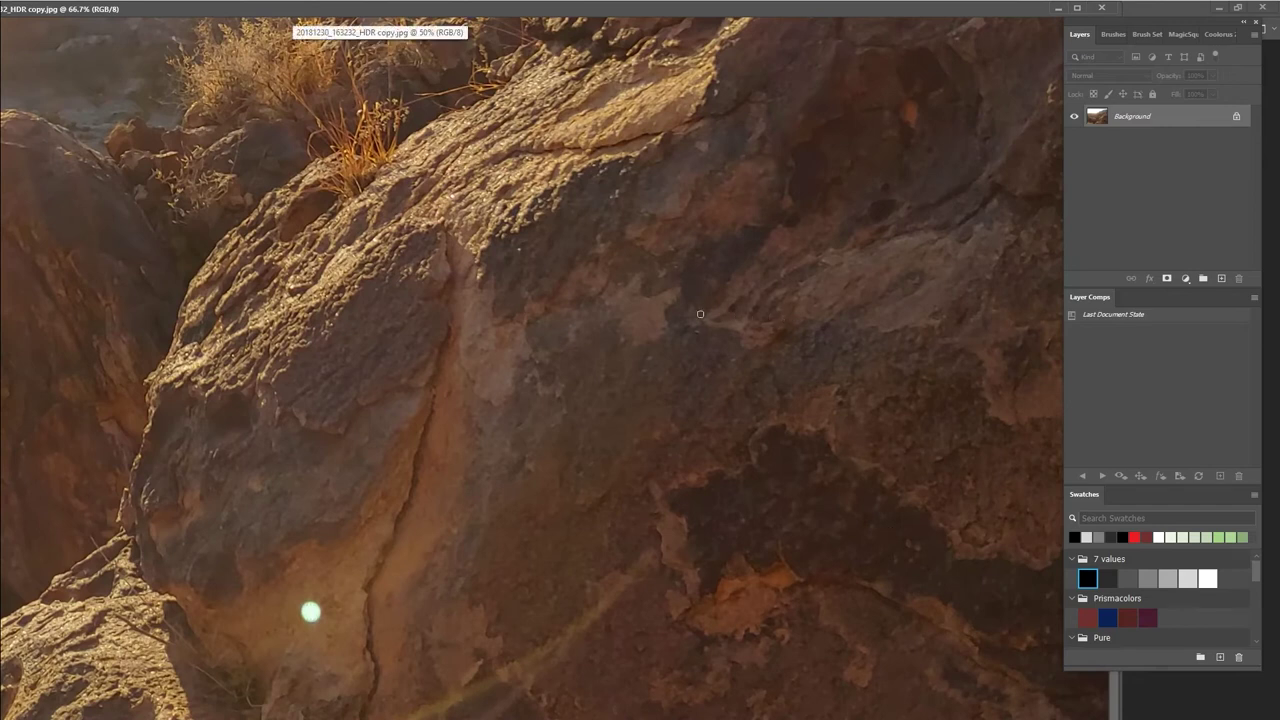
{"action": "left_click_drag", "start_coordinate": [570, 304], "coordinate": [760, 560]}
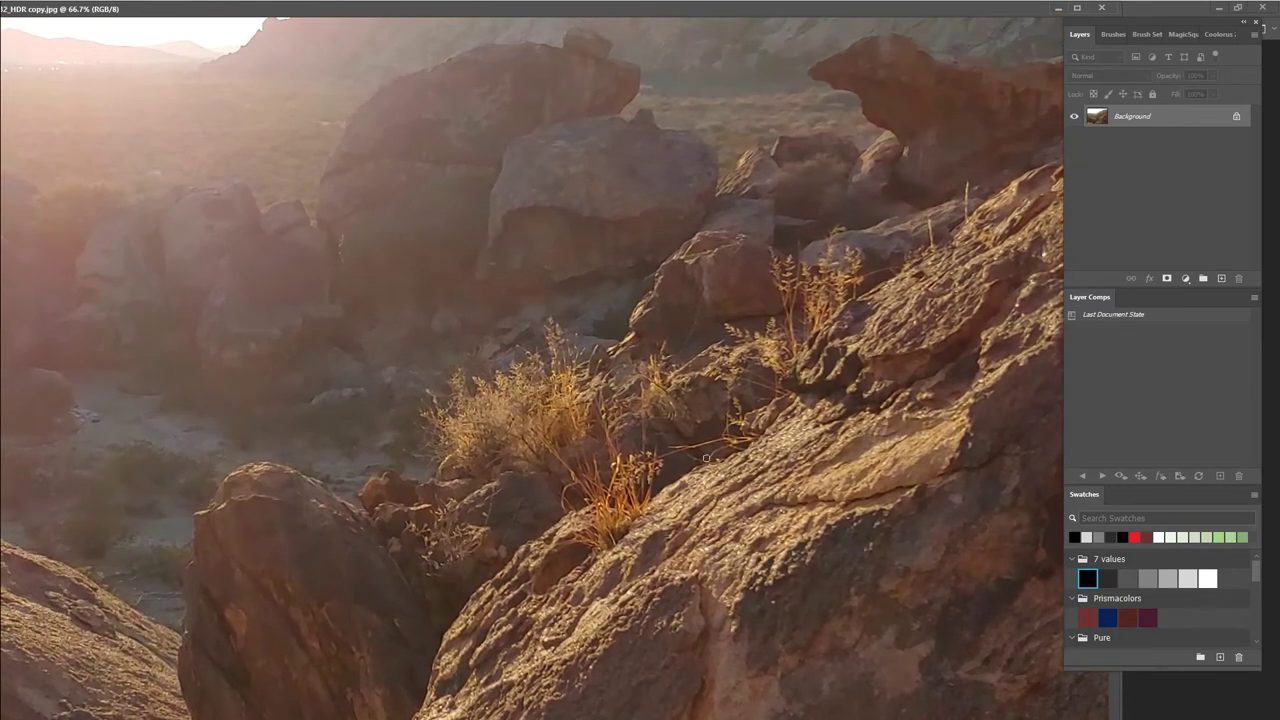
{"action": "key", "text": "space"}
{"action": "left_click_drag", "start_coordinate": [846, 600], "coordinate": [706, 368]}
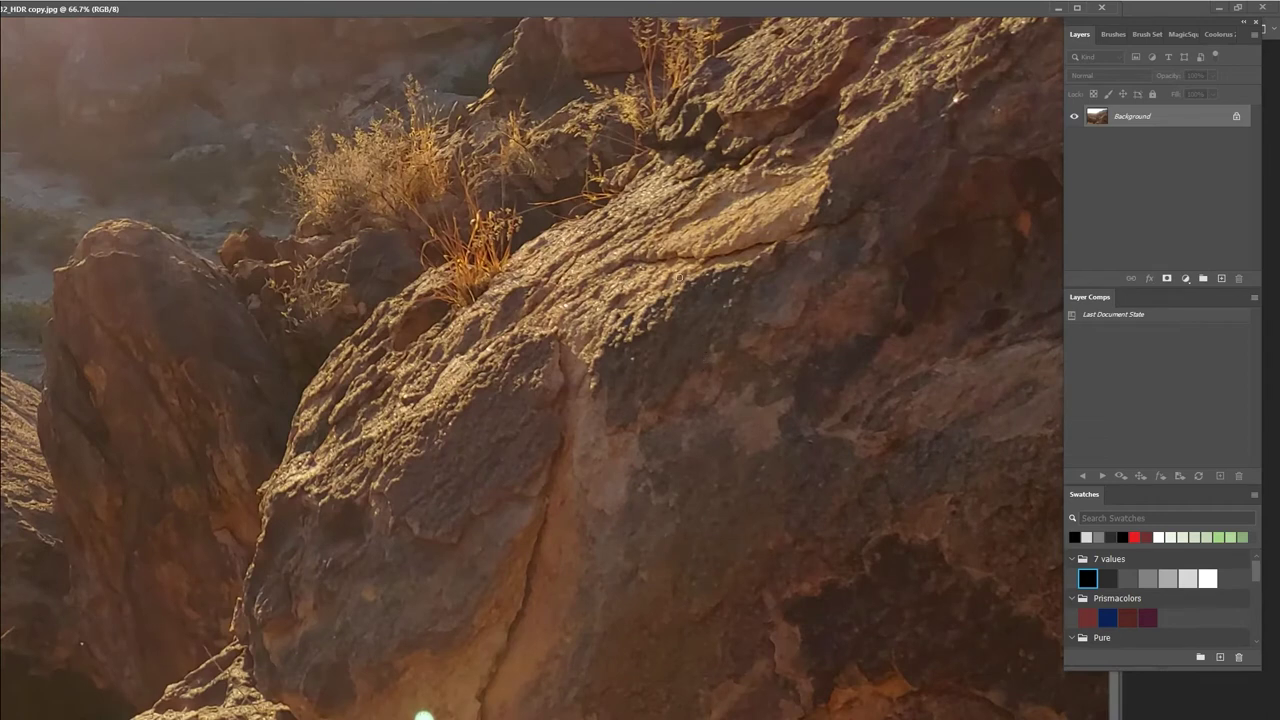
{"action": "key", "text": "z"}
{"action": "left_click", "coordinate": [686, 285]}
{"action": "left_click", "coordinate": [688, 286]}
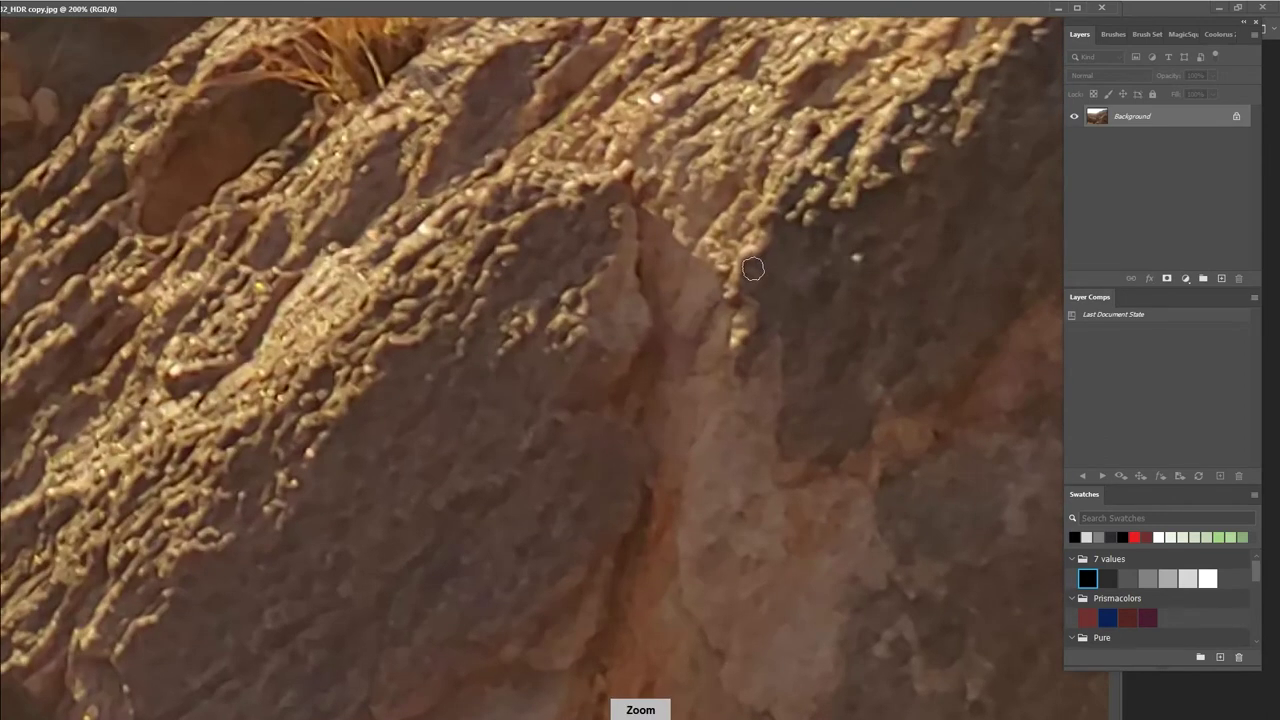
Circle the rough transition between the rock's sunlit top and shadowed side on the reference photo, and undo the mark
{"action": "key", "text": "space"}
{"action": "left_click_drag", "start_coordinate": [782, 265], "coordinate": [550, 318]}
{"action": "mouse_move", "coordinate": [605, 274]}
{"action": "left_mouse_down"}
{"action": "mouse_move", "coordinate": [442, 354]}
{"action": "mouse_move", "coordinate": [410, 494]}
{"action": "mouse_move", "coordinate": [732, 404]}
{"action": "mouse_move", "coordinate": [769, 269]}
{"action": "mouse_move", "coordinate": [645, 230]}
{"action": "mouse_move", "coordinate": [482, 290]}
{"action": "left_mouse_up"}
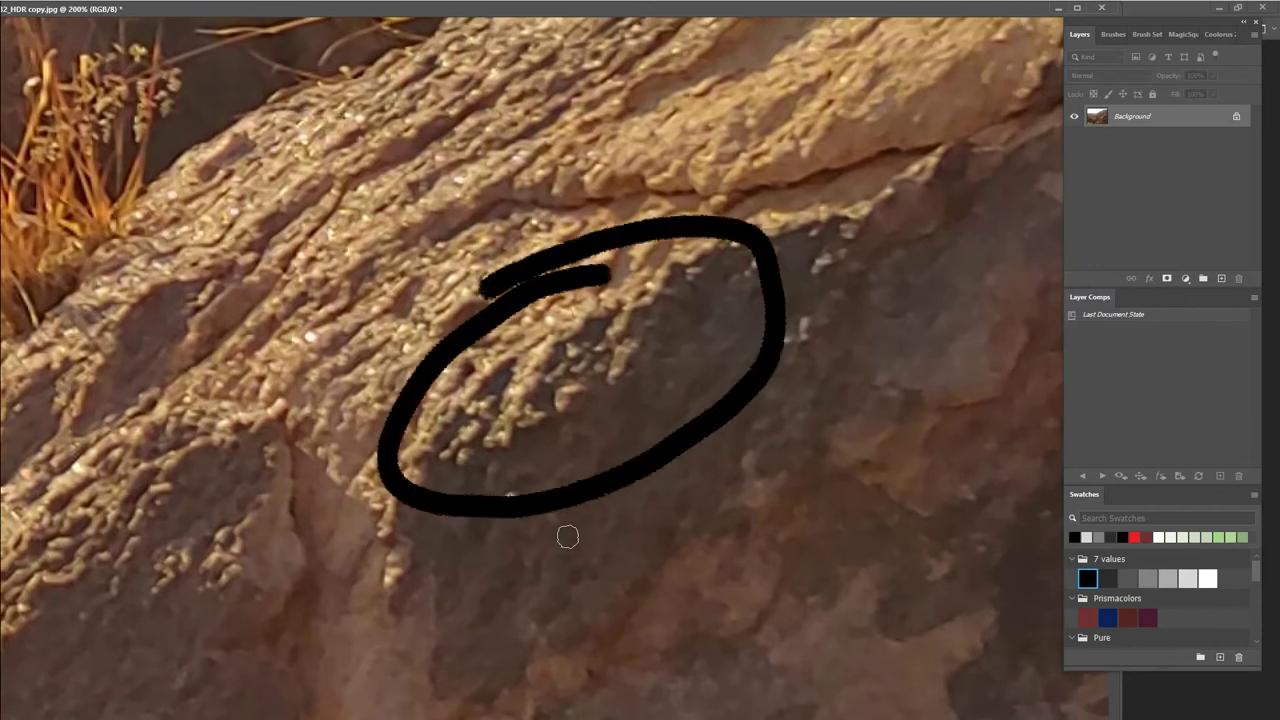
{"action": "key", "text": "ctrl+z"}
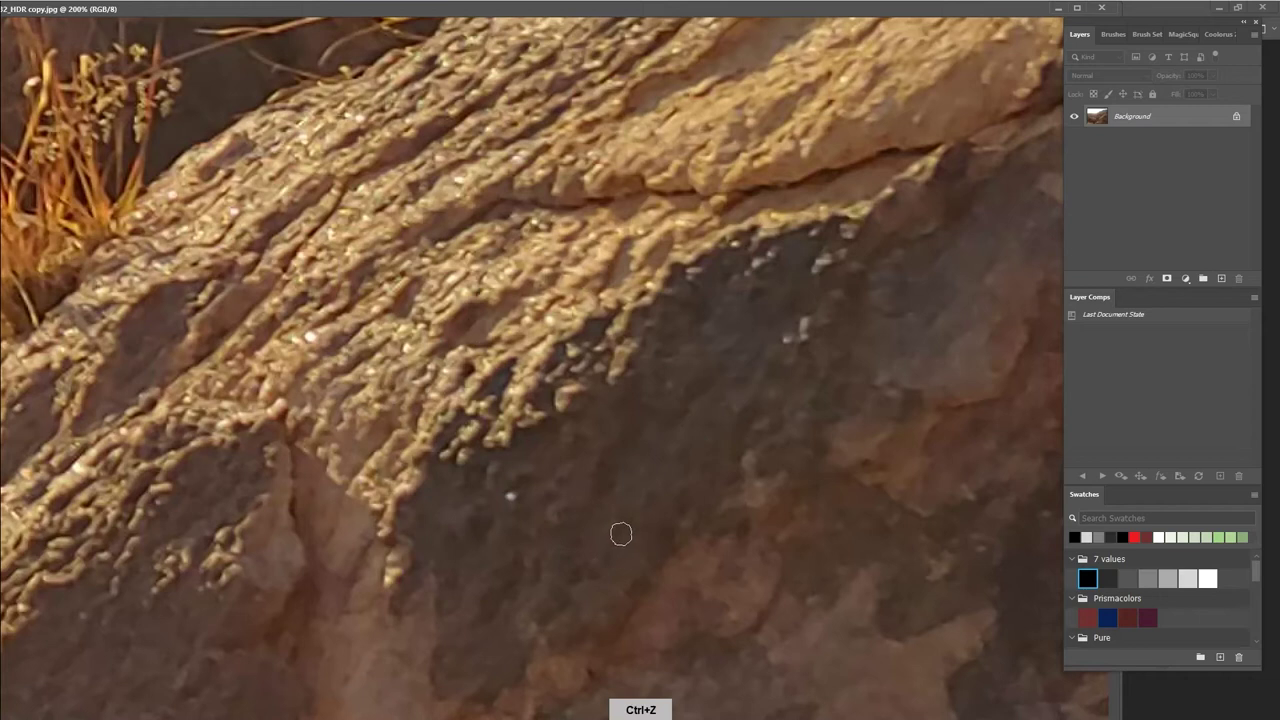
{"action": "scroll", "coordinate": [625, 535], "scroll_direction": "down", "scroll_amount": 1}
{"action": "key", "text": "ctrl+minus"}
{"action": "key", "text": "ctrl+minus"}
{"action": "key", "text": "ctrl+minus"}
{"action": "key", "text": "ctrl+minus"}
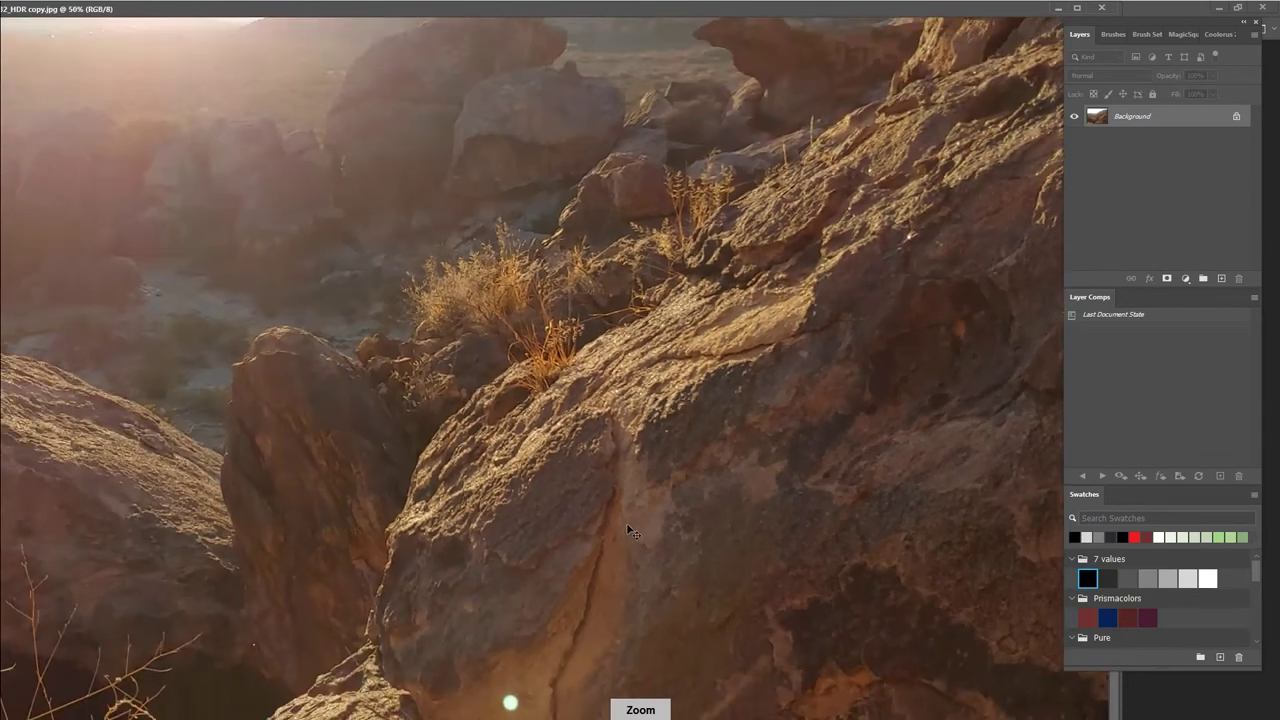
{"action": "key", "text": "ctrl+minus"}
Add a new layer to the landscape basic demo sketch and shade the central rock's front face with a size 70 brush
{"action": "key", "text": "ctrl+plus"}
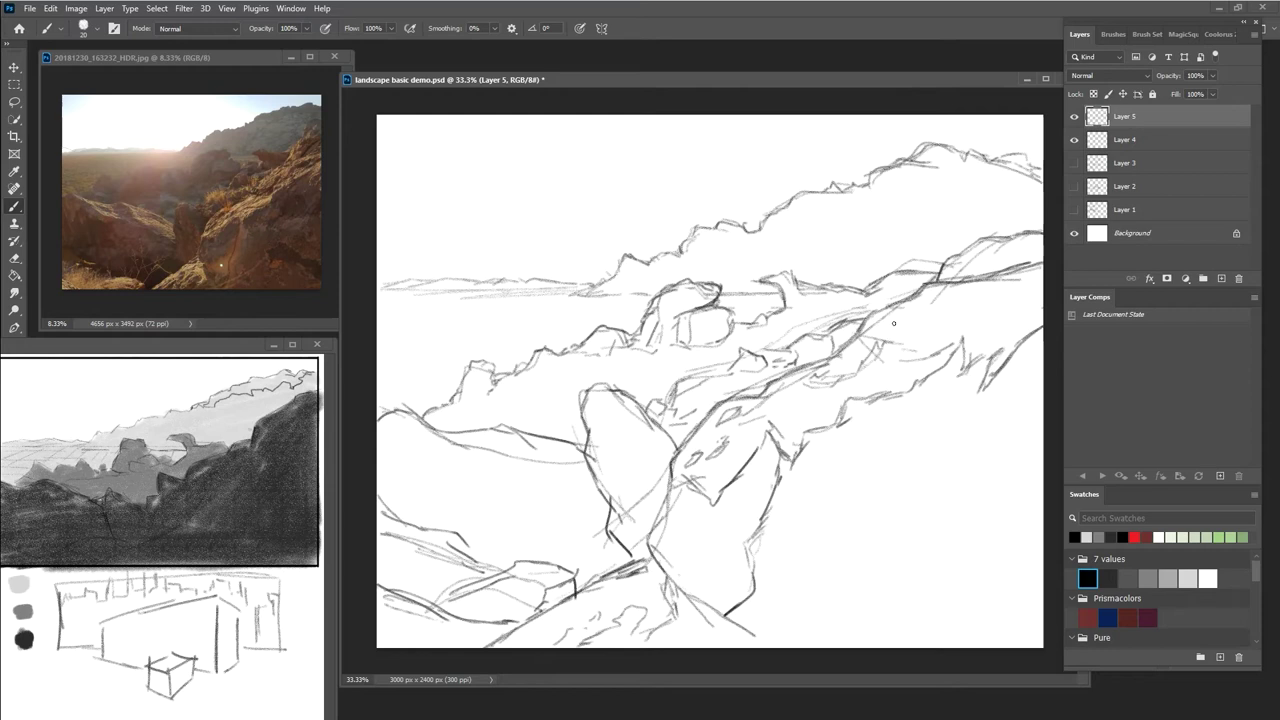
{"action": "key", "text": "ctrl+plus"}
{"action": "key", "text": "ctrl+plus"}
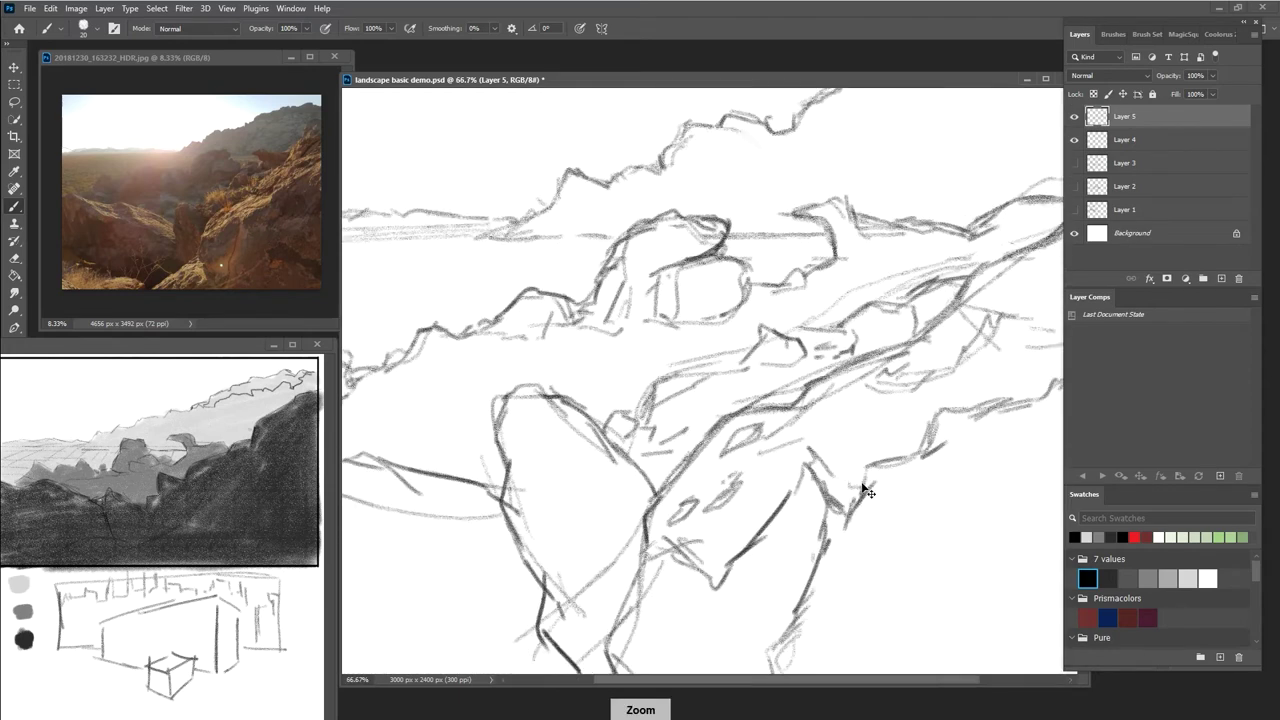
{"action": "key", "text": "ctrl+minus"}
{"action": "key", "text": "ctrl+minus"}
{"action": "key", "text": "ctrl+minus"}
{"action": "key", "text": "bracketright"}
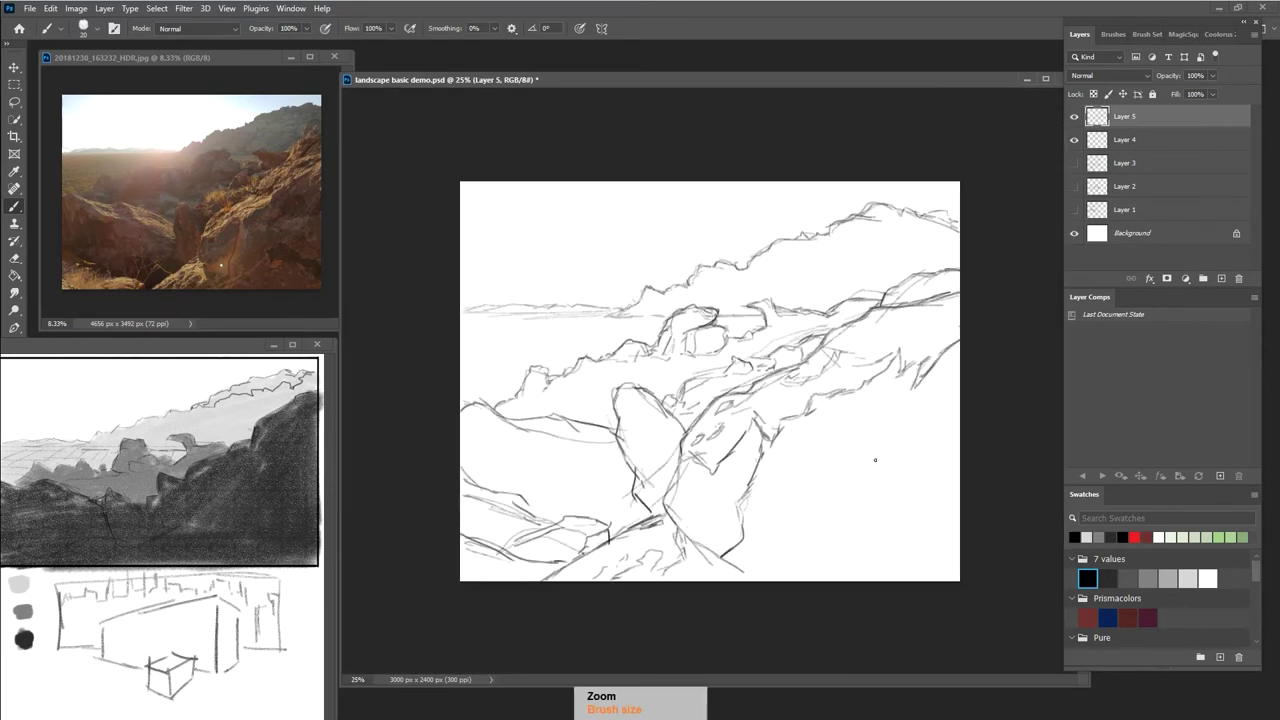
{"action": "left_click", "coordinate": [1216, 279]}
{"action": "key", "text": "bracketright"}
{"action": "key", "text": "bracketright"}
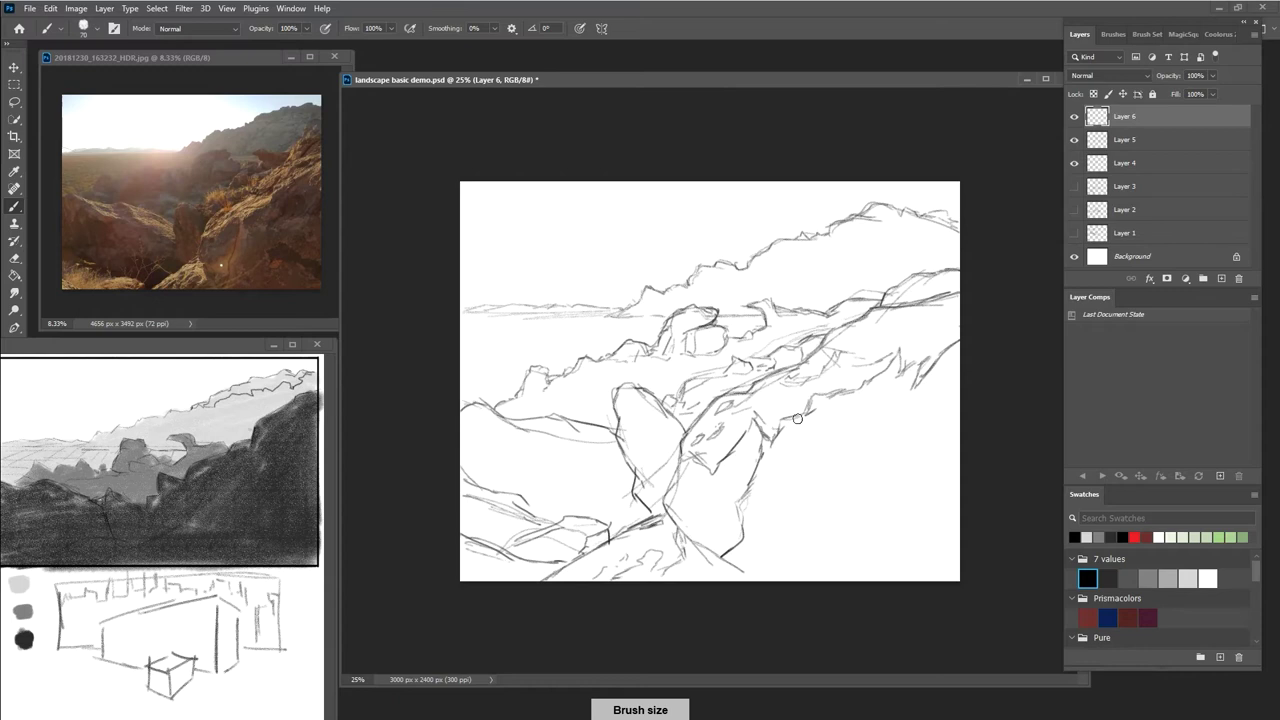
{"action": "mouse_move", "coordinate": [792, 432]}
{"action": "left_mouse_down"}
{"action": "mouse_move", "coordinate": [747, 546]}
{"action": "mouse_move", "coordinate": [760, 487]}
{"action": "mouse_move", "coordinate": [750, 431]}
{"action": "mouse_move", "coordinate": [731, 457]}
{"action": "mouse_move", "coordinate": [736, 491]}
{"action": "mouse_move", "coordinate": [722, 497]}
{"action": "mouse_move", "coordinate": [726, 466]}
{"action": "mouse_move", "coordinate": [710, 484]}
{"action": "mouse_move", "coordinate": [698, 477]}
{"action": "mouse_move", "coordinate": [698, 459]}
{"action": "mouse_move", "coordinate": [670, 501]}
{"action": "mouse_move", "coordinate": [678, 529]}
{"action": "mouse_move", "coordinate": [708, 548]}
{"action": "mouse_move", "coordinate": [732, 528]}
{"action": "mouse_move", "coordinate": [745, 559]}
{"action": "mouse_move", "coordinate": [739, 525]}
{"action": "mouse_move", "coordinate": [757, 487]}
{"action": "mouse_move", "coordinate": [773, 540]}
{"action": "mouse_move", "coordinate": [763, 579]}
{"action": "mouse_move", "coordinate": [720, 526]}
{"action": "left_mouse_up"}
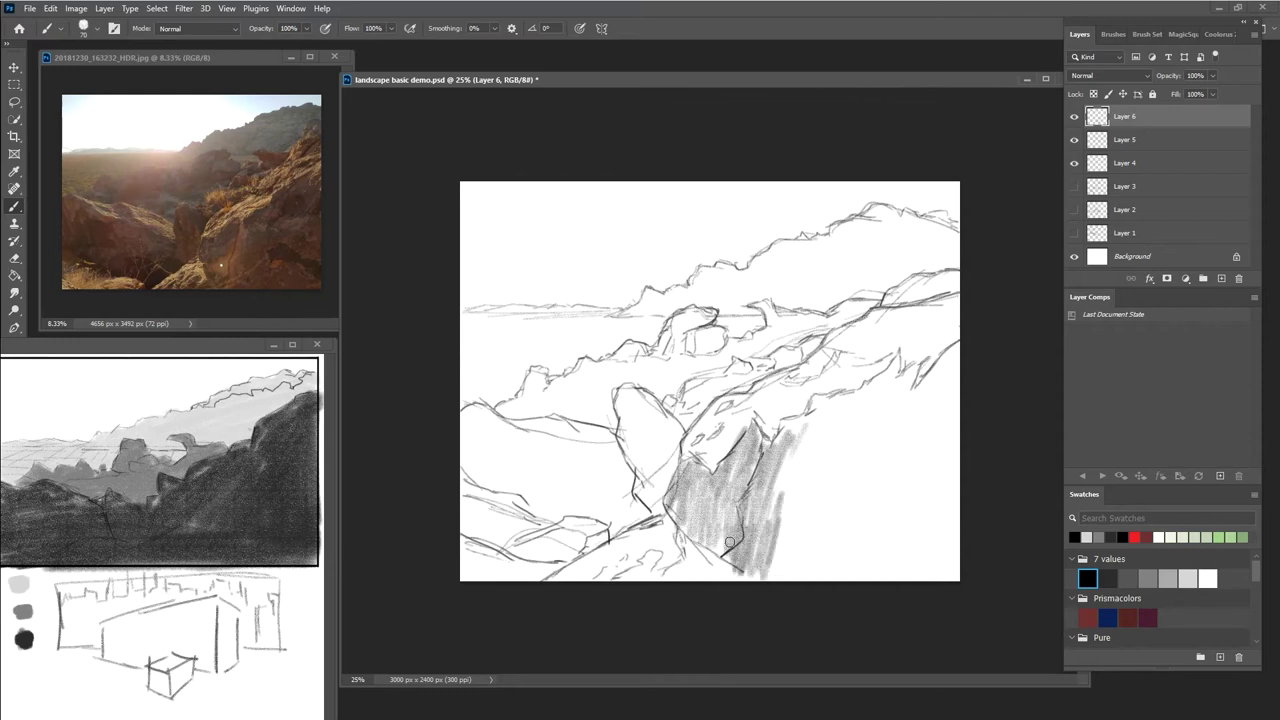
Shade the large right foreground rock's shadowed side down to the canvas's lower edge with a much larger brush
{"action": "mouse_move", "coordinate": [784, 480]}
{"action": "left_mouse_down"}
{"action": "mouse_move", "coordinate": [785, 425]}
{"action": "mouse_move", "coordinate": [798, 418]}
{"action": "mouse_move", "coordinate": [810, 446]}
{"action": "mouse_move", "coordinate": [814, 410]}
{"action": "mouse_move", "coordinate": [800, 520]}
{"action": "mouse_move", "coordinate": [780, 560]}
{"action": "mouse_move", "coordinate": [782, 460]}
{"action": "mouse_move", "coordinate": [796, 501]}
{"action": "mouse_move", "coordinate": [826, 491]}
{"action": "mouse_move", "coordinate": [840, 416]}
{"action": "left_mouse_up"}
{"action": "key", "text": "]"}
{"action": "key", "text": "]"}
{"action": "key", "text": "]"}
{"action": "key", "text": "]"}
{"action": "key", "text": "]"}
{"action": "key", "text": "]"}
{"action": "key", "text": "]"}
{"action": "key", "text": "]"}
{"action": "key", "text": "]"}
{"action": "key", "text": "]"}
{"action": "key", "text": "]"}
{"action": "mouse_move", "coordinate": [863, 492]}
{"action": "left_mouse_down"}
{"action": "mouse_move", "coordinate": [860, 569]}
{"action": "mouse_move", "coordinate": [912, 459]}
{"action": "mouse_move", "coordinate": [902, 565]}
{"action": "mouse_move", "coordinate": [935, 582]}
{"action": "mouse_move", "coordinate": [941, 492]}
{"action": "mouse_move", "coordinate": [883, 493]}
{"action": "mouse_move", "coordinate": [873, 465]}
{"action": "mouse_move", "coordinate": [803, 511]}
{"action": "mouse_move", "coordinate": [778, 555]}
{"action": "mouse_move", "coordinate": [833, 447]}
{"action": "mouse_move", "coordinate": [921, 420]}
{"action": "mouse_move", "coordinate": [931, 423]}
{"action": "mouse_move", "coordinate": [792, 483]}
{"action": "mouse_move", "coordinate": [766, 535]}
{"action": "mouse_move", "coordinate": [728, 568]}
{"action": "mouse_move", "coordinate": [702, 577]}
{"action": "mouse_move", "coordinate": [689, 536]}
{"action": "mouse_move", "coordinate": [684, 573]}
{"action": "mouse_move", "coordinate": [646, 586]}
{"action": "mouse_move", "coordinate": [650, 556]}
{"action": "mouse_move", "coordinate": [627, 578]}
{"action": "mouse_move", "coordinate": [674, 576]}
{"action": "left_mouse_up"}
{"action": "key", "text": "]"}
{"action": "key", "text": "]"}
{"action": "key", "text": "]"}
{"action": "key", "text": "]"}
{"action": "key", "text": "bracketleft"}
{"action": "key", "text": "bracketleft"}
{"action": "key", "text": "bracketleft"}
{"action": "key", "text": "bracketleft"}
{"action": "key", "text": "bracketleft"}
{"action": "key", "text": "bracketleft"}
{"action": "key", "text": "bracketleft"}
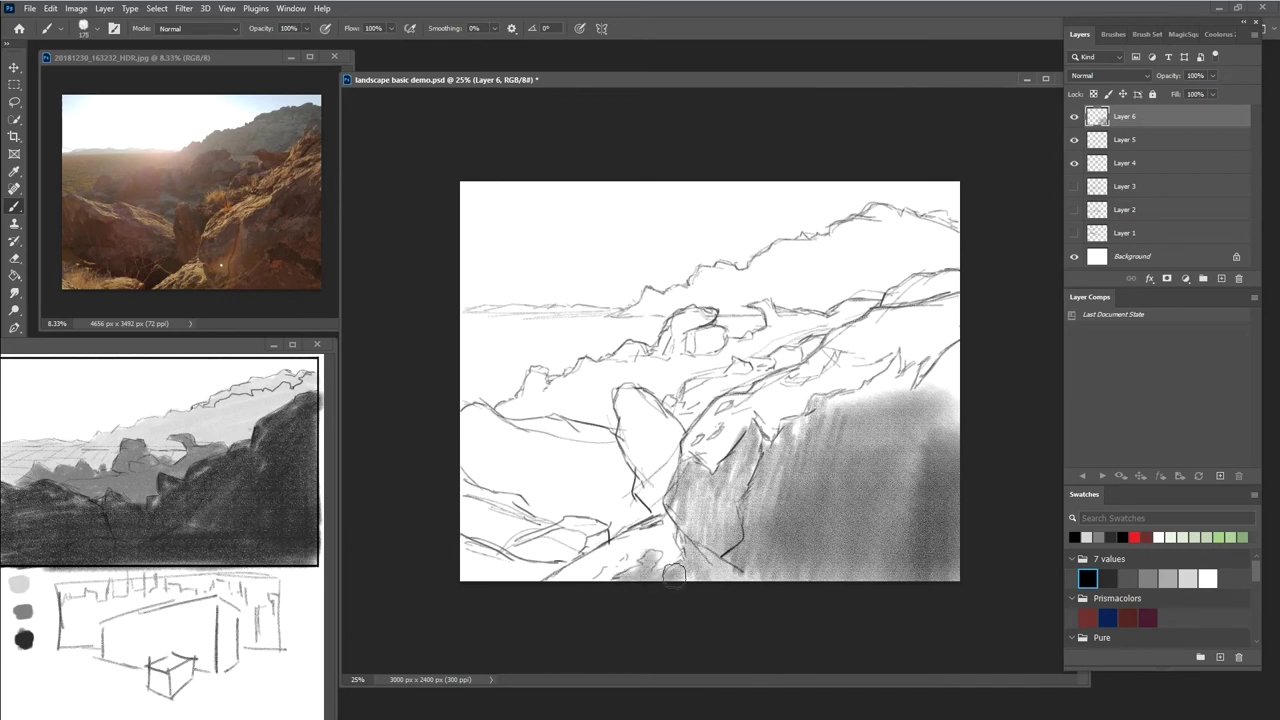
Extend the large right rock's shading up to its jagged plane-change line with a smaller brush
{"action": "mouse_move", "coordinate": [872, 387]}
{"action": "left_mouse_down"}
{"action": "mouse_move", "coordinate": [896, 361]}
{"action": "mouse_move", "coordinate": [846, 404]}
{"action": "mouse_move", "coordinate": [904, 378]}
{"action": "mouse_move", "coordinate": [919, 401]}
{"action": "mouse_move", "coordinate": [951, 353]}
{"action": "mouse_move", "coordinate": [922, 392]}
{"action": "mouse_move", "coordinate": [954, 353]}
{"action": "mouse_move", "coordinate": [971, 362]}
{"action": "mouse_move", "coordinate": [951, 410]}
{"action": "mouse_move", "coordinate": [948, 379]}
{"action": "mouse_move", "coordinate": [834, 431]}
{"action": "mouse_move", "coordinate": [794, 421]}
{"action": "mouse_move", "coordinate": [781, 442]}
{"action": "mouse_move", "coordinate": [750, 442]}
{"action": "mouse_move", "coordinate": [726, 473]}
{"action": "mouse_move", "coordinate": [739, 463]}
{"action": "mouse_move", "coordinate": [751, 477]}
{"action": "mouse_move", "coordinate": [680, 512]}
{"action": "mouse_move", "coordinate": [669, 501]}
{"action": "mouse_move", "coordinate": [707, 551]}
{"action": "mouse_move", "coordinate": [682, 547]}
{"action": "mouse_move", "coordinate": [809, 408]}
{"action": "mouse_move", "coordinate": [857, 395]}
{"action": "left_mouse_up"}
{"action": "key", "text": "["}
{"action": "key", "text": "["}
{"action": "key", "text": "["}
{"action": "key", "text": "["}
{"action": "key", "text": "["}
{"action": "key", "text": "["}
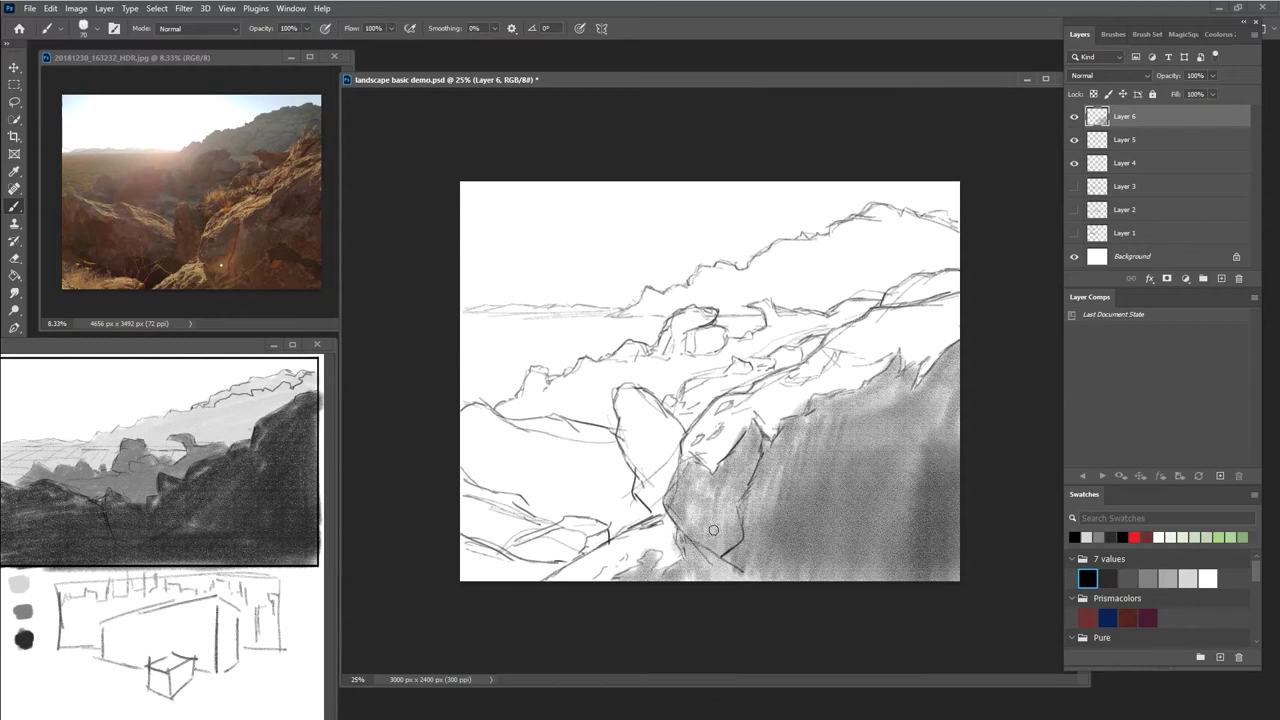
{"action": "key", "text": "["}
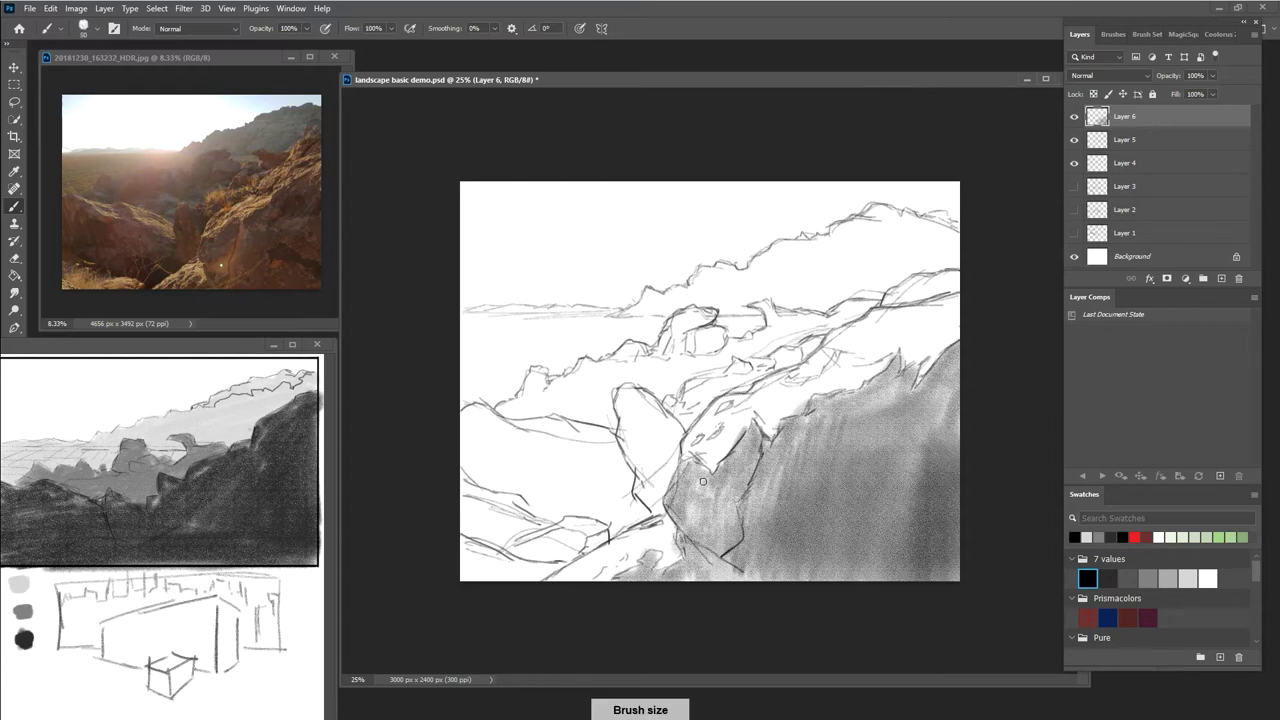
Draw a jagged plane-change line separating the left foreground rock's top from its side with a size 20 brush
{"action": "key", "text": "ctrl+="}
{"action": "key", "text": "ctrl+-"}
{"action": "key", "text": "ctrl+="}
{"action": "key", "text": "ctrl+-"}
{"action": "key", "text": "ctrl+="}
{"action": "key", "text": "ctrl+="}
{"action": "key", "text": "ctrl+-"}
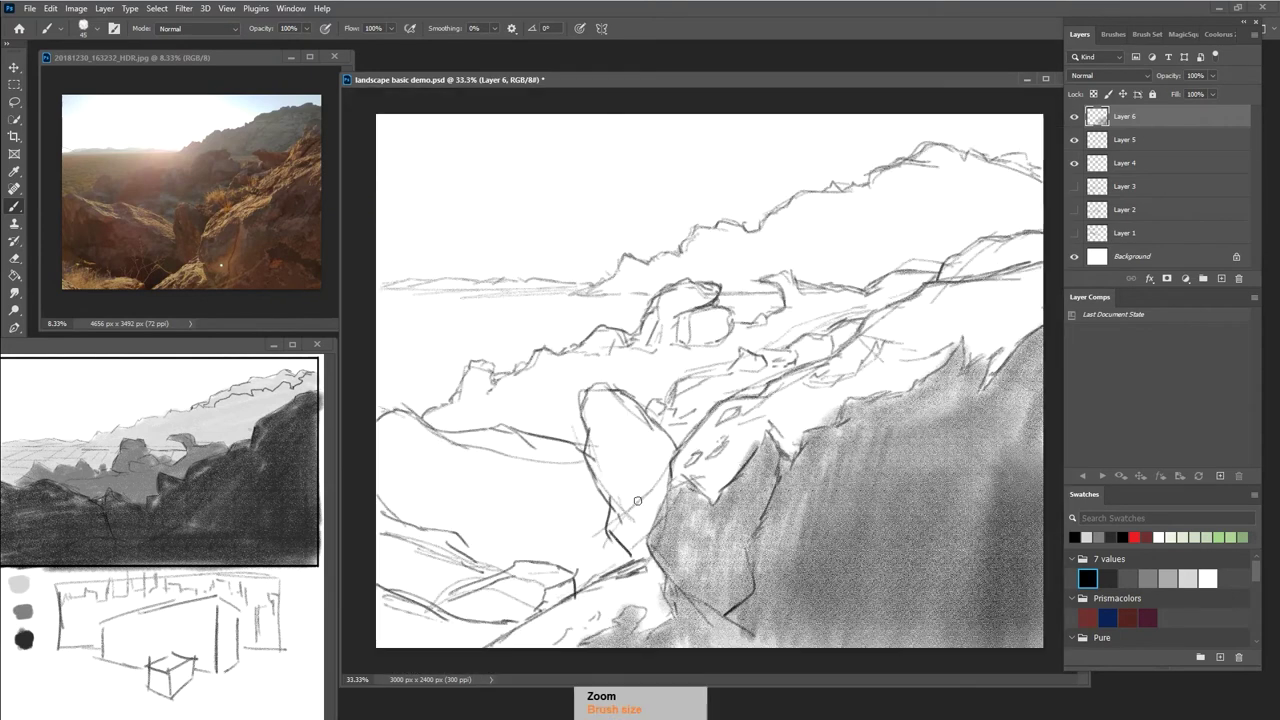
{"action": "key", "text": "["}
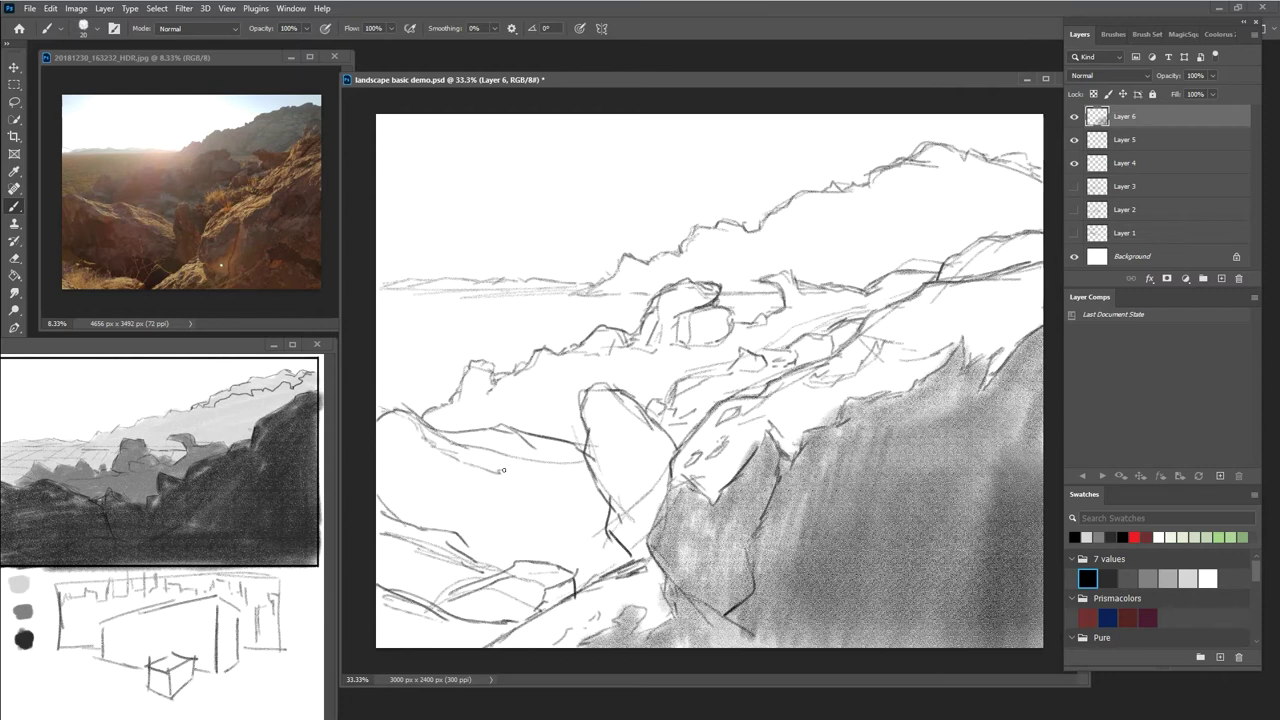
{"action": "key", "text": "e"}
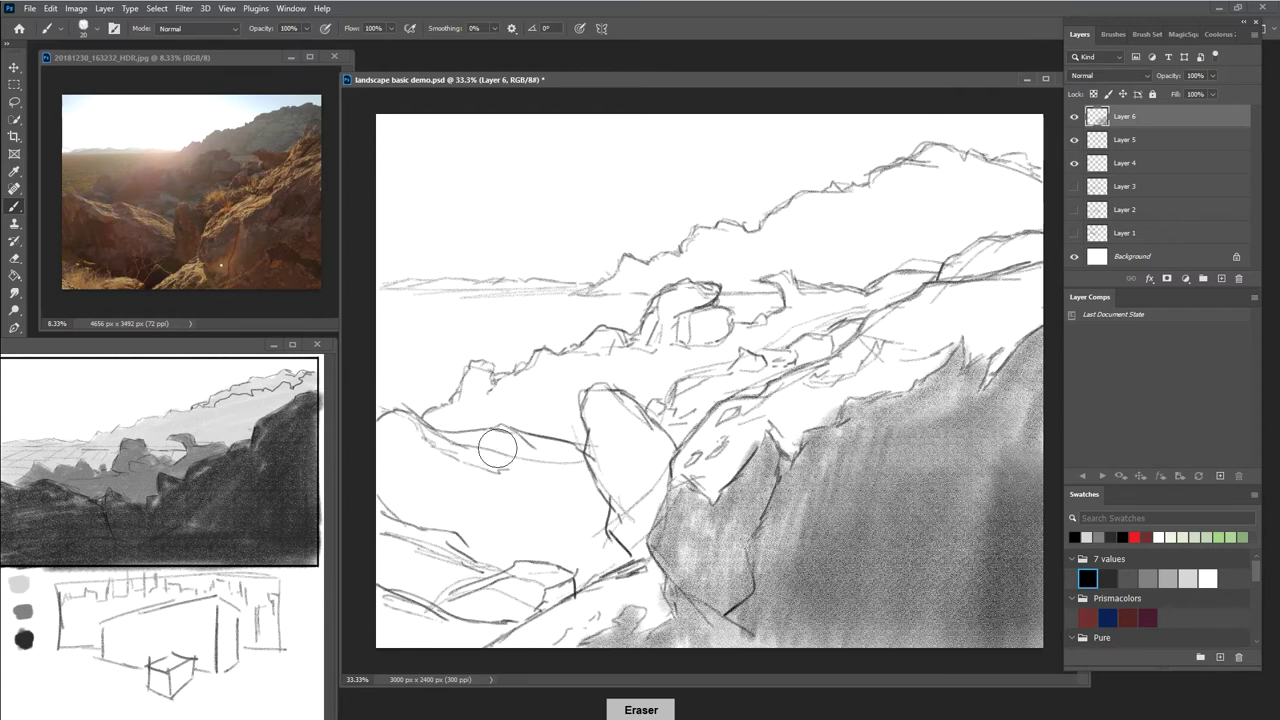
{"action": "key", "text": "p"}
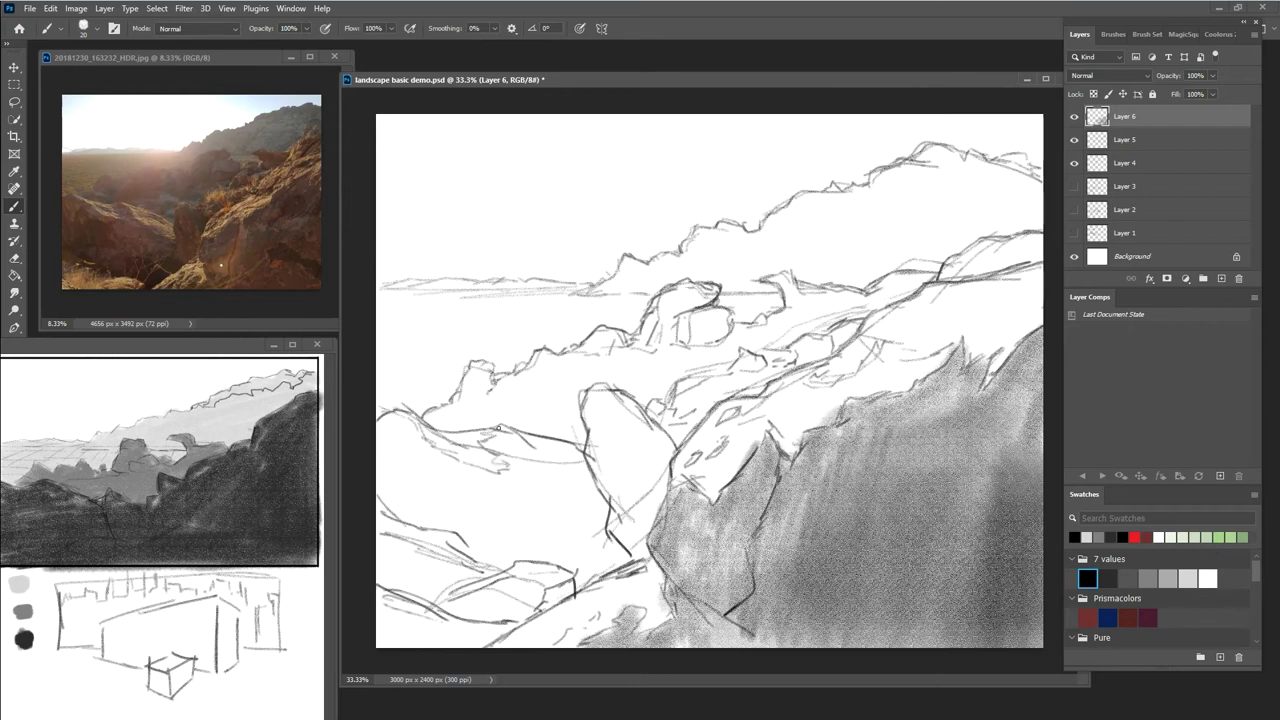
{"action": "left_click_drag", "start_coordinate": [572, 486], "coordinate": [581, 496]}
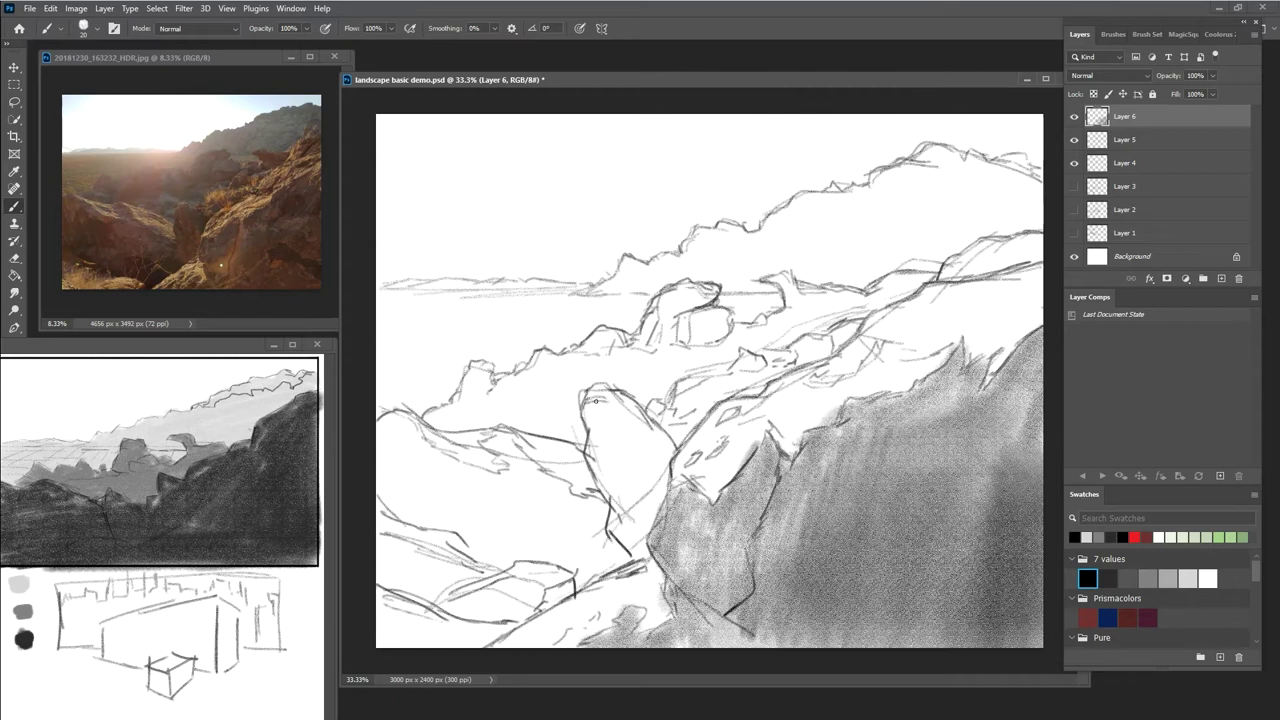
Define the top plane of the upright central rock and shade its front face
{"action": "left_click_drag", "start_coordinate": [618, 394], "coordinate": [602, 393]}
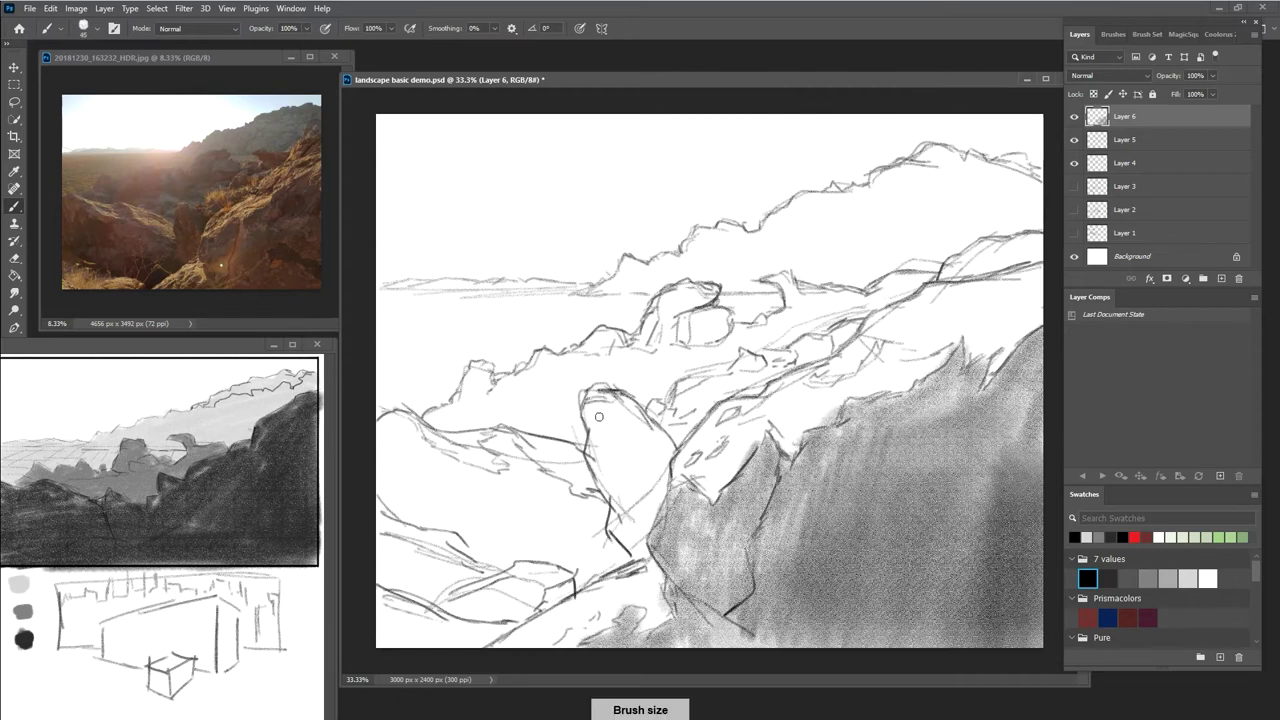
{"action": "mouse_move", "coordinate": [595, 412]}
{"action": "left_mouse_down"}
{"action": "mouse_move", "coordinate": [607, 496]}
{"action": "mouse_move", "coordinate": [602, 459]}
{"action": "mouse_move", "coordinate": [618, 446]}
{"action": "mouse_move", "coordinate": [660, 496]}
{"action": "mouse_move", "coordinate": [669, 454]}
{"action": "mouse_move", "coordinate": [632, 404]}
{"action": "mouse_move", "coordinate": [635, 417]}
{"action": "mouse_move", "coordinate": [590, 410]}
{"action": "mouse_move", "coordinate": [638, 461]}
{"action": "mouse_move", "coordinate": [665, 457]}
{"action": "mouse_move", "coordinate": [662, 442]}
{"action": "mouse_move", "coordinate": [625, 535]}
{"action": "mouse_move", "coordinate": [614, 527]}
{"action": "mouse_move", "coordinate": [651, 518]}
{"action": "left_mouse_up"}
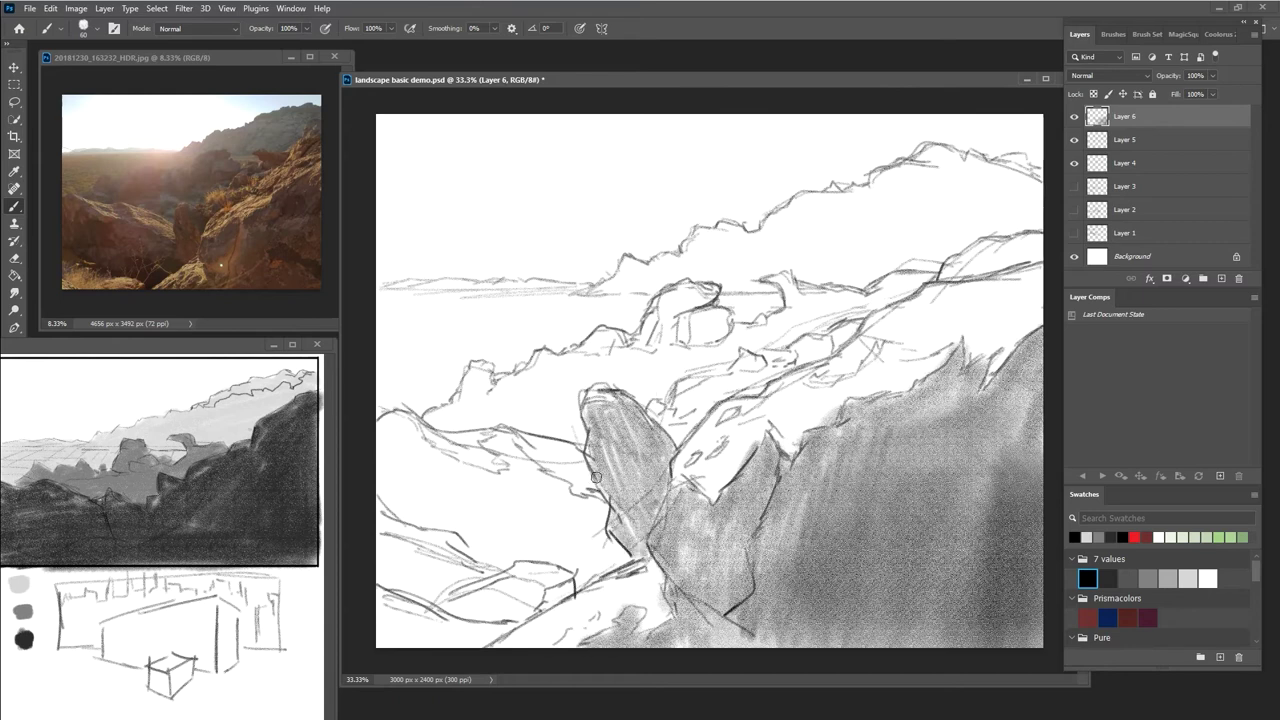
Shade the left foreground rock's side plane with a size 90 brush and add tone to the rock at the canvas's lower edge
{"action": "mouse_move", "coordinate": [550, 552]}
{"action": "left_mouse_down"}
{"action": "mouse_move", "coordinate": [582, 568]}
{"action": "mouse_move", "coordinate": [548, 605]}
{"action": "mouse_move", "coordinate": [626, 548]}
{"action": "mouse_move", "coordinate": [575, 536]}
{"action": "mouse_move", "coordinate": [584, 522]}
{"action": "mouse_move", "coordinate": [546, 538]}
{"action": "left_mouse_up"}
{"action": "key", "text": "bracketright"}
{"action": "key", "text": "bracketright"}
{"action": "key", "text": "bracketright"}
{"action": "mouse_move", "coordinate": [388, 450]}
{"action": "left_mouse_down"}
{"action": "mouse_move", "coordinate": [384, 496]}
{"action": "mouse_move", "coordinate": [378, 482]}
{"action": "mouse_move", "coordinate": [395, 507]}
{"action": "left_mouse_up"}
{"action": "left_click_drag", "start_coordinate": [354, 470], "coordinate": [406, 518]}
{"action": "mouse_move", "coordinate": [416, 536]}
{"action": "left_mouse_down"}
{"action": "mouse_move", "coordinate": [473, 562]}
{"action": "mouse_move", "coordinate": [385, 540]}
{"action": "mouse_move", "coordinate": [434, 553]}
{"action": "mouse_move", "coordinate": [388, 525]}
{"action": "mouse_move", "coordinate": [448, 541]}
{"action": "mouse_move", "coordinate": [387, 510]}
{"action": "mouse_move", "coordinate": [383, 484]}
{"action": "mouse_move", "coordinate": [422, 496]}
{"action": "mouse_move", "coordinate": [394, 429]}
{"action": "mouse_move", "coordinate": [404, 435]}
{"action": "mouse_move", "coordinate": [381, 421]}
{"action": "mouse_move", "coordinate": [423, 444]}
{"action": "mouse_move", "coordinate": [414, 430]}
{"action": "mouse_move", "coordinate": [485, 489]}
{"action": "mouse_move", "coordinate": [402, 449]}
{"action": "mouse_move", "coordinate": [486, 530]}
{"action": "mouse_move", "coordinate": [463, 543]}
{"action": "mouse_move", "coordinate": [501, 560]}
{"action": "mouse_move", "coordinate": [571, 561]}
{"action": "mouse_move", "coordinate": [462, 519]}
{"action": "mouse_move", "coordinate": [535, 551]}
{"action": "mouse_move", "coordinate": [507, 547]}
{"action": "mouse_move", "coordinate": [480, 524]}
{"action": "mouse_move", "coordinate": [546, 539]}
{"action": "mouse_move", "coordinate": [466, 475]}
{"action": "mouse_move", "coordinate": [498, 485]}
{"action": "mouse_move", "coordinate": [489, 473]}
{"action": "mouse_move", "coordinate": [563, 514]}
{"action": "mouse_move", "coordinate": [573, 529]}
{"action": "mouse_move", "coordinate": [542, 542]}
{"action": "mouse_move", "coordinate": [598, 539]}
{"action": "mouse_move", "coordinate": [607, 507]}
{"action": "mouse_move", "coordinate": [522, 469]}
{"action": "mouse_move", "coordinate": [496, 434]}
{"action": "mouse_move", "coordinate": [502, 461]}
{"action": "mouse_move", "coordinate": [568, 505]}
{"action": "mouse_move", "coordinate": [529, 467]}
{"action": "mouse_move", "coordinate": [492, 483]}
{"action": "mouse_move", "coordinate": [432, 466]}
{"action": "mouse_move", "coordinate": [397, 498]}
{"action": "left_mouse_up"}
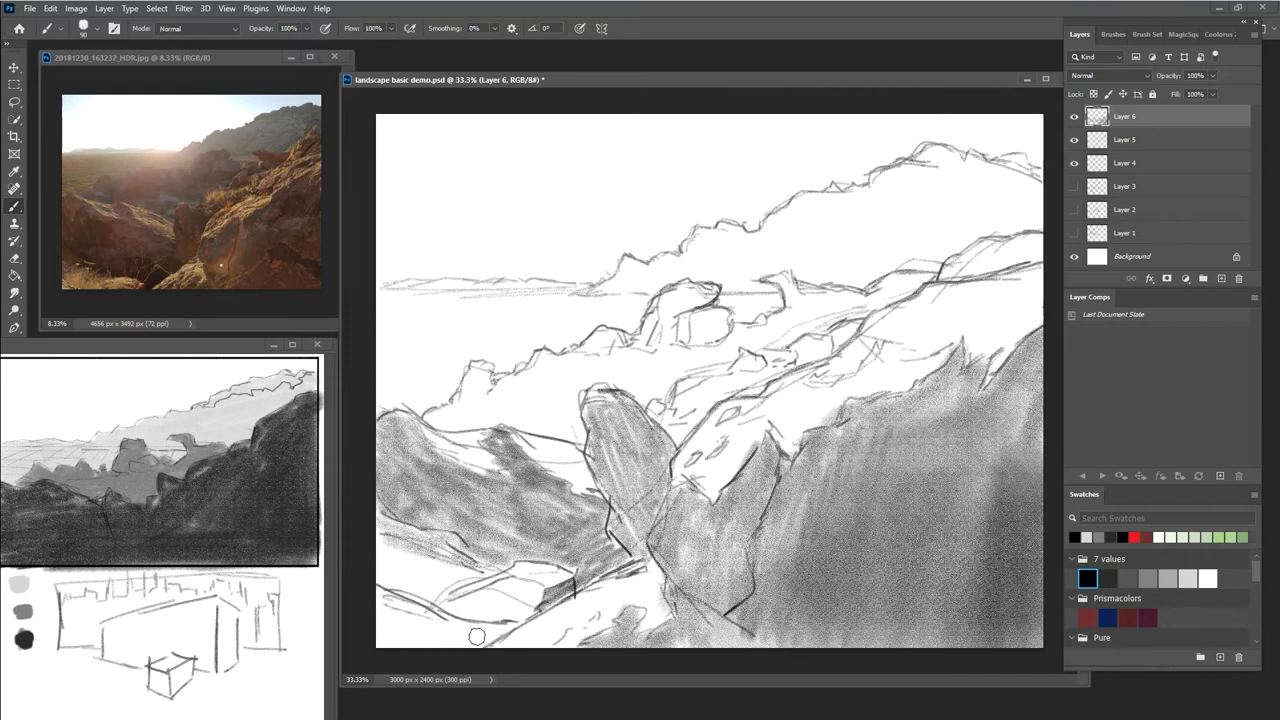
{"action": "mouse_move", "coordinate": [499, 626]}
{"action": "left_mouse_down"}
{"action": "mouse_move", "coordinate": [474, 639]}
{"action": "mouse_move", "coordinate": [488, 640]}
{"action": "mouse_move", "coordinate": [416, 650]}
{"action": "mouse_move", "coordinate": [463, 640]}
{"action": "left_mouse_up"}
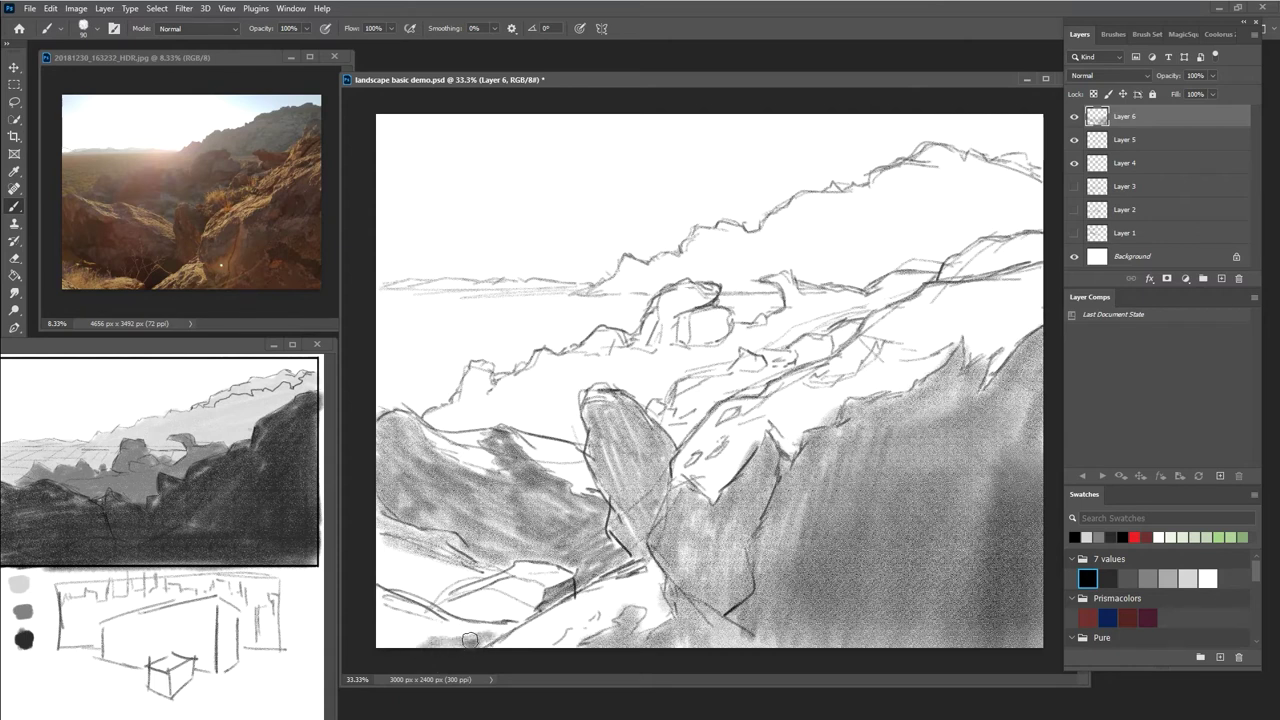
Darken small crevices on the large right rock's top plane with a size 45 brush
{"action": "key", "text": "bracketleft"}
{"action": "key", "text": "bracketleft"}
{"action": "key", "text": "bracketleft"}
{"action": "key", "text": "bracketleft"}
{"action": "left_click_drag", "start_coordinate": [714, 453], "coordinate": [728, 440]}
{"action": "mouse_move", "coordinate": [810, 380]}
{"action": "left_mouse_down"}
{"action": "mouse_move", "coordinate": [858, 371]}
{"action": "mouse_move", "coordinate": [877, 348]}
{"action": "left_mouse_up"}
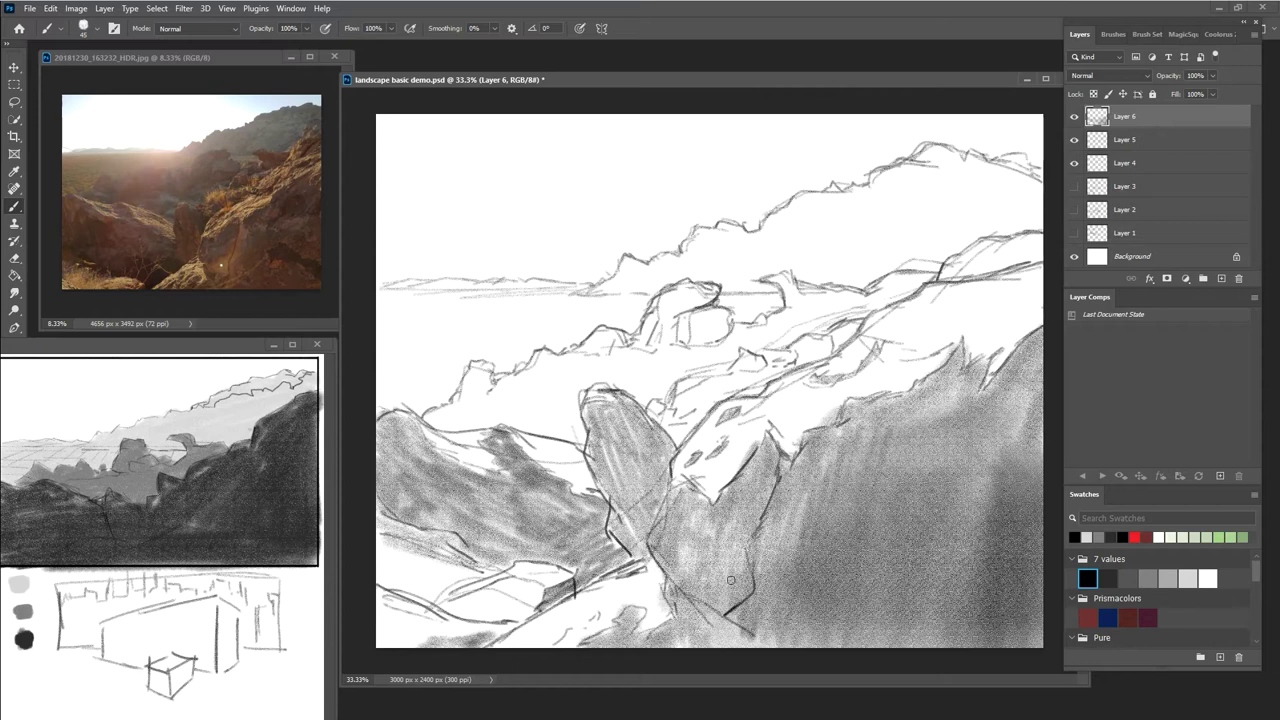
Examine the shaded foreground's overall value pattern at reduced magnification, down to 6.25%
{"action": "key", "text": "]"}
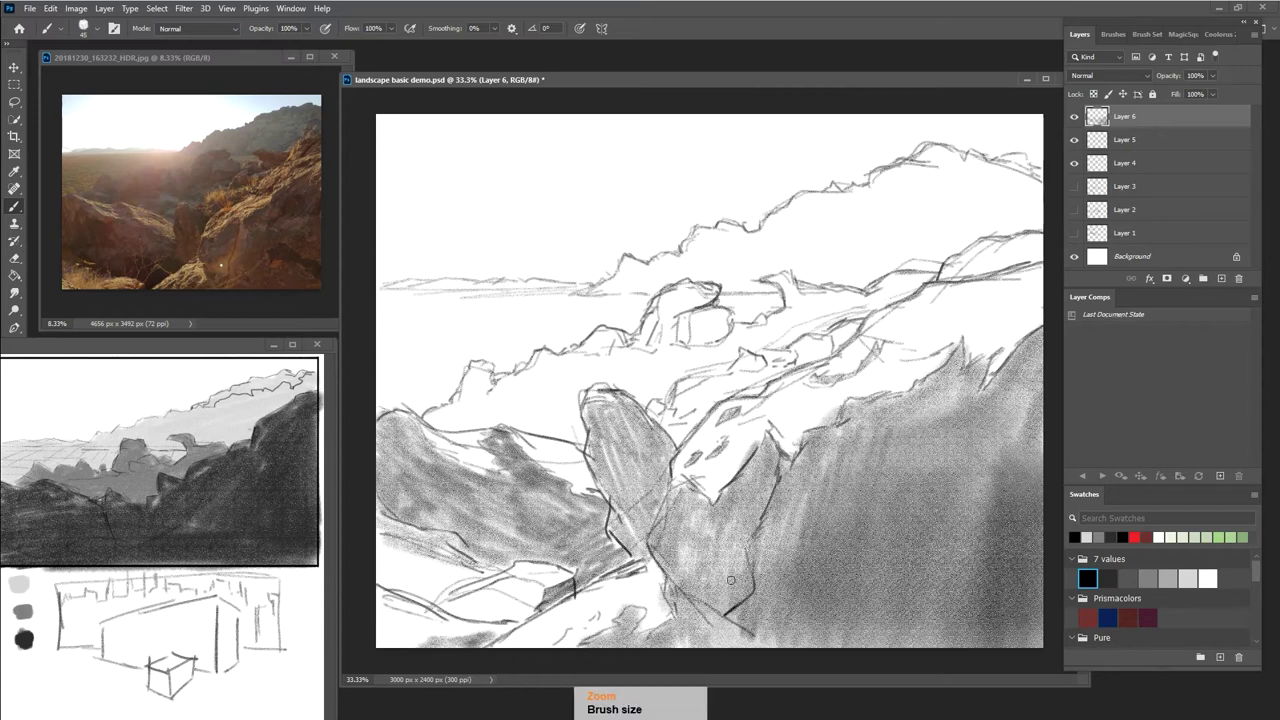
{"action": "key", "text": "ctrl+minus"}
{"action": "key", "text": "ctrl+minus"}
{"action": "key", "text": "ctrl+minus"}
{"action": "key", "text": "ctrl+minus"}
{"action": "key", "text": "ctrl+minus"}
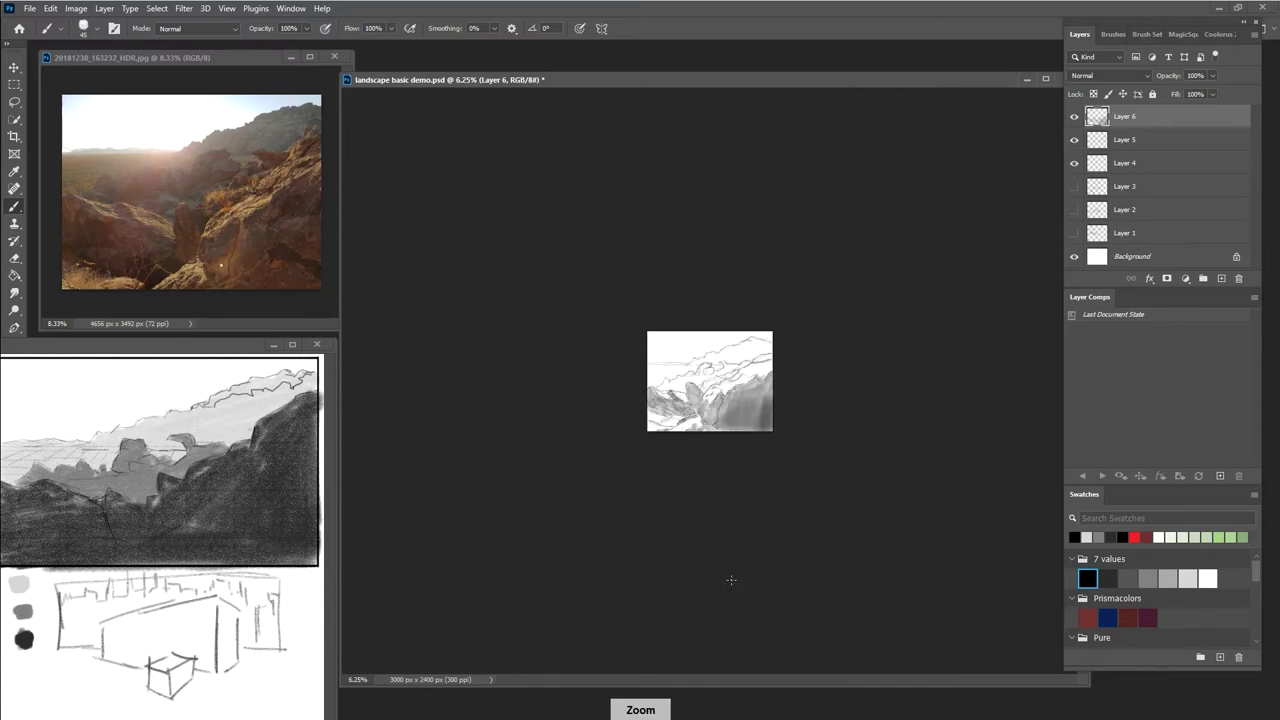
{"action": "key", "text": "ctrl+plus"}
{"action": "key", "text": "ctrl+minus"}
{"action": "key", "text": "ctrl+plus"}
{"action": "key", "text": "ctrl+plus"}
{"action": "key", "text": "ctrl+plus"}
{"action": "key", "text": "ctrl+plus"}
{"action": "key", "text": "ctrl+plus"}
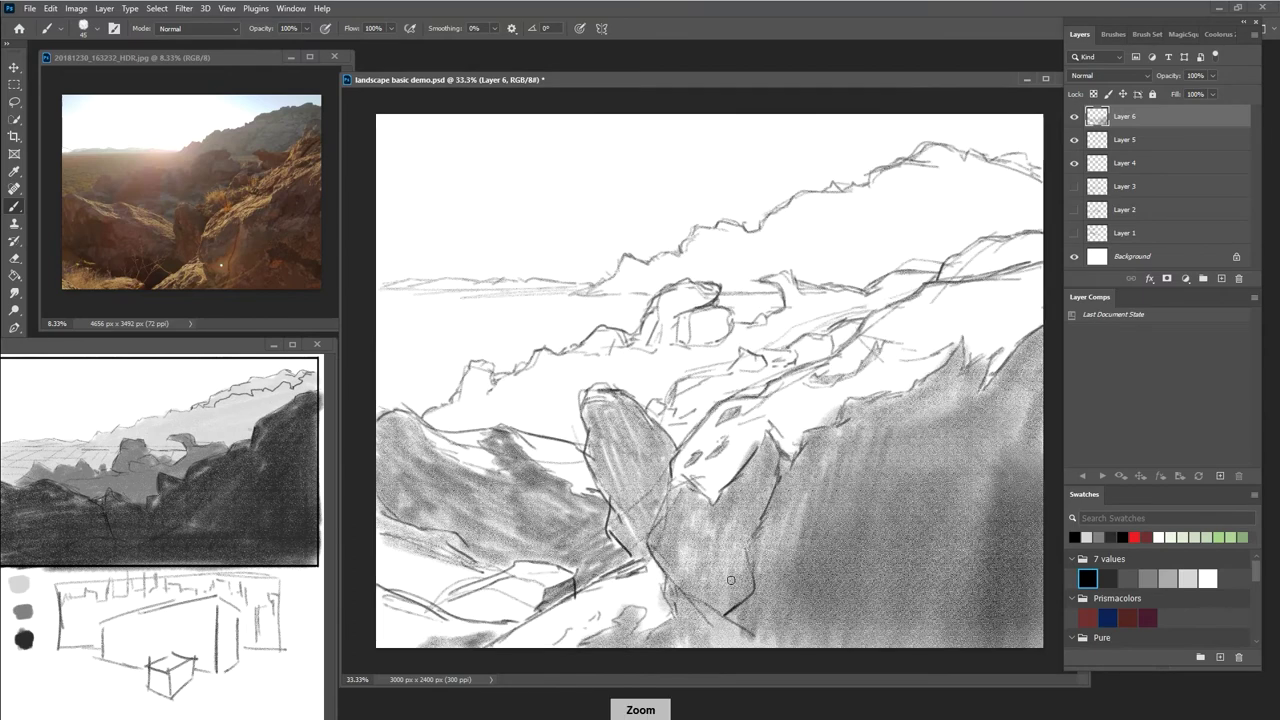
{"action": "key", "text": "ctrl+minus"}
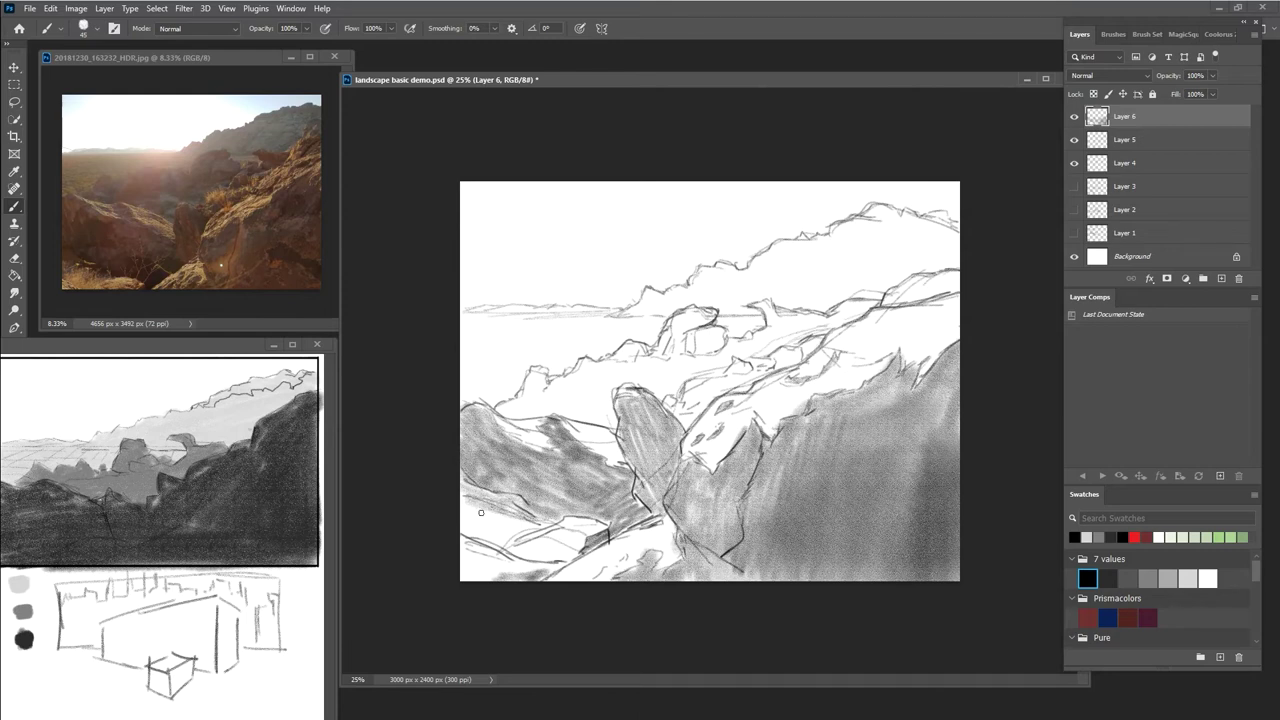
{"action": "key", "text": "ctrl+minus"}
{"action": "key", "text": "ctrl+plus"}
{"action": "key", "text": "ctrl+minus"}
{"action": "key", "text": "ctrl+plus"}
{"action": "key", "text": "ctrl+plus"}
Draw short vertical grass strokes along the lower-left foreground slope with a size 15 brush and darken the small rock's side beside it
{"action": "key", "text": "["}
{"action": "key", "text": "bracketleft"}
{"action": "key", "text": "bracketleft"}
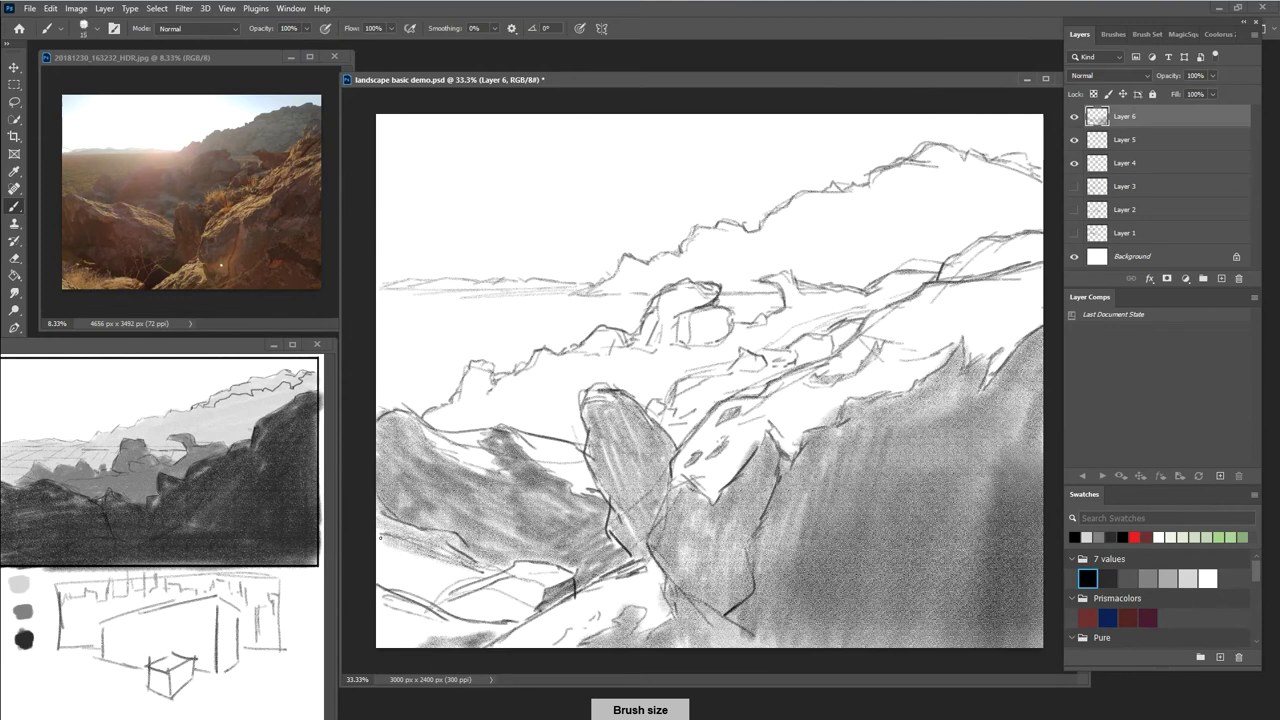
{"action": "left_click_drag", "start_coordinate": [379, 552], "coordinate": [385, 535]}
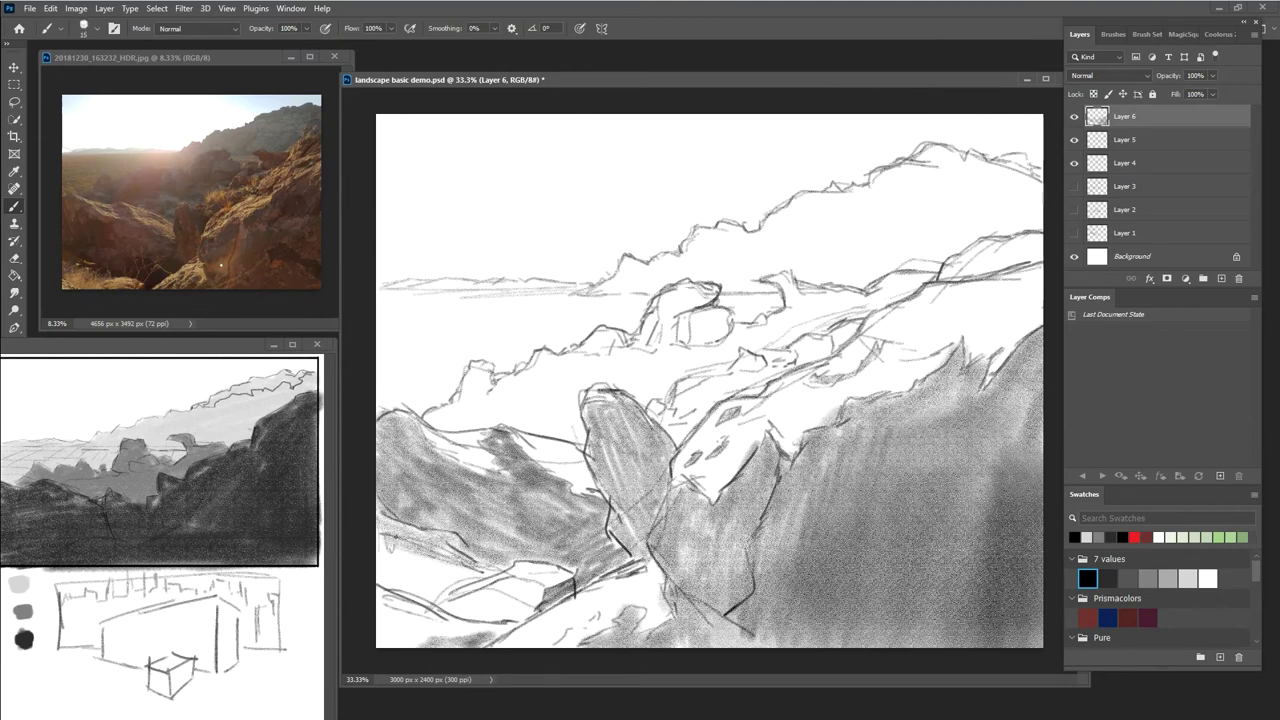
{"action": "mouse_move", "coordinate": [422, 548]}
{"action": "left_mouse_down"}
{"action": "mouse_move", "coordinate": [425, 570]}
{"action": "mouse_move", "coordinate": [440, 562]}
{"action": "left_mouse_up"}
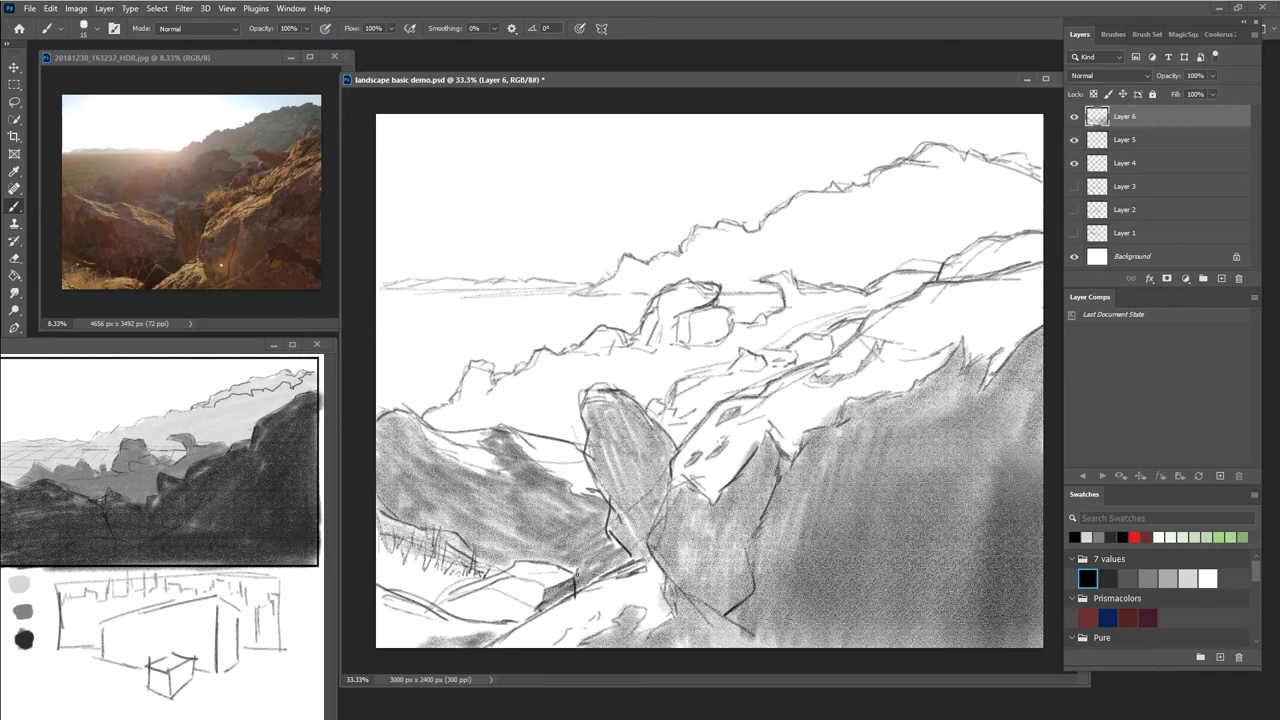
{"action": "left_click_drag", "start_coordinate": [556, 563], "coordinate": [558, 560]}
Add a new layer above Layer 5 and shade the left midground hills with the fourth 7 values gray and a size 45 brush
{"action": "left_click", "coordinate": [1138, 142]}
{"action": "left_click", "coordinate": [1220, 278]}
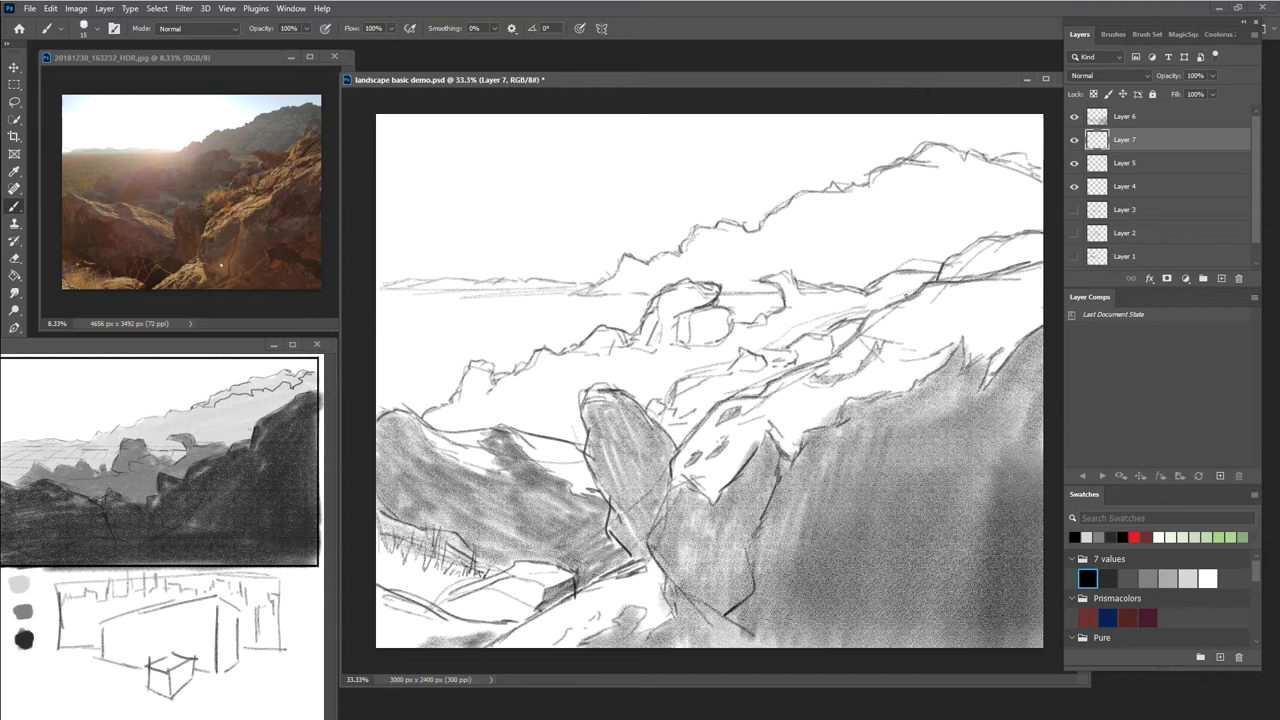
{"action": "left_click", "coordinate": [1148, 577]}
{"action": "key", "text": "bracketright"}
{"action": "key", "text": "bracketright"}
{"action": "key", "text": "bracketright"}
{"action": "mouse_move", "coordinate": [642, 360]}
{"action": "left_mouse_down"}
{"action": "mouse_move", "coordinate": [660, 350]}
{"action": "mouse_move", "coordinate": [590, 378]}
{"action": "mouse_move", "coordinate": [622, 385]}
{"action": "left_mouse_up"}
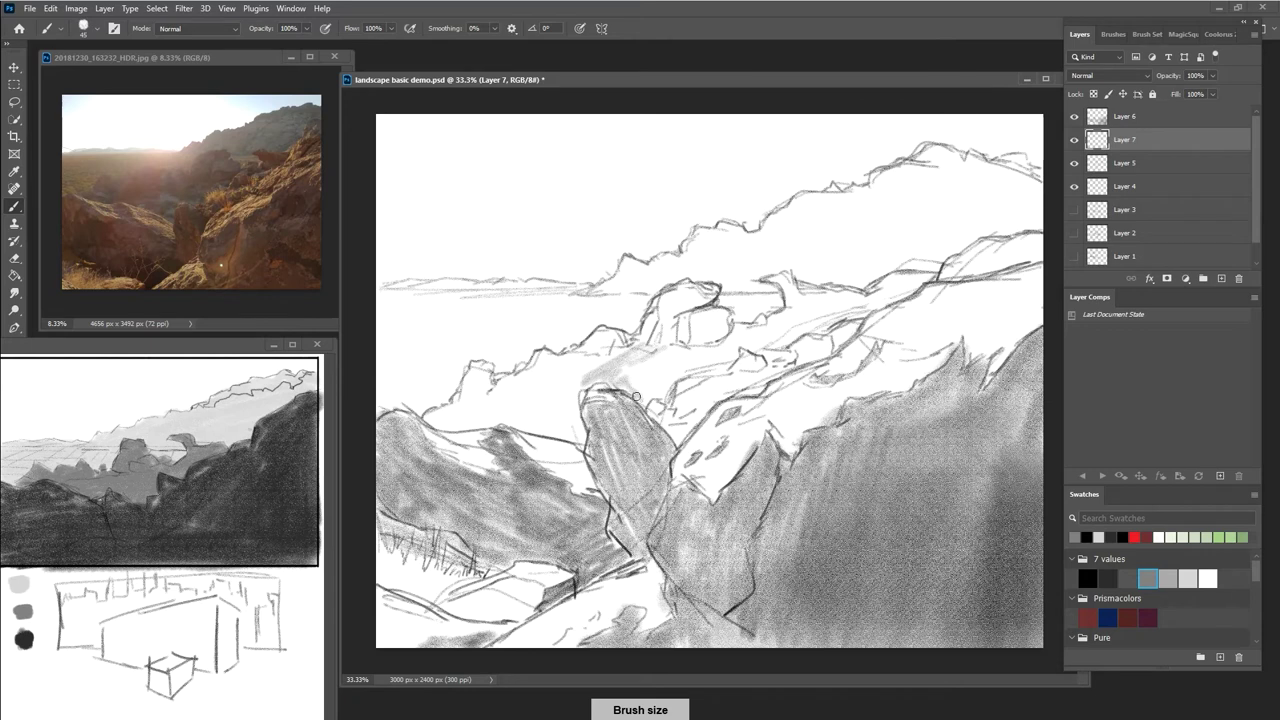
{"action": "mouse_move", "coordinate": [570, 382]}
{"action": "left_mouse_down"}
{"action": "mouse_move", "coordinate": [568, 424]}
{"action": "mouse_move", "coordinate": [578, 380]}
{"action": "mouse_move", "coordinate": [584, 438]}
{"action": "mouse_move", "coordinate": [555, 425]}
{"action": "left_mouse_up"}
{"action": "mouse_move", "coordinate": [456, 403]}
{"action": "left_mouse_down"}
{"action": "mouse_move", "coordinate": [470, 373]}
{"action": "mouse_move", "coordinate": [465, 401]}
{"action": "mouse_move", "coordinate": [498, 387]}
{"action": "mouse_move", "coordinate": [435, 417]}
{"action": "mouse_move", "coordinate": [458, 400]}
{"action": "mouse_move", "coordinate": [454, 431]}
{"action": "mouse_move", "coordinate": [500, 405]}
{"action": "mouse_move", "coordinate": [491, 423]}
{"action": "mouse_move", "coordinate": [509, 424]}
{"action": "mouse_move", "coordinate": [499, 386]}
{"action": "mouse_move", "coordinate": [467, 371]}
{"action": "mouse_move", "coordinate": [424, 419]}
{"action": "mouse_move", "coordinate": [438, 429]}
{"action": "mouse_move", "coordinate": [536, 388]}
{"action": "mouse_move", "coordinate": [507, 377]}
{"action": "mouse_move", "coordinate": [540, 370]}
{"action": "mouse_move", "coordinate": [553, 383]}
{"action": "mouse_move", "coordinate": [510, 425]}
{"action": "mouse_move", "coordinate": [550, 418]}
{"action": "mouse_move", "coordinate": [582, 438]}
{"action": "mouse_move", "coordinate": [524, 430]}
{"action": "mouse_move", "coordinate": [582, 440]}
{"action": "mouse_move", "coordinate": [588, 375]}
{"action": "mouse_move", "coordinate": [545, 388]}
{"action": "mouse_move", "coordinate": [536, 356]}
{"action": "mouse_move", "coordinate": [605, 350]}
{"action": "mouse_move", "coordinate": [558, 407]}
{"action": "mouse_move", "coordinate": [541, 379]}
{"action": "left_mouse_up"}
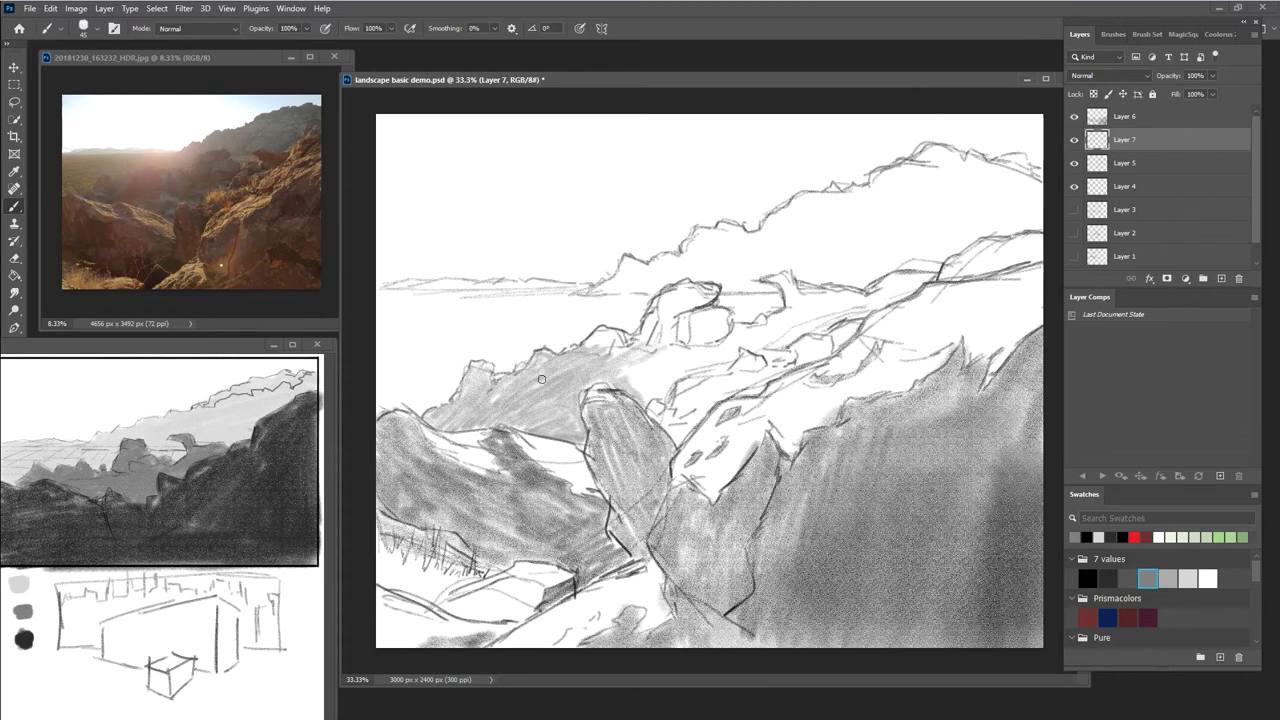
Extend the flat mid-gray shading across the remaining midground rock formations up to the right foreground slope
{"action": "mouse_move", "coordinate": [595, 337]}
{"action": "left_mouse_down"}
{"action": "mouse_move", "coordinate": [634, 343]}
{"action": "mouse_move", "coordinate": [606, 363]}
{"action": "mouse_move", "coordinate": [629, 365]}
{"action": "mouse_move", "coordinate": [583, 389]}
{"action": "mouse_move", "coordinate": [613, 384]}
{"action": "mouse_move", "coordinate": [686, 326]}
{"action": "mouse_move", "coordinate": [691, 283]}
{"action": "mouse_move", "coordinate": [640, 401]}
{"action": "left_mouse_up"}
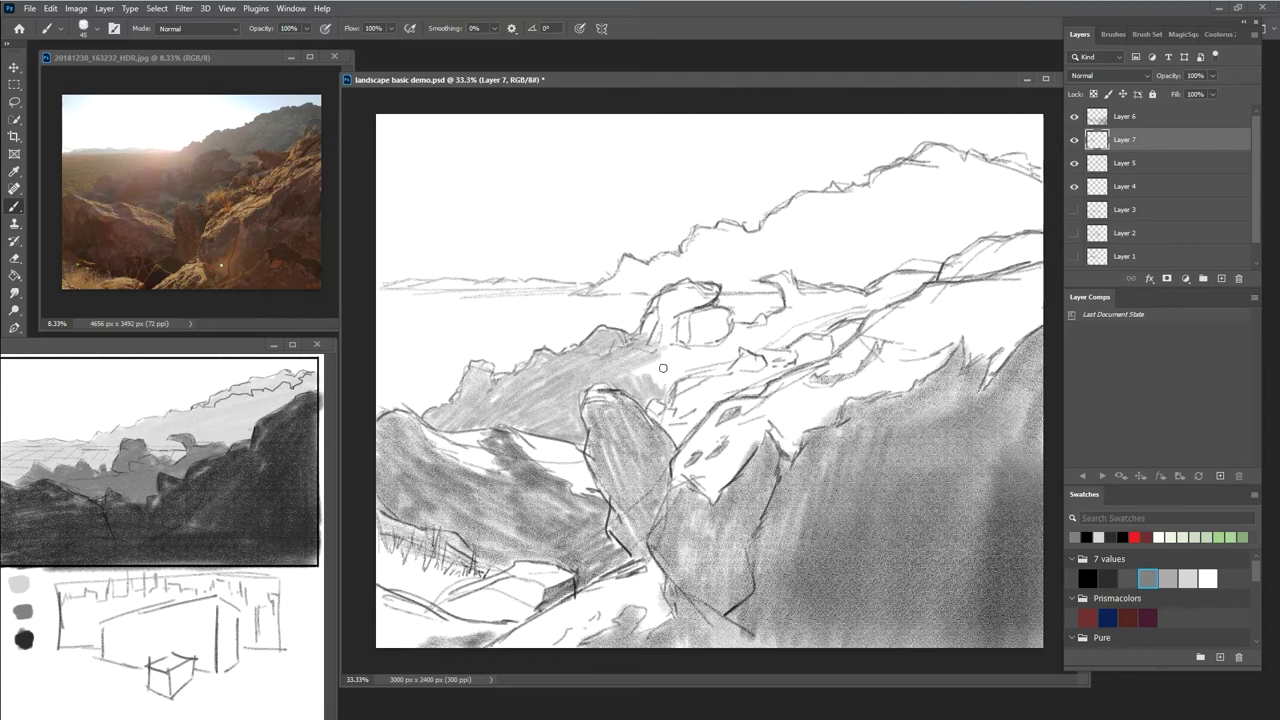
{"action": "left_click_drag", "start_coordinate": [672, 367], "coordinate": [680, 390]}
{"action": "mouse_move", "coordinate": [677, 374]}
{"action": "left_mouse_down"}
{"action": "mouse_move", "coordinate": [626, 373]}
{"action": "mouse_move", "coordinate": [715, 353]}
{"action": "mouse_move", "coordinate": [711, 371]}
{"action": "mouse_move", "coordinate": [699, 371]}
{"action": "mouse_move", "coordinate": [734, 352]}
{"action": "mouse_move", "coordinate": [725, 367]}
{"action": "mouse_move", "coordinate": [696, 374]}
{"action": "mouse_move", "coordinate": [745, 338]}
{"action": "mouse_move", "coordinate": [701, 345]}
{"action": "mouse_move", "coordinate": [717, 311]}
{"action": "mouse_move", "coordinate": [654, 338]}
{"action": "mouse_move", "coordinate": [656, 312]}
{"action": "mouse_move", "coordinate": [647, 320]}
{"action": "mouse_move", "coordinate": [685, 283]}
{"action": "mouse_move", "coordinate": [670, 303]}
{"action": "mouse_move", "coordinate": [741, 306]}
{"action": "mouse_move", "coordinate": [714, 316]}
{"action": "mouse_move", "coordinate": [760, 324]}
{"action": "mouse_move", "coordinate": [740, 350]}
{"action": "mouse_move", "coordinate": [814, 326]}
{"action": "mouse_move", "coordinate": [760, 346]}
{"action": "mouse_move", "coordinate": [789, 307]}
{"action": "mouse_move", "coordinate": [781, 275]}
{"action": "mouse_move", "coordinate": [795, 303]}
{"action": "mouse_move", "coordinate": [785, 290]}
{"action": "mouse_move", "coordinate": [836, 310]}
{"action": "mouse_move", "coordinate": [827, 325]}
{"action": "mouse_move", "coordinate": [924, 281]}
{"action": "mouse_move", "coordinate": [888, 280]}
{"action": "mouse_move", "coordinate": [865, 296]}
{"action": "mouse_move", "coordinate": [910, 288]}
{"action": "mouse_move", "coordinate": [842, 314]}
{"action": "mouse_move", "coordinate": [843, 292]}
{"action": "mouse_move", "coordinate": [836, 318]}
{"action": "mouse_move", "coordinate": [806, 303]}
{"action": "mouse_move", "coordinate": [766, 336]}
{"action": "left_mouse_up"}
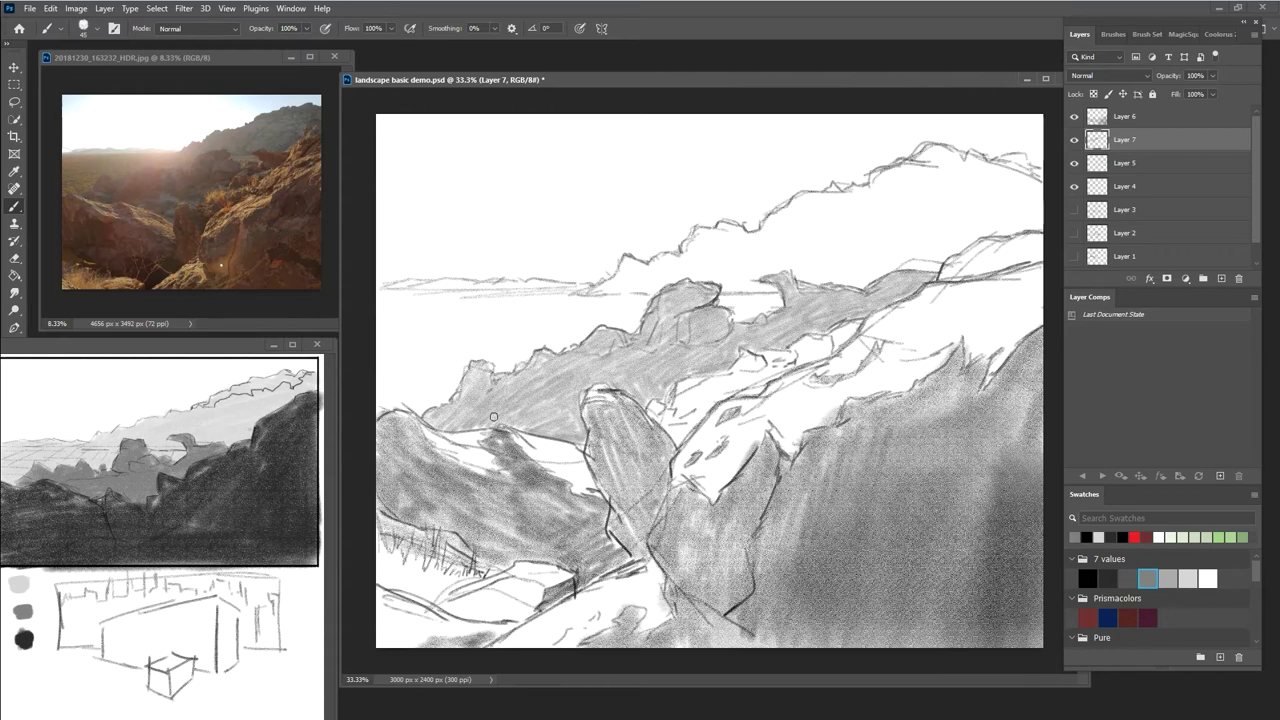
{"action": "left_click_drag", "start_coordinate": [519, 427], "coordinate": [490, 426]}
On Layer 6, detail the small rocks along the right slope's upper edge in black with a size 25 brush
{"action": "left_click", "coordinate": [1087, 578]}
{"action": "left_click", "coordinate": [1126, 117]}
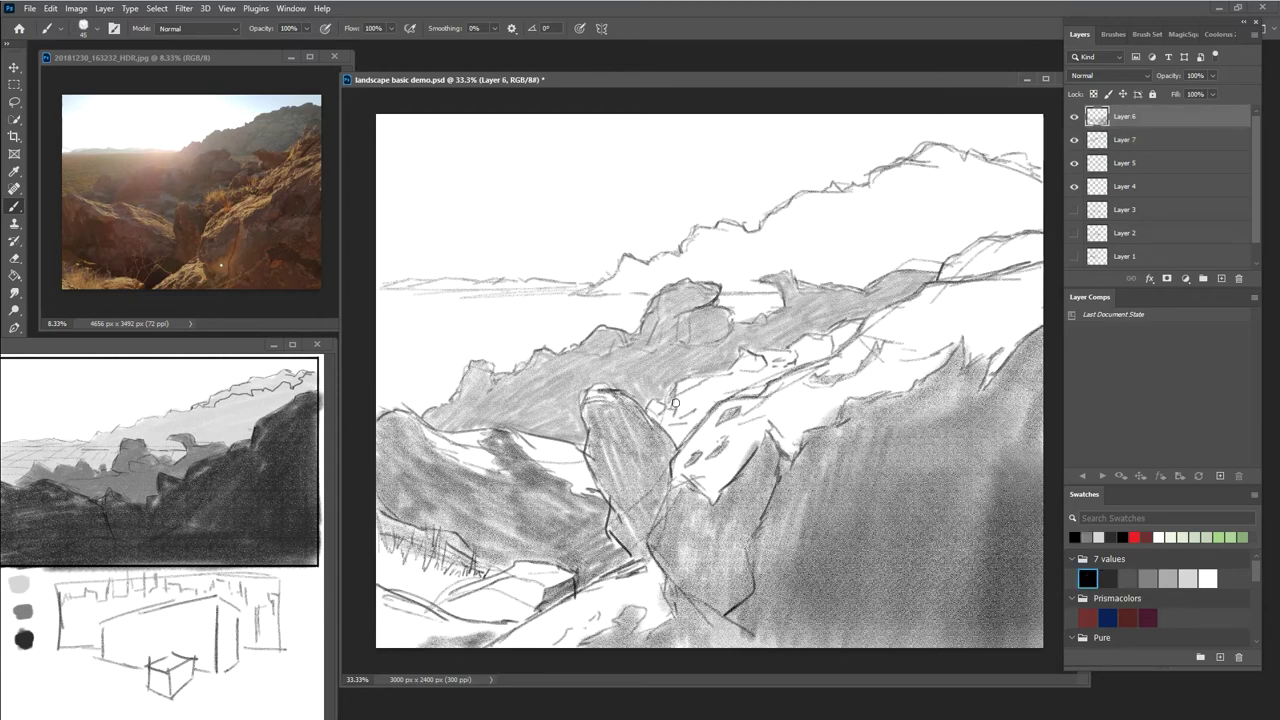
{"action": "key", "text": "bracketleft"}
{"action": "key", "text": "bracketleft"}
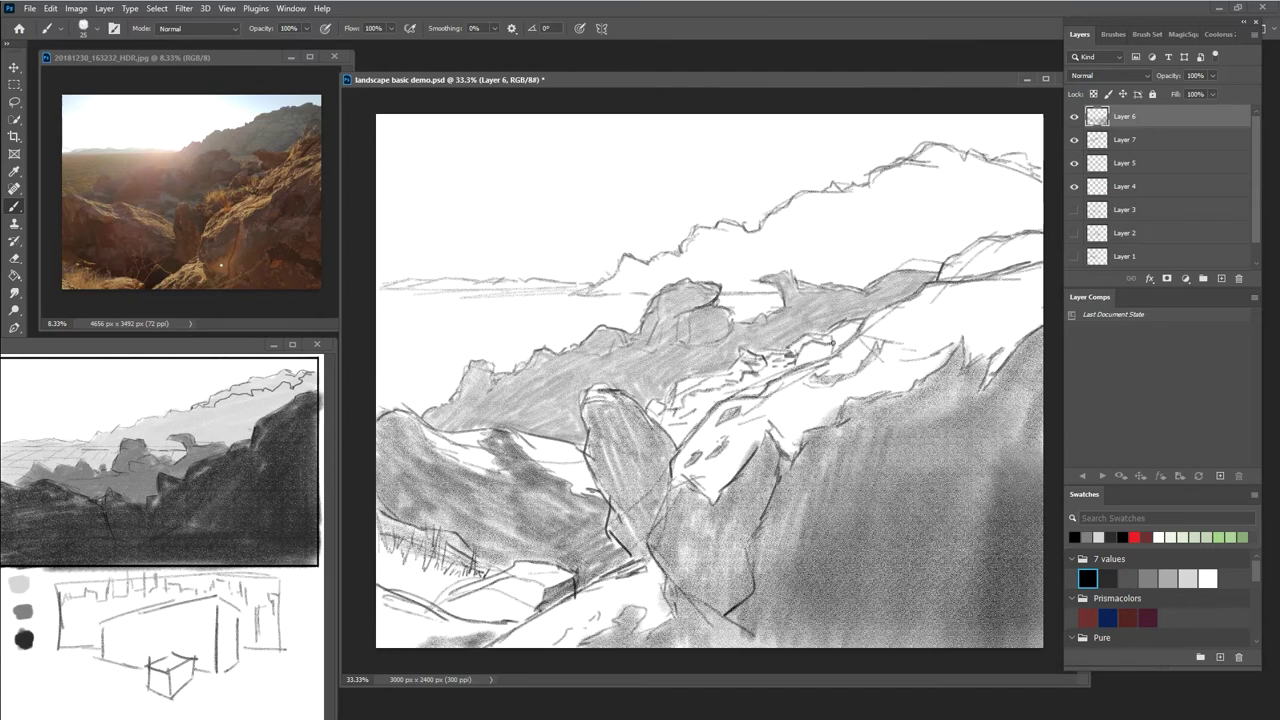
Enlarge the brush to size 60 and shade the small rocks along the right slope's upper edge down to the tall rock in black
{"action": "key", "text": "bracketright"}
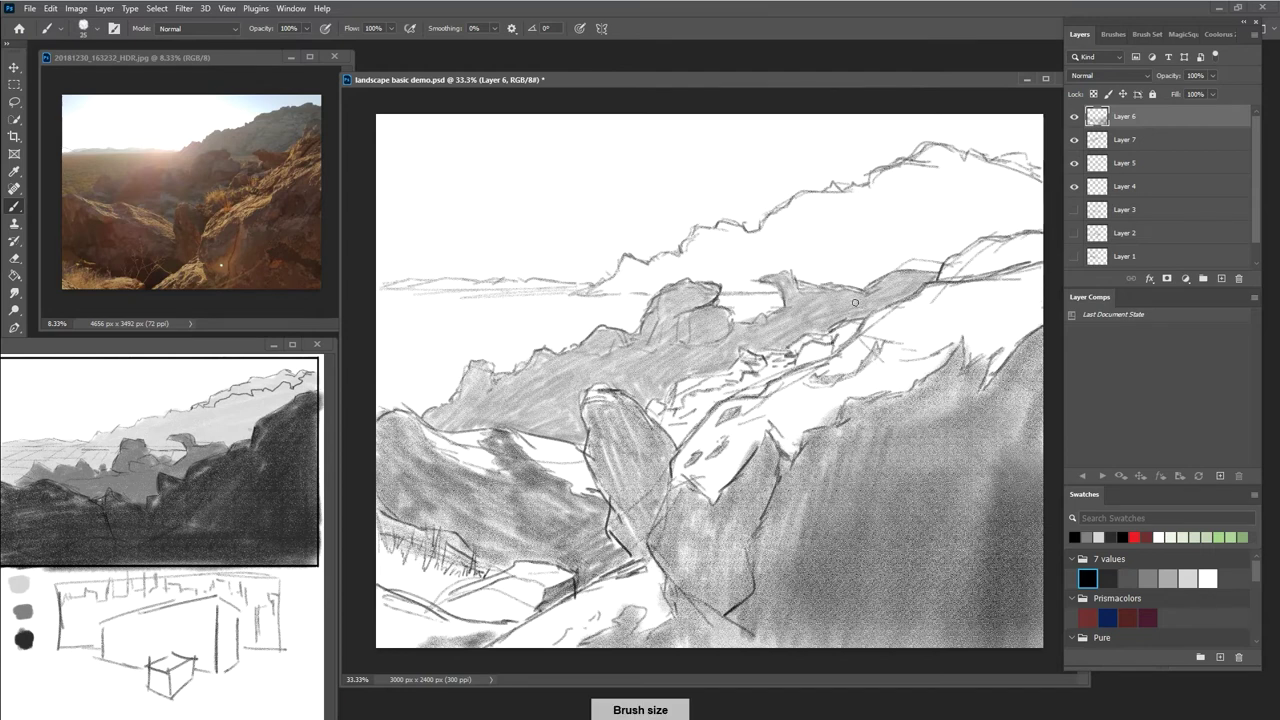
{"action": "key", "text": "bracketright"}
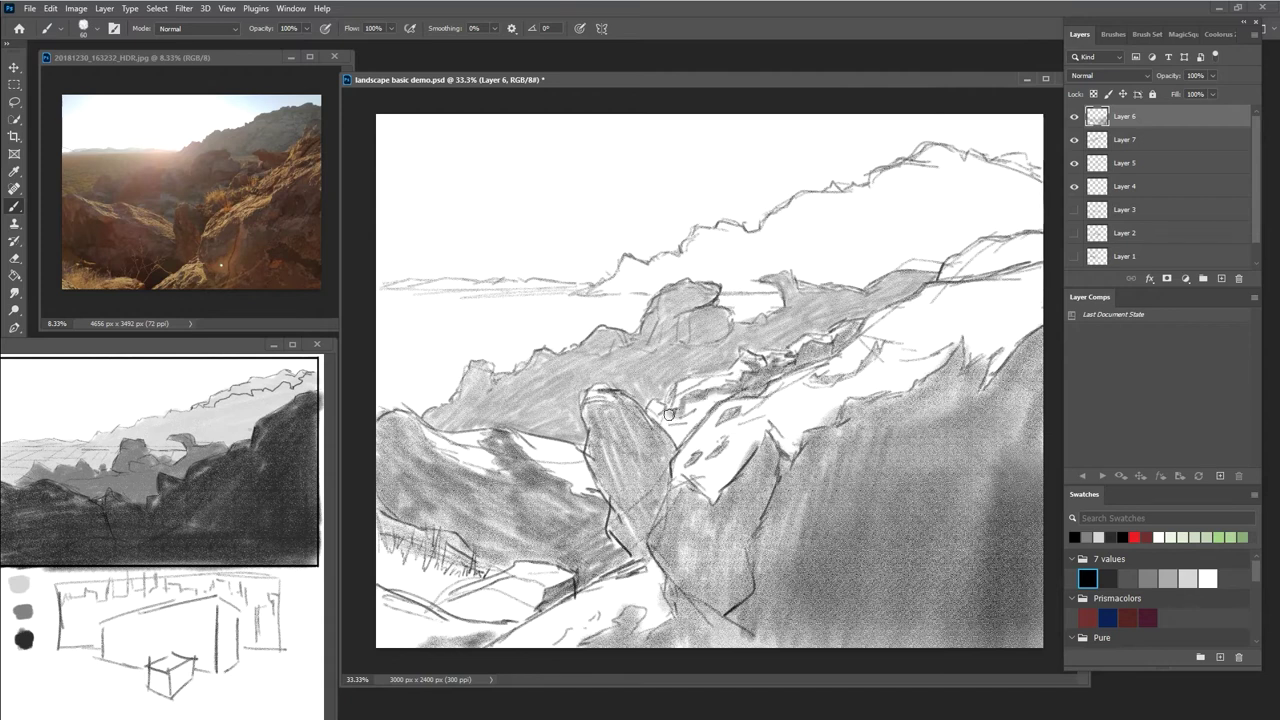
{"action": "mouse_move", "coordinate": [674, 418]}
{"action": "left_mouse_down"}
{"action": "mouse_move", "coordinate": [655, 411]}
{"action": "mouse_move", "coordinate": [667, 435]}
{"action": "mouse_move", "coordinate": [715, 395]}
{"action": "mouse_move", "coordinate": [700, 410]}
{"action": "left_mouse_up"}
Add a new layer above Layer 3, test light gray on the distant mountain's foot, and set the color to C2C2C2
{"action": "left_click", "coordinate": [1131, 209]}
{"action": "left_click", "coordinate": [1222, 279]}
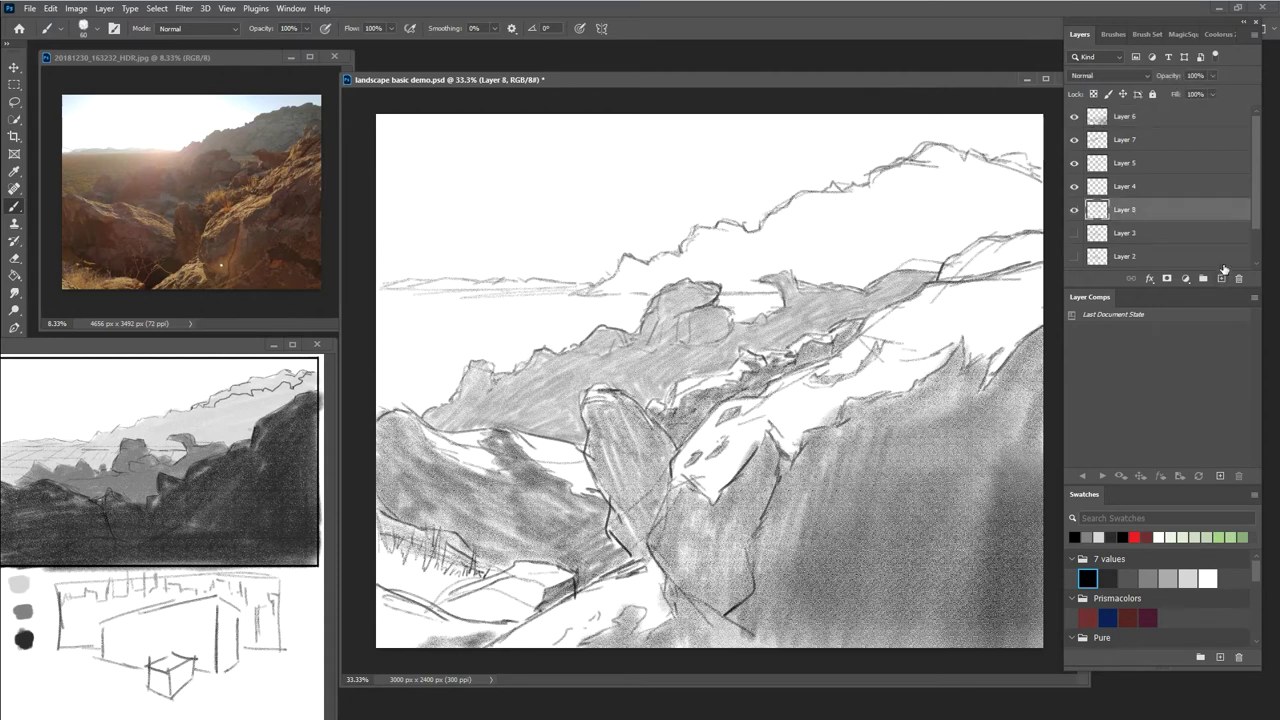
{"action": "left_click", "coordinate": [1188, 577]}
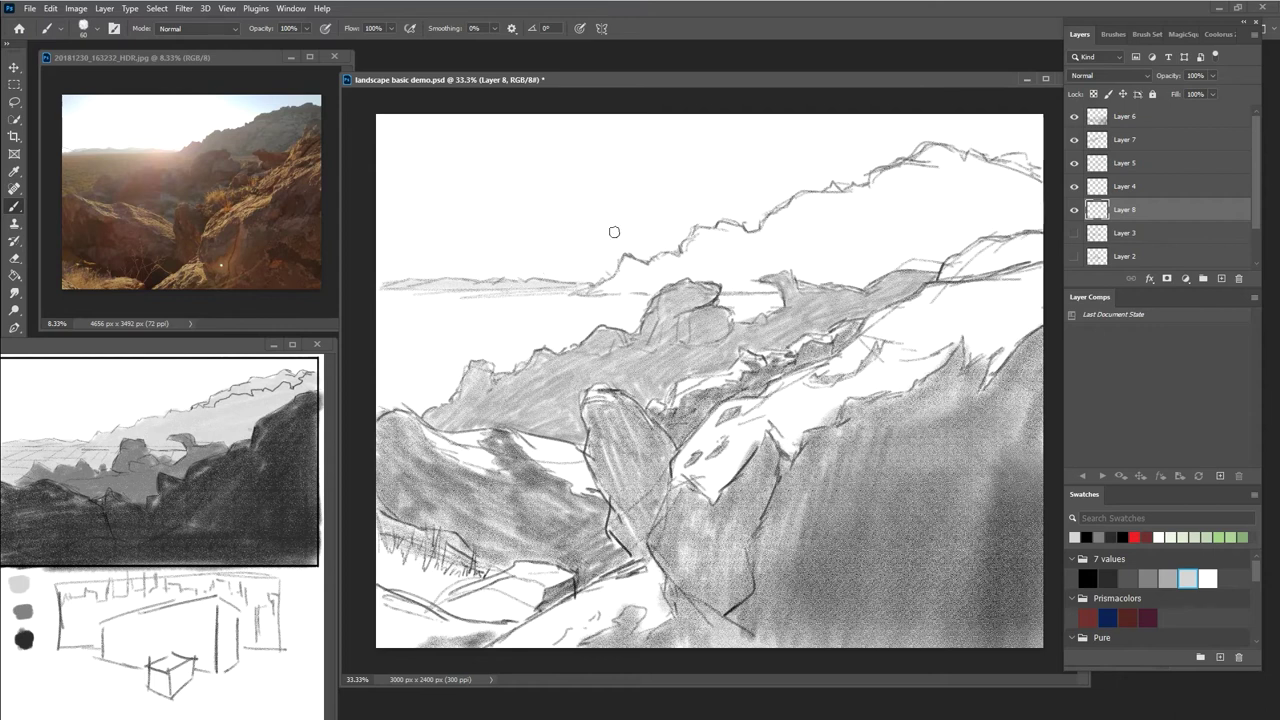
{"action": "left_click_drag", "start_coordinate": [619, 283], "coordinate": [638, 279]}
{"action": "left_click", "coordinate": [1170, 576]}
{"action": "left_click", "coordinate": [1187, 572]}
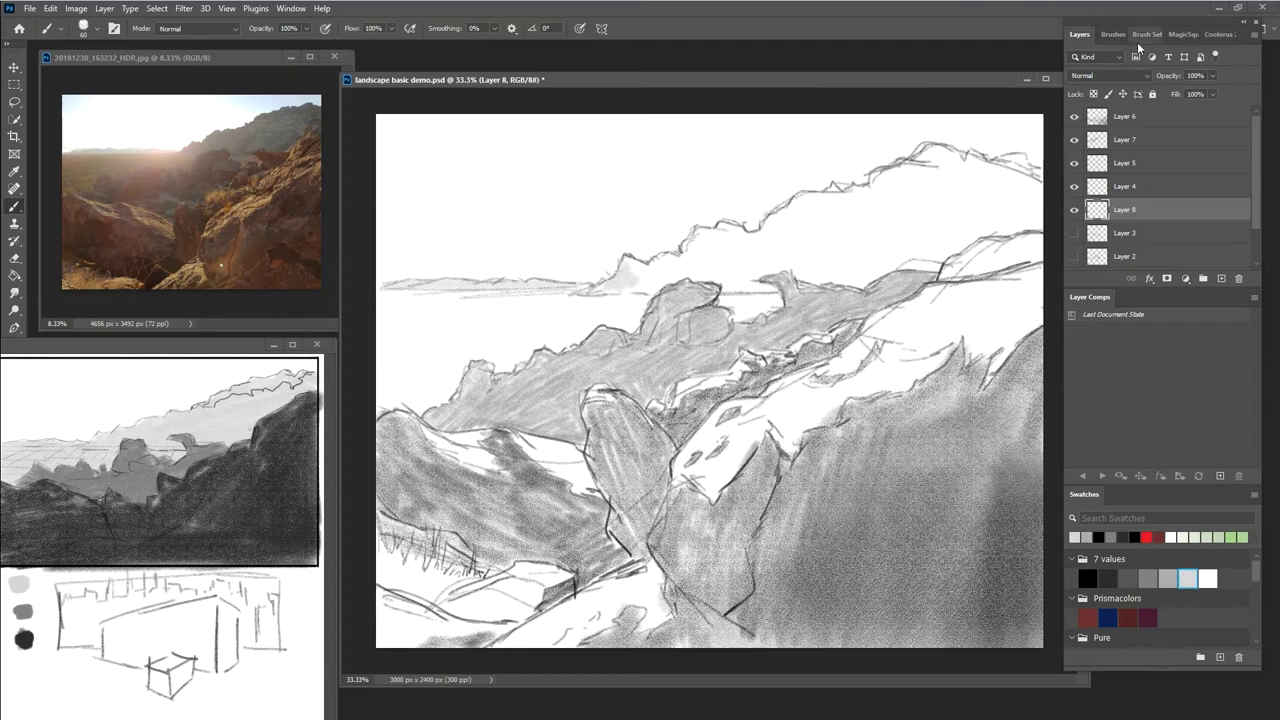
{"action": "left_click", "coordinate": [1218, 35]}
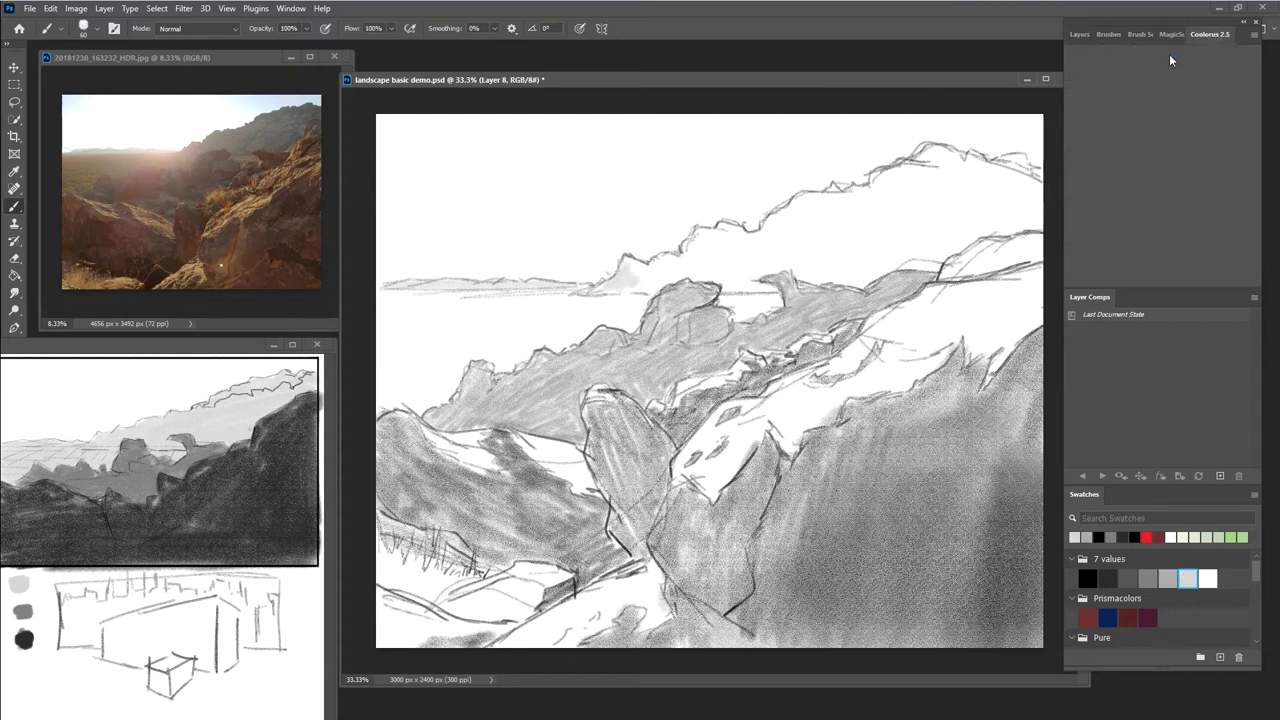
{"action": "left_click", "coordinate": [1173, 577]}
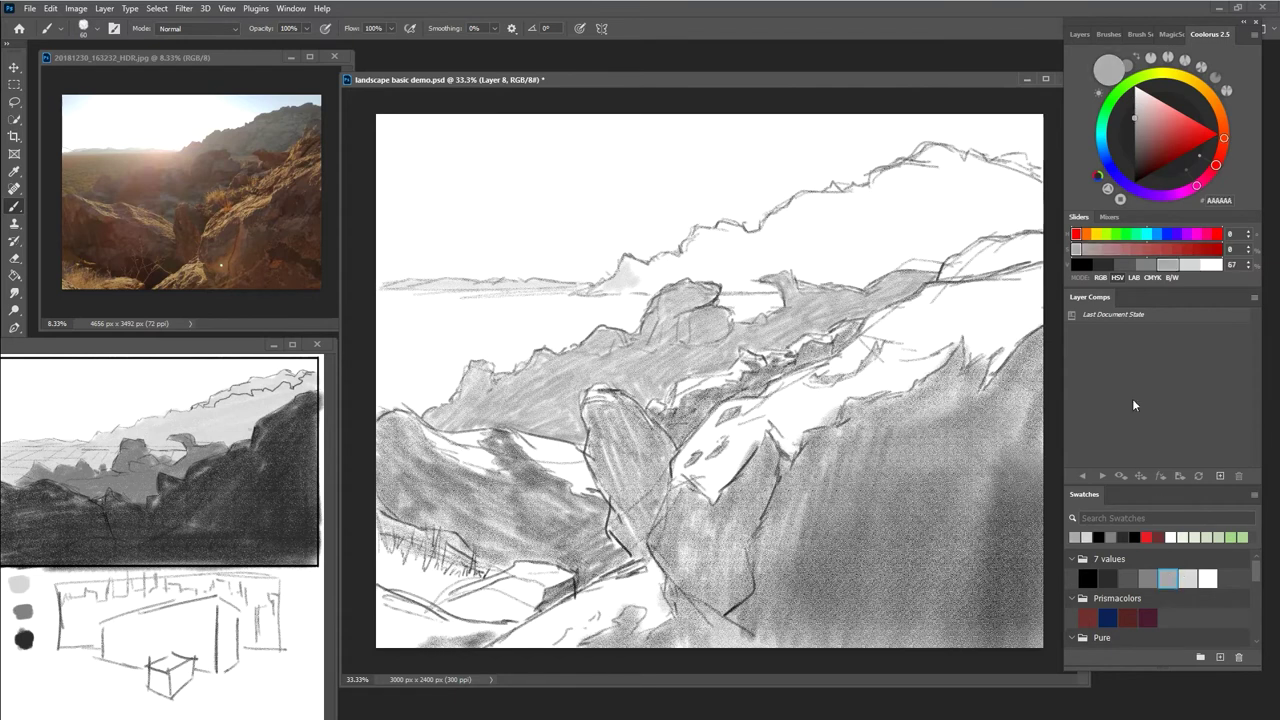
{"action": "left_click_drag", "start_coordinate": [1134, 118], "coordinate": [1134, 109]}
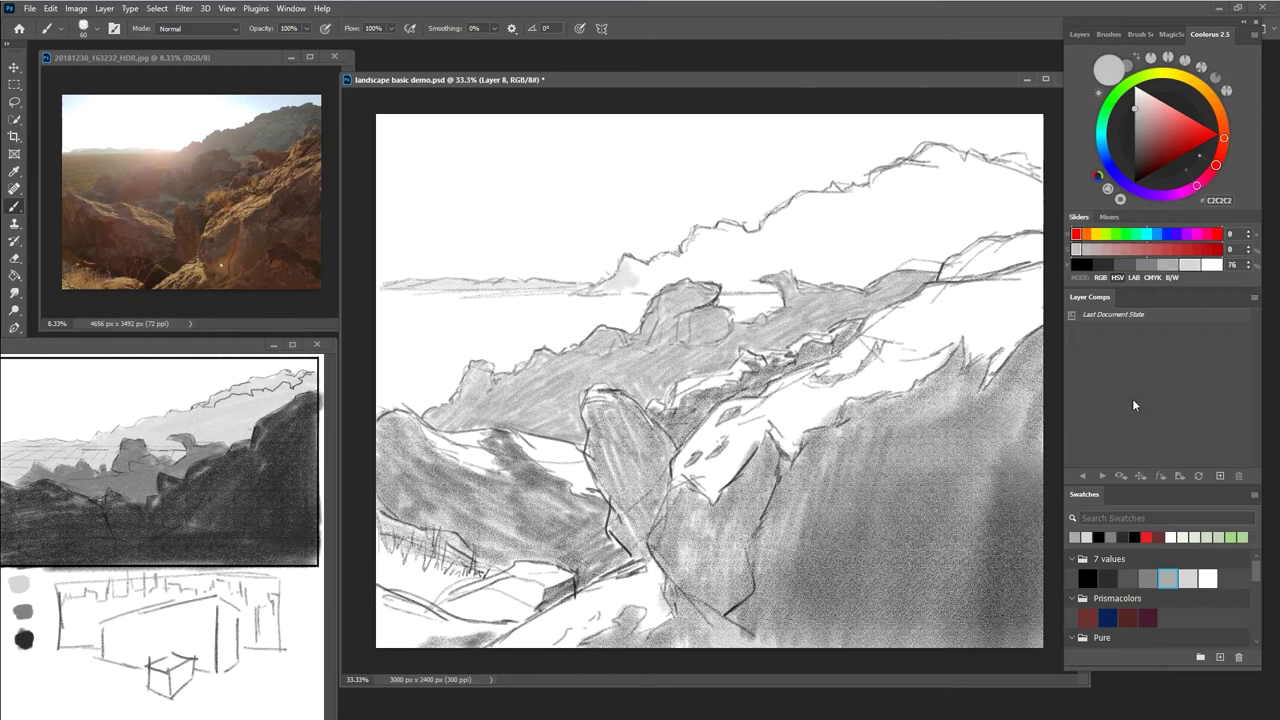
Fill the distant mountain with flat C2C2C2 shading from its low end up to the peak, using a size 60 brush
{"action": "mouse_move", "coordinate": [620, 276]}
{"action": "left_mouse_down"}
{"action": "mouse_move", "coordinate": [668, 288]}
{"action": "mouse_move", "coordinate": [700, 274]}
{"action": "mouse_move", "coordinate": [690, 281]}
{"action": "mouse_move", "coordinate": [706, 290]}
{"action": "mouse_move", "coordinate": [750, 292]}
{"action": "mouse_move", "coordinate": [809, 263]}
{"action": "mouse_move", "coordinate": [660, 277]}
{"action": "mouse_move", "coordinate": [700, 240]}
{"action": "mouse_move", "coordinate": [738, 229]}
{"action": "mouse_move", "coordinate": [830, 250]}
{"action": "mouse_move", "coordinate": [745, 274]}
{"action": "left_mouse_up"}
{"action": "mouse_move", "coordinate": [845, 250]}
{"action": "left_mouse_down"}
{"action": "mouse_move", "coordinate": [821, 272]}
{"action": "mouse_move", "coordinate": [886, 290]}
{"action": "left_mouse_up"}
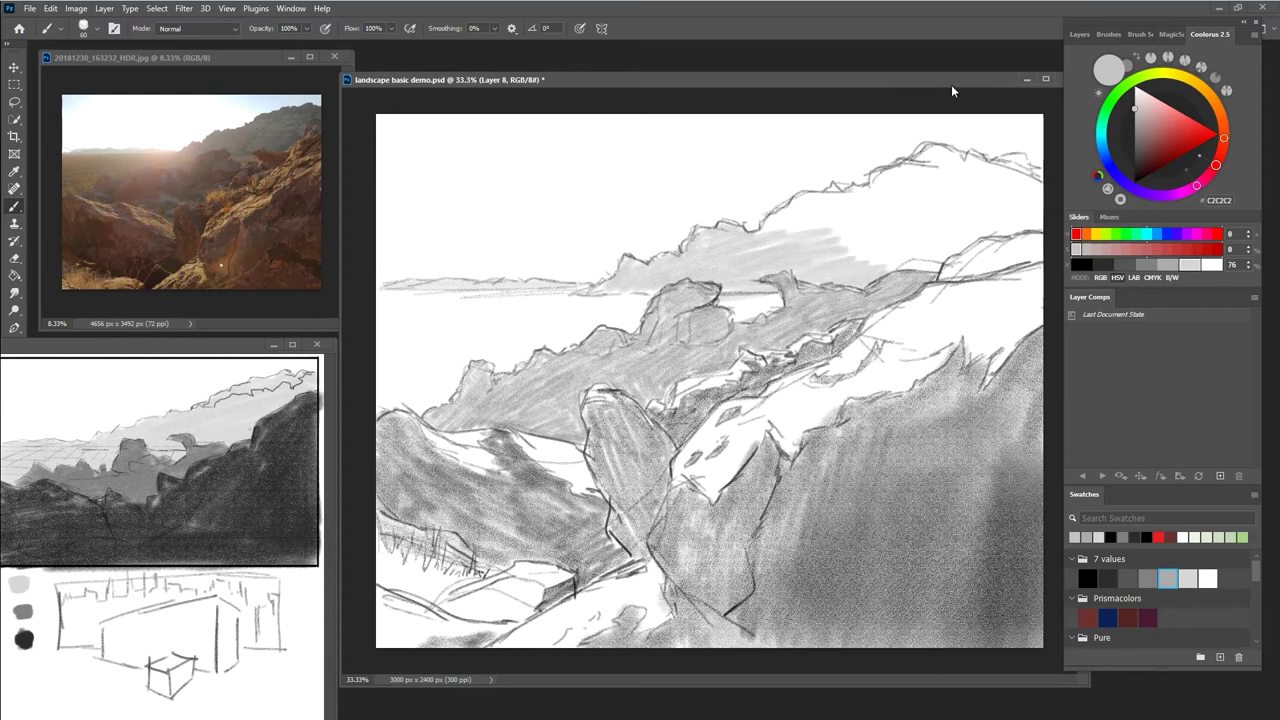
{"action": "mouse_move", "coordinate": [879, 259]}
{"action": "left_mouse_down"}
{"action": "mouse_move", "coordinate": [913, 243]}
{"action": "mouse_move", "coordinate": [896, 264]}
{"action": "mouse_move", "coordinate": [927, 265]}
{"action": "mouse_move", "coordinate": [956, 237]}
{"action": "mouse_move", "coordinate": [935, 263]}
{"action": "mouse_move", "coordinate": [986, 227]}
{"action": "mouse_move", "coordinate": [1040, 224]}
{"action": "mouse_move", "coordinate": [970, 227]}
{"action": "mouse_move", "coordinate": [938, 240]}
{"action": "mouse_move", "coordinate": [944, 253]}
{"action": "mouse_move", "coordinate": [882, 265]}
{"action": "mouse_move", "coordinate": [931, 241]}
{"action": "mouse_move", "coordinate": [782, 263]}
{"action": "mouse_move", "coordinate": [768, 251]}
{"action": "mouse_move", "coordinate": [813, 213]}
{"action": "mouse_move", "coordinate": [757, 229]}
{"action": "mouse_move", "coordinate": [795, 200]}
{"action": "mouse_move", "coordinate": [857, 194]}
{"action": "mouse_move", "coordinate": [827, 191]}
{"action": "mouse_move", "coordinate": [848, 199]}
{"action": "mouse_move", "coordinate": [818, 217]}
{"action": "mouse_move", "coordinate": [988, 190]}
{"action": "mouse_move", "coordinate": [1006, 195]}
{"action": "mouse_move", "coordinate": [961, 217]}
{"action": "mouse_move", "coordinate": [1039, 225]}
{"action": "mouse_move", "coordinate": [998, 201]}
{"action": "mouse_move", "coordinate": [1048, 183]}
{"action": "mouse_move", "coordinate": [1018, 163]}
{"action": "mouse_move", "coordinate": [985, 167]}
{"action": "mouse_move", "coordinate": [1011, 156]}
{"action": "mouse_move", "coordinate": [1019, 165]}
{"action": "mouse_move", "coordinate": [994, 167]}
{"action": "mouse_move", "coordinate": [1015, 181]}
{"action": "mouse_move", "coordinate": [964, 217]}
{"action": "mouse_move", "coordinate": [950, 182]}
{"action": "mouse_move", "coordinate": [961, 205]}
{"action": "mouse_move", "coordinate": [982, 172]}
{"action": "mouse_move", "coordinate": [971, 153]}
{"action": "mouse_move", "coordinate": [985, 165]}
{"action": "mouse_move", "coordinate": [935, 150]}
{"action": "mouse_move", "coordinate": [958, 162]}
{"action": "mouse_move", "coordinate": [905, 200]}
{"action": "mouse_move", "coordinate": [873, 177]}
{"action": "left_mouse_up"}
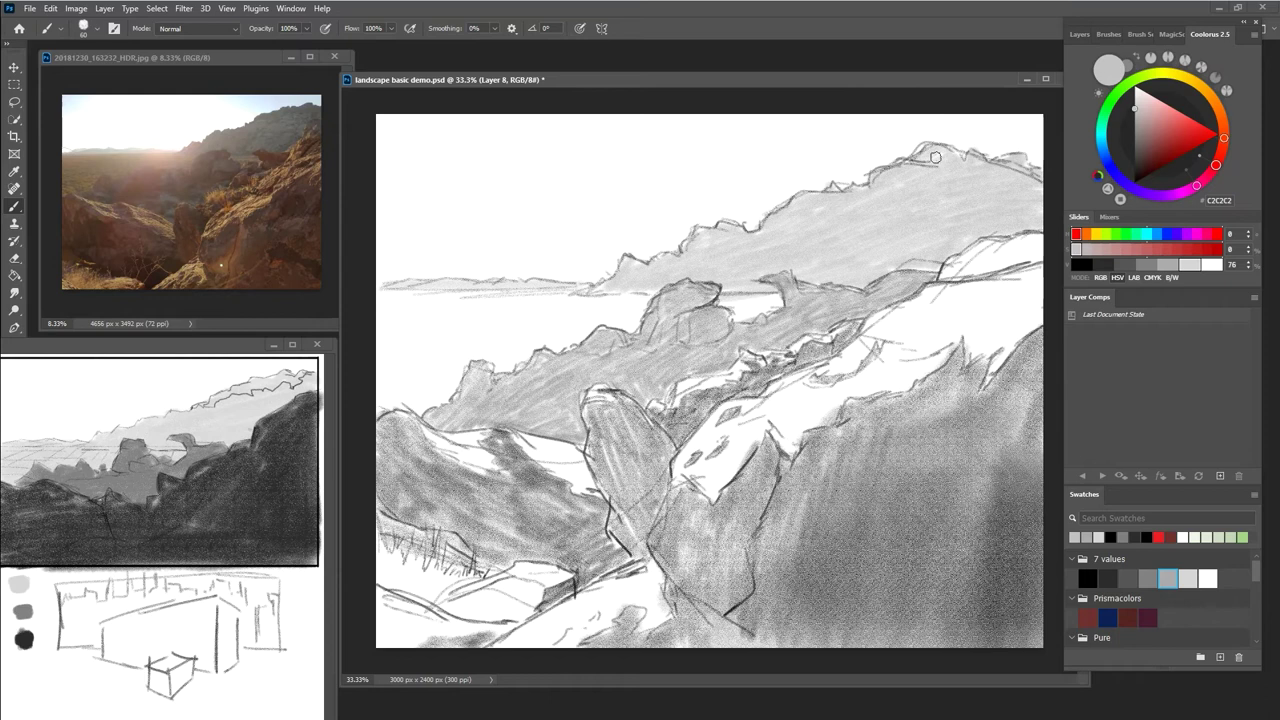
{"action": "mouse_move", "coordinate": [626, 290]}
{"action": "left_mouse_down"}
{"action": "mouse_move", "coordinate": [586, 293]}
{"action": "mouse_move", "coordinate": [640, 290]}
{"action": "mouse_move", "coordinate": [645, 276]}
{"action": "mouse_move", "coordinate": [625, 261]}
{"action": "left_mouse_up"}
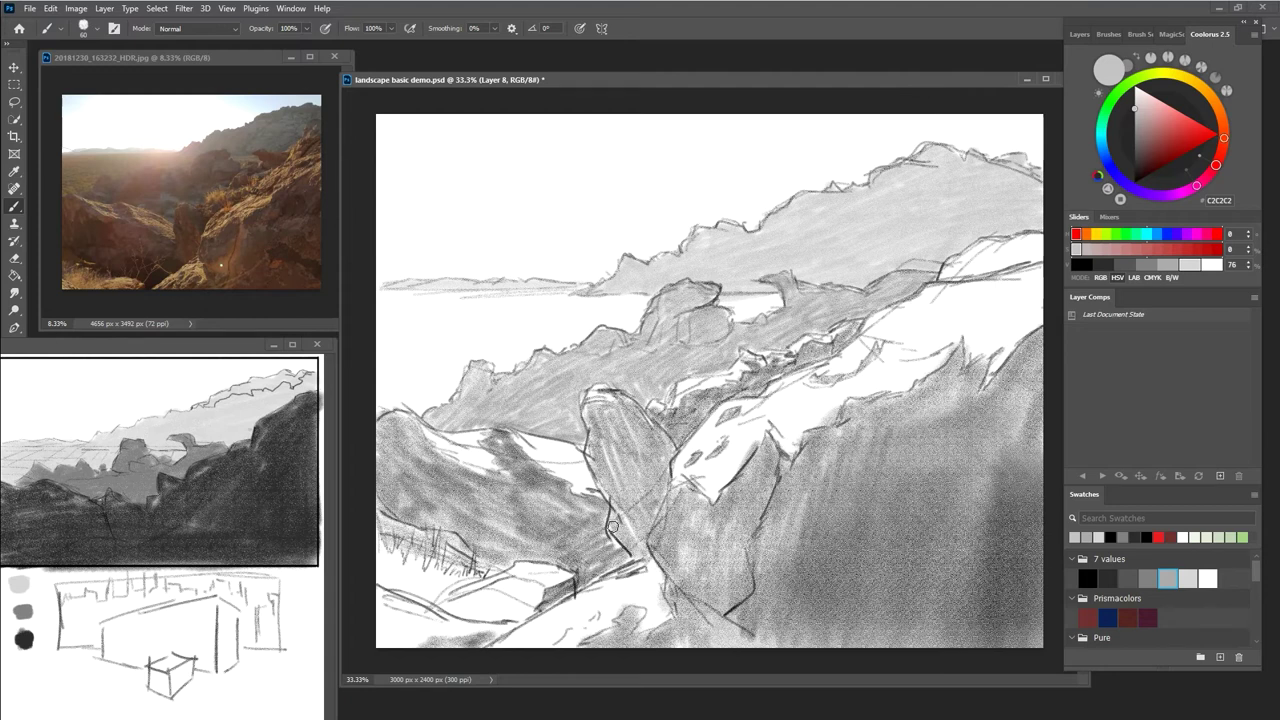
On Layer 6, rework the ragged lower tip of the sunlit slope in dark gray and white with a size 20 brush
{"action": "left_click", "coordinate": [1079, 34]}
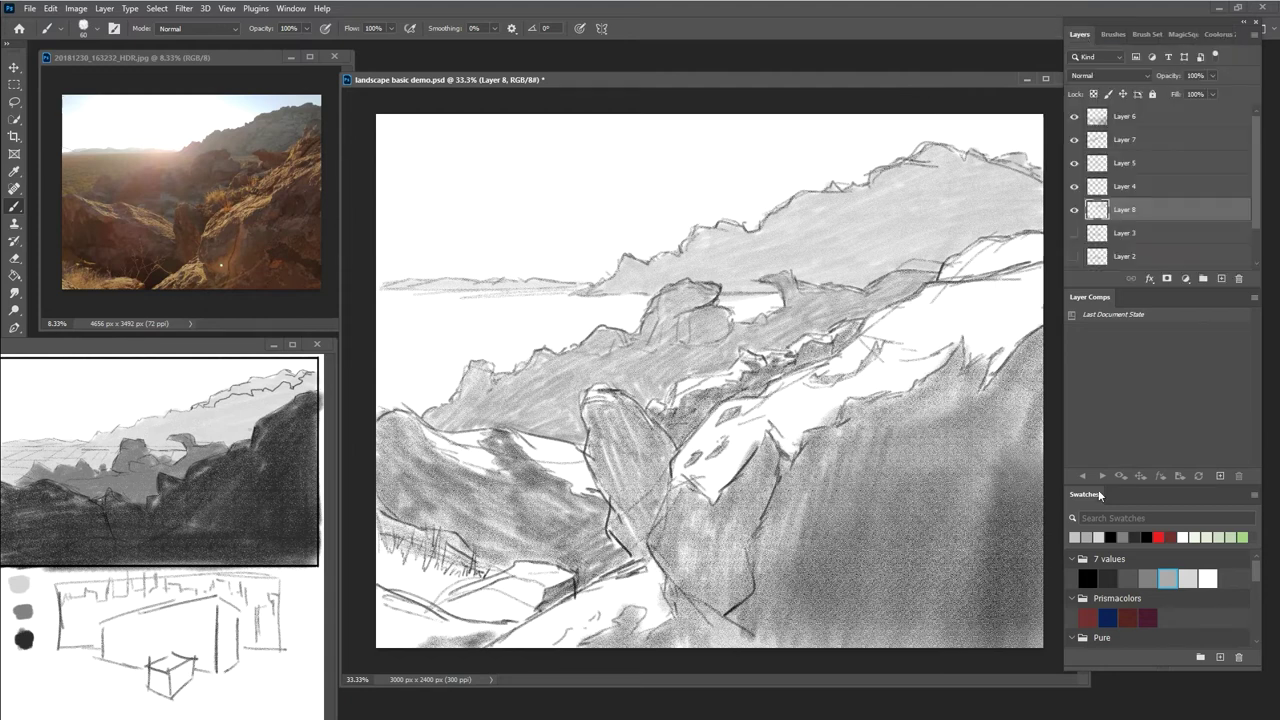
{"action": "left_click", "coordinate": [1104, 577]}
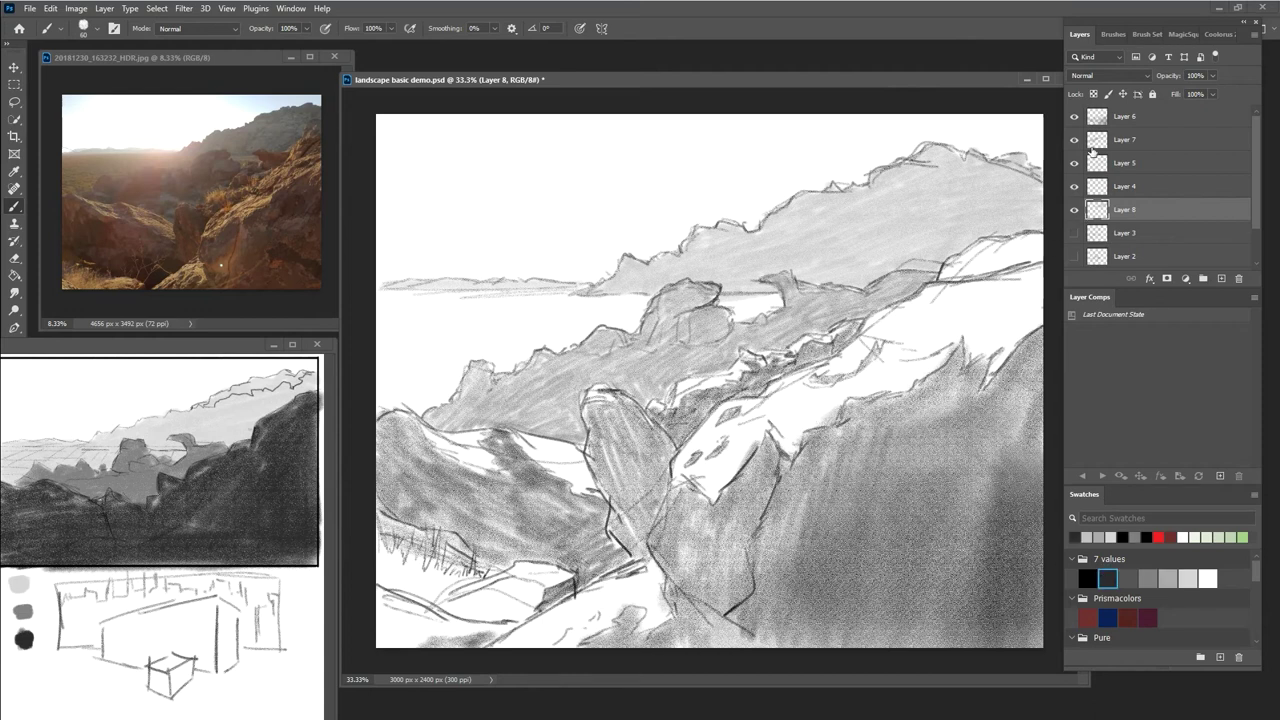
{"action": "left_click", "coordinate": [1108, 118]}
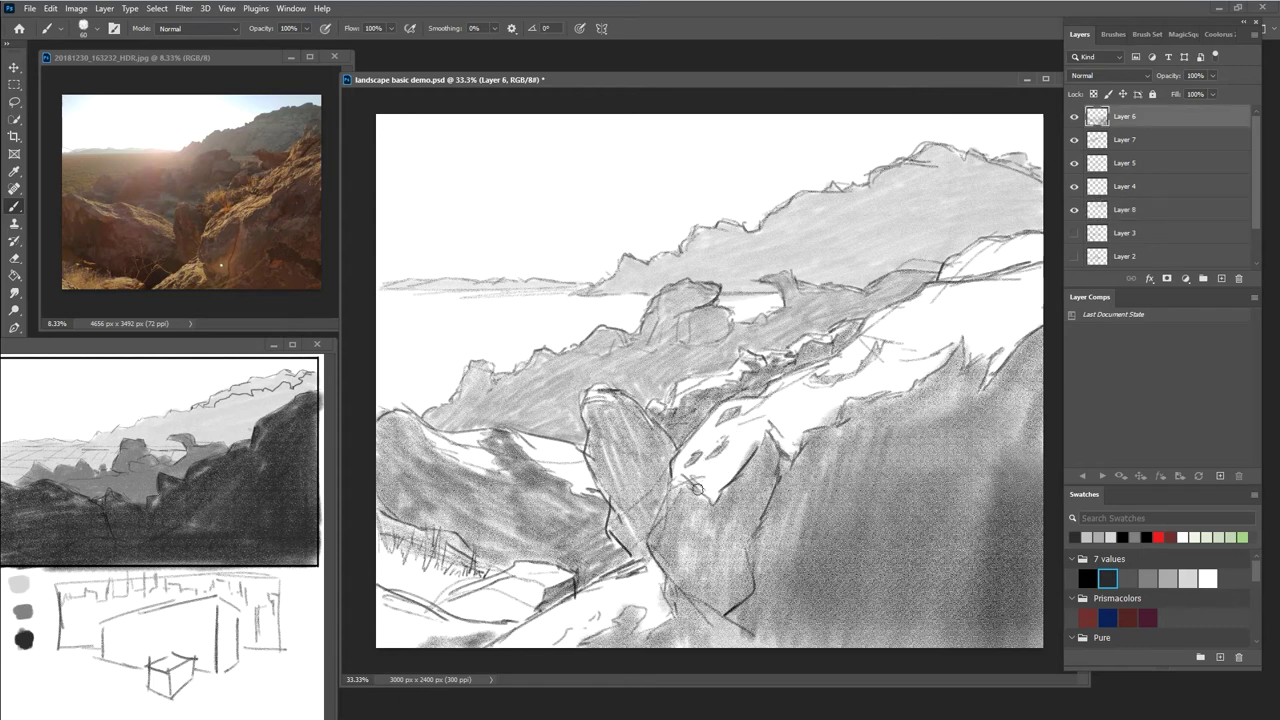
{"action": "key", "text": "bracketleft"}
{"action": "key", "text": "bracketleft"}
{"action": "left_click", "coordinate": [1090, 577]}
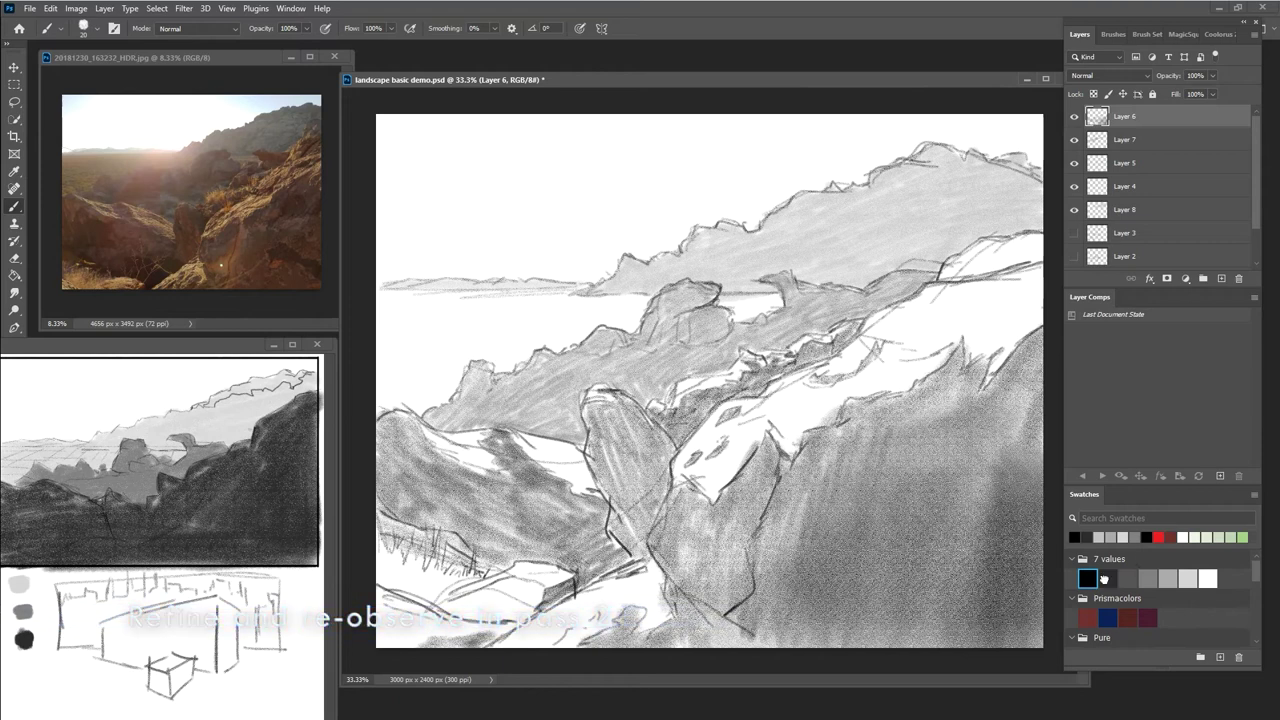
{"action": "left_click", "coordinate": [1106, 578]}
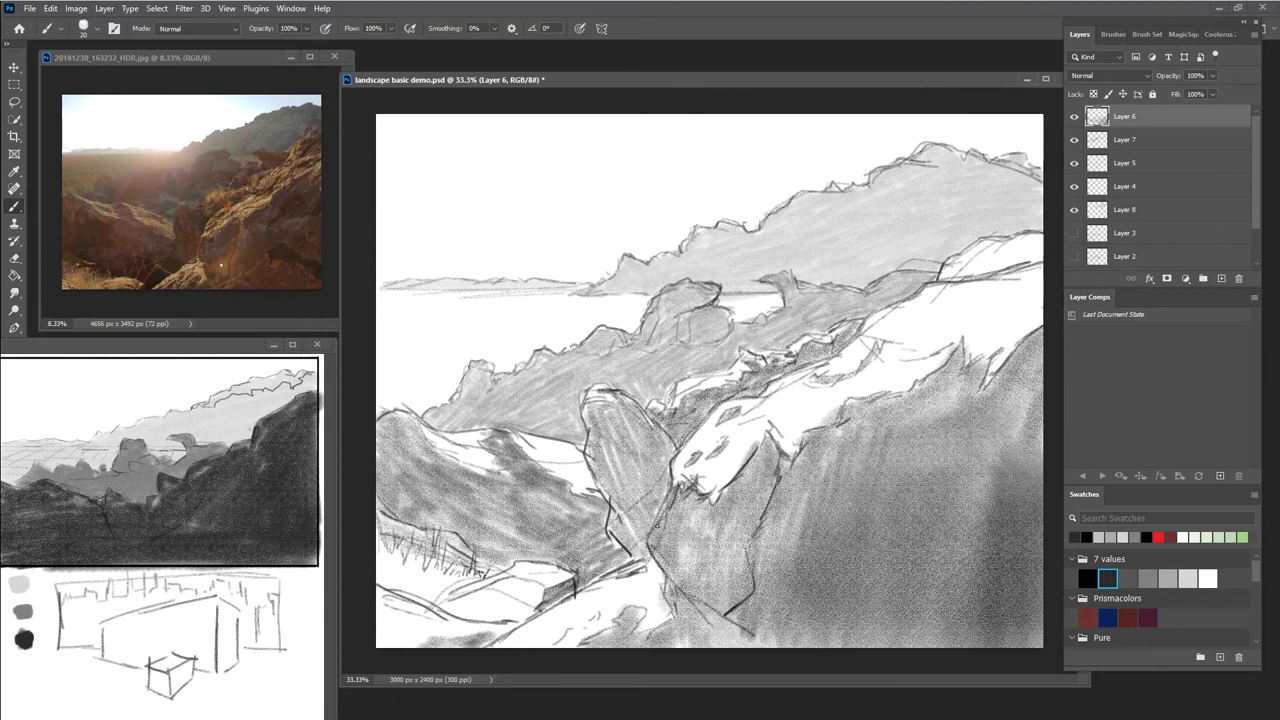
{"action": "left_click", "coordinate": [1206, 576]}
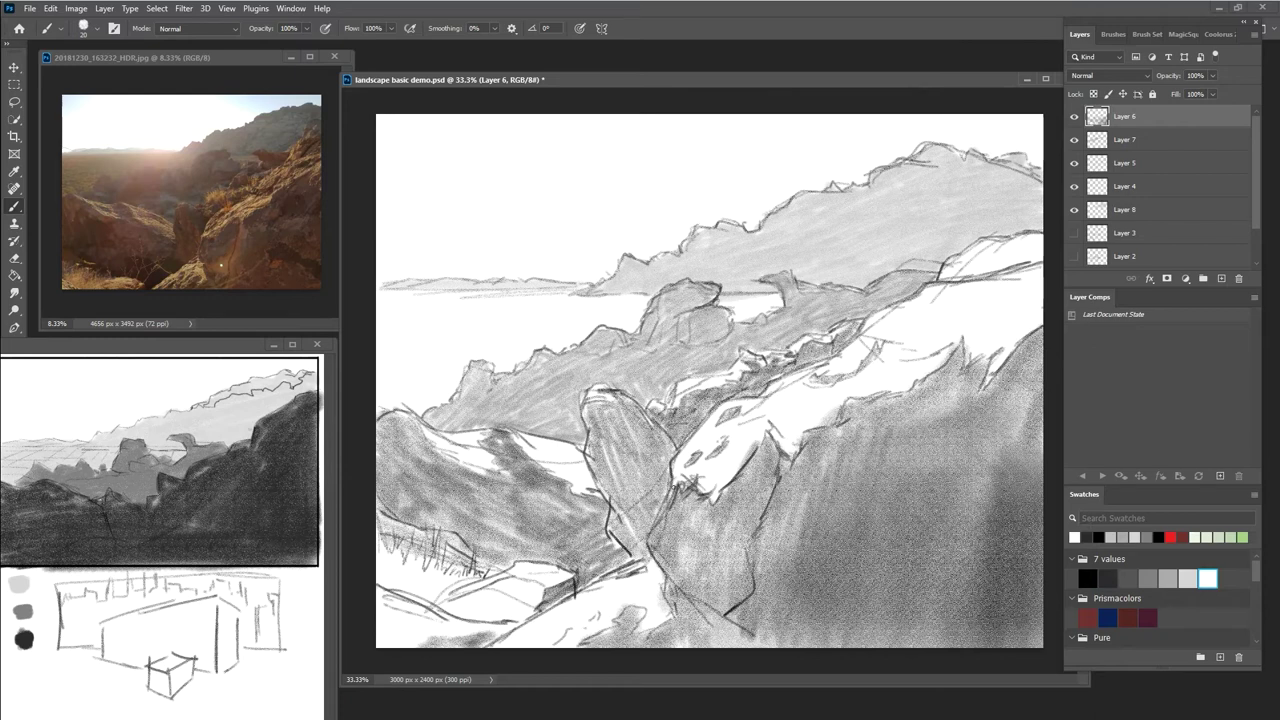
{"action": "left_click", "coordinate": [1108, 578]}
{"action": "left_click", "coordinate": [1205, 577]}
{"action": "left_click", "coordinate": [1108, 578]}
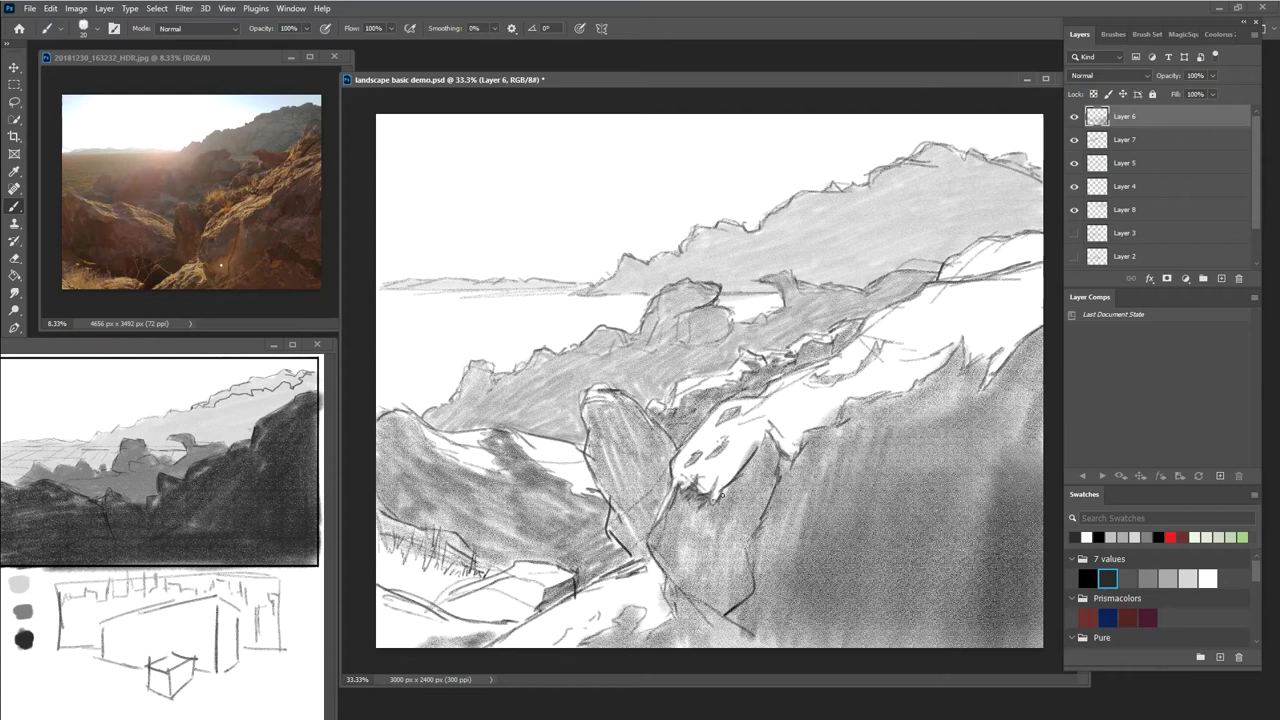
Draw short dark gray strokes beneath the sunlit slope's lower edge, from its tip past the shadow notch
{"action": "left_click_drag", "start_coordinate": [737, 469], "coordinate": [727, 482]}
{"action": "mouse_move", "coordinate": [758, 424]}
{"action": "left_mouse_down"}
{"action": "mouse_move", "coordinate": [752, 446]}
{"action": "mouse_move", "coordinate": [770, 424]}
{"action": "mouse_move", "coordinate": [779, 455]}
{"action": "mouse_move", "coordinate": [772, 447]}
{"action": "left_mouse_up"}
{"action": "mouse_move", "coordinate": [770, 424]}
{"action": "left_mouse_down"}
{"action": "mouse_move", "coordinate": [779, 446]}
{"action": "mouse_move", "coordinate": [737, 495]}
{"action": "left_mouse_up"}
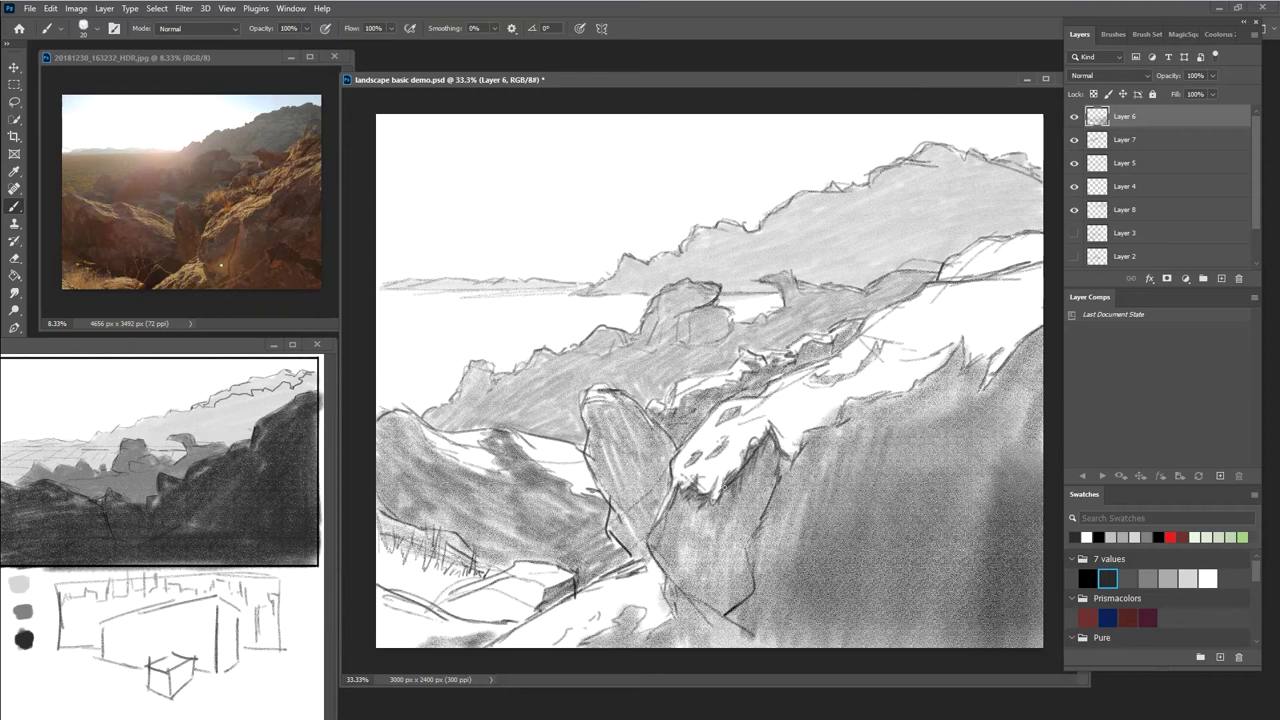
{"action": "left_click_drag", "start_coordinate": [711, 502], "coordinate": [706, 524]}
{"action": "mouse_move", "coordinate": [778, 429]}
{"action": "left_mouse_down"}
{"action": "mouse_move", "coordinate": [787, 470]}
{"action": "mouse_move", "coordinate": [803, 470]}
{"action": "mouse_move", "coordinate": [806, 452]}
{"action": "mouse_move", "coordinate": [810, 467]}
{"action": "mouse_move", "coordinate": [804, 449]}
{"action": "left_mouse_up"}
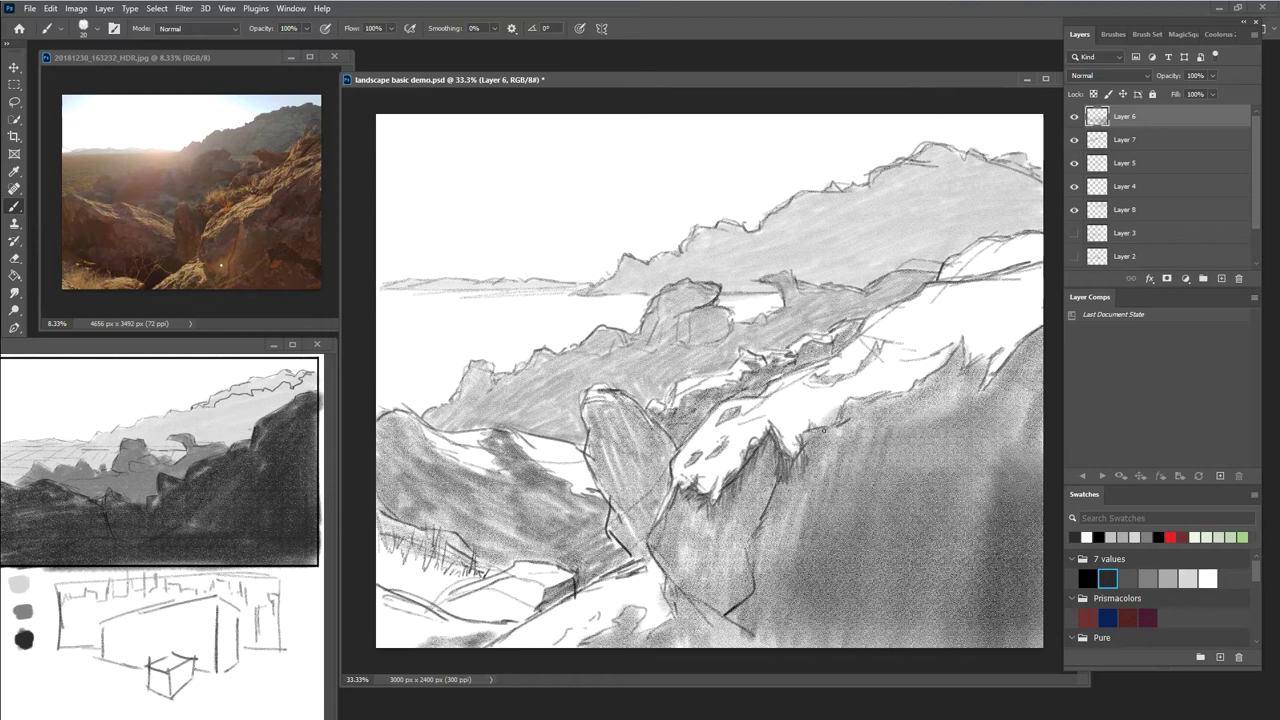
{"action": "left_click_drag", "start_coordinate": [827, 426], "coordinate": [831, 419]}
Mark small dark pits on the middle of the sunlit slope and roughen the shadow edge below it
{"action": "left_click", "coordinate": [1207, 577]}
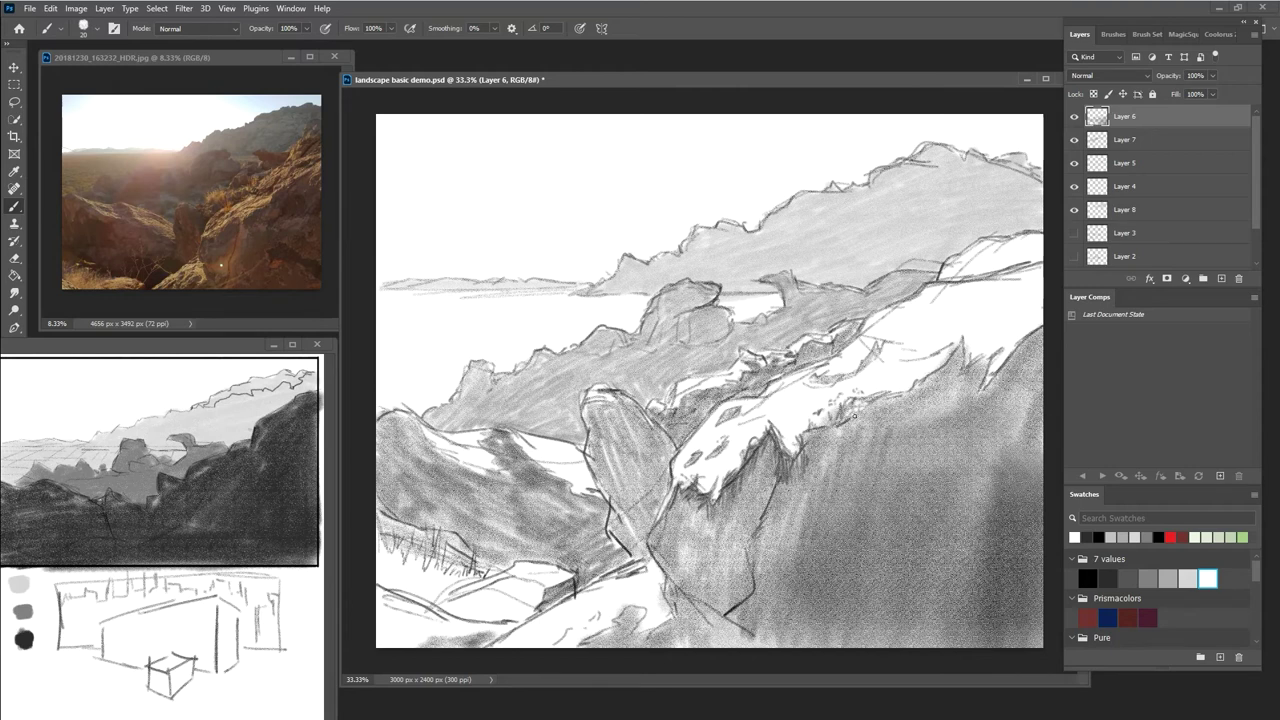
{"action": "left_click", "coordinate": [1107, 578]}
{"action": "left_click_drag", "start_coordinate": [870, 394], "coordinate": [893, 391]}
{"action": "left_click_drag", "start_coordinate": [885, 383], "coordinate": [884, 381]}
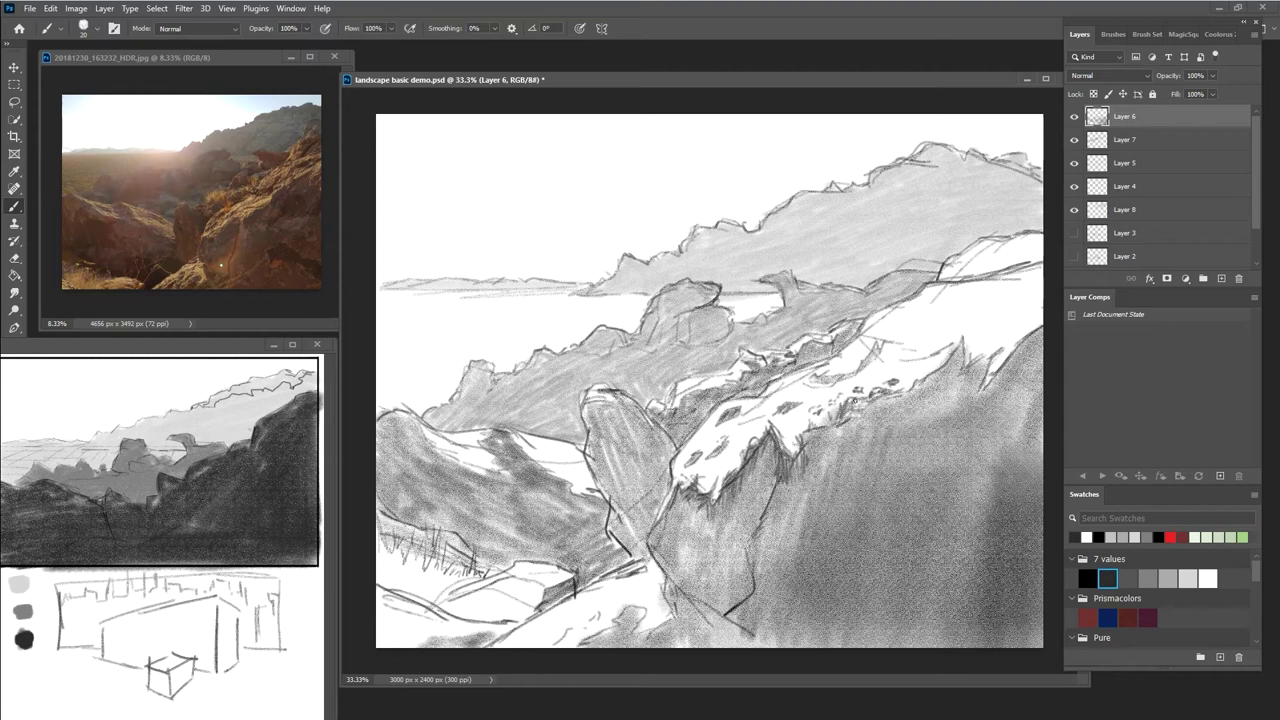
{"action": "mouse_move", "coordinate": [832, 421]}
{"action": "left_mouse_down"}
{"action": "mouse_move", "coordinate": [831, 407]}
{"action": "mouse_move", "coordinate": [812, 434]}
{"action": "left_mouse_up"}
{"action": "mouse_move", "coordinate": [893, 396]}
{"action": "left_mouse_down"}
{"action": "mouse_move", "coordinate": [918, 381]}
{"action": "mouse_move", "coordinate": [864, 414]}
{"action": "mouse_move", "coordinate": [884, 420]}
{"action": "left_mouse_up"}
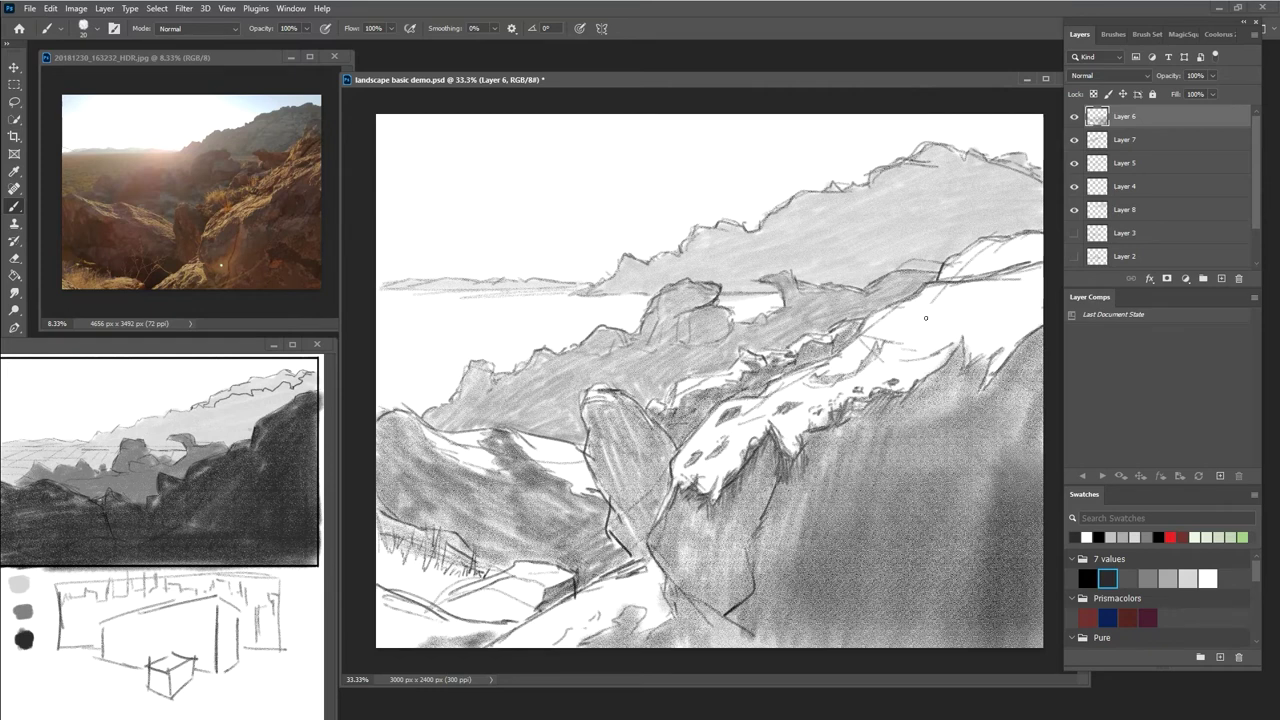
Add dark crevices to the upper sunlit slope and carry the jagged shadow strokes to the right edge of the drawing
{"action": "mouse_move", "coordinate": [918, 373]}
{"action": "left_mouse_down"}
{"action": "mouse_move", "coordinate": [913, 389]}
{"action": "mouse_move", "coordinate": [930, 374]}
{"action": "left_mouse_up"}
{"action": "left_click_drag", "start_coordinate": [956, 340], "coordinate": [963, 352]}
{"action": "mouse_move", "coordinate": [871, 364]}
{"action": "left_mouse_down"}
{"action": "mouse_move", "coordinate": [815, 378]}
{"action": "mouse_move", "coordinate": [852, 372]}
{"action": "mouse_move", "coordinate": [876, 348]}
{"action": "mouse_move", "coordinate": [866, 360]}
{"action": "left_mouse_up"}
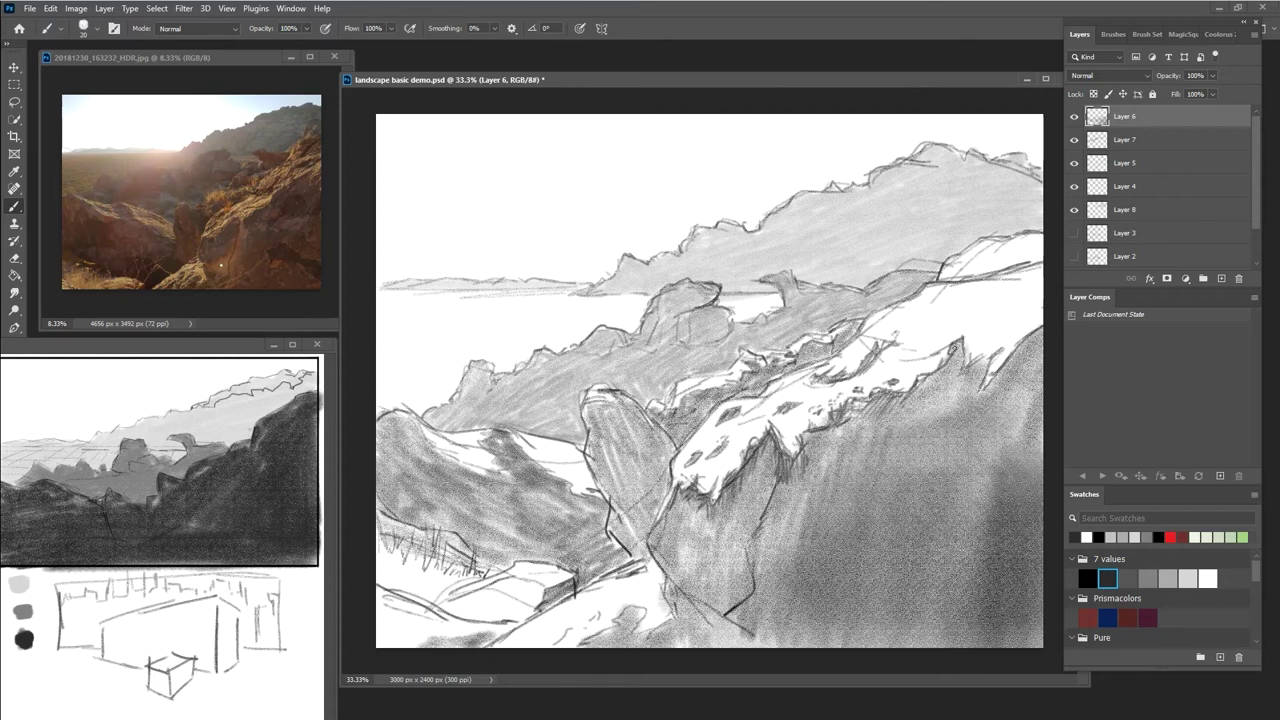
{"action": "mouse_move", "coordinate": [943, 319]}
{"action": "left_mouse_down"}
{"action": "mouse_move", "coordinate": [927, 335]}
{"action": "mouse_move", "coordinate": [970, 302]}
{"action": "mouse_move", "coordinate": [1004, 301]}
{"action": "mouse_move", "coordinate": [956, 308]}
{"action": "mouse_move", "coordinate": [940, 320]}
{"action": "mouse_move", "coordinate": [1012, 308]}
{"action": "mouse_move", "coordinate": [1046, 284]}
{"action": "left_mouse_up"}
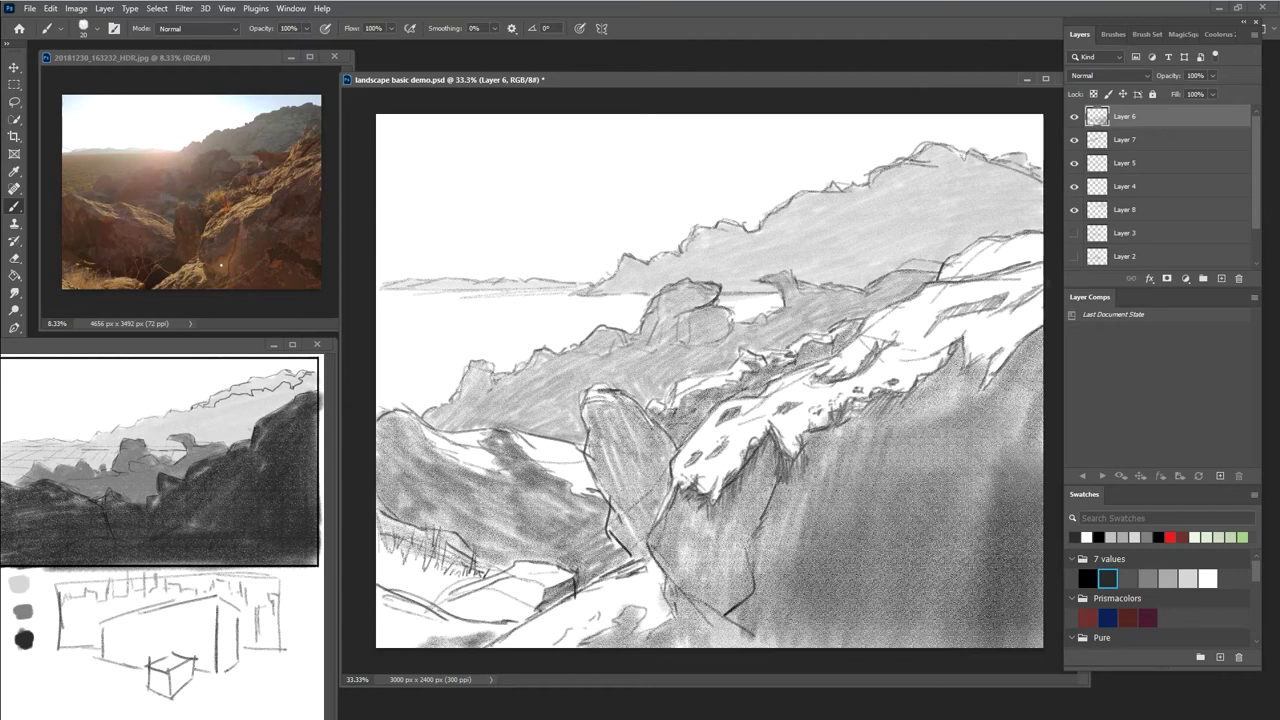
{"action": "left_click_drag", "start_coordinate": [963, 341], "coordinate": [955, 372]}
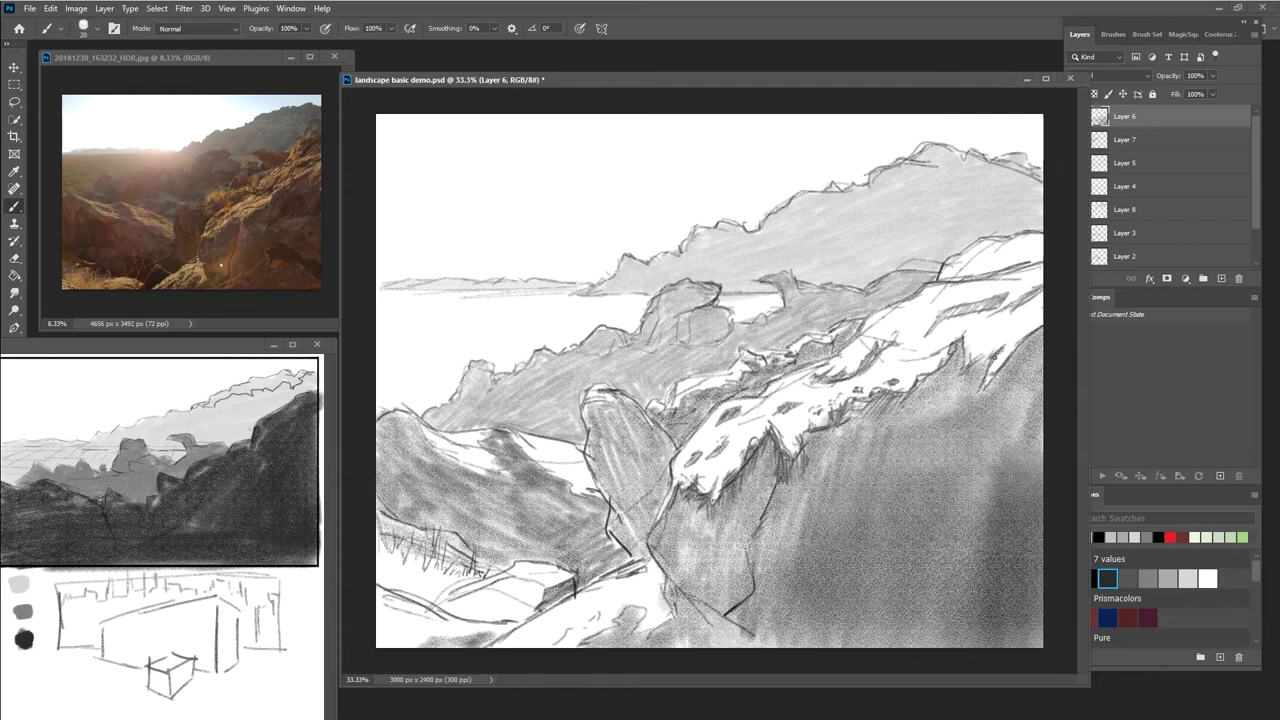
{"action": "mouse_move", "coordinate": [968, 346]}
{"action": "left_mouse_down"}
{"action": "mouse_move", "coordinate": [996, 324]}
{"action": "mouse_move", "coordinate": [958, 362]}
{"action": "mouse_move", "coordinate": [985, 340]}
{"action": "mouse_move", "coordinate": [970, 369]}
{"action": "mouse_move", "coordinate": [999, 344]}
{"action": "mouse_move", "coordinate": [984, 357]}
{"action": "mouse_move", "coordinate": [987, 383]}
{"action": "mouse_move", "coordinate": [1004, 364]}
{"action": "mouse_move", "coordinate": [993, 386]}
{"action": "mouse_move", "coordinate": [1036, 336]}
{"action": "left_mouse_up"}
{"action": "left_click_drag", "start_coordinate": [1020, 384], "coordinate": [1038, 352]}
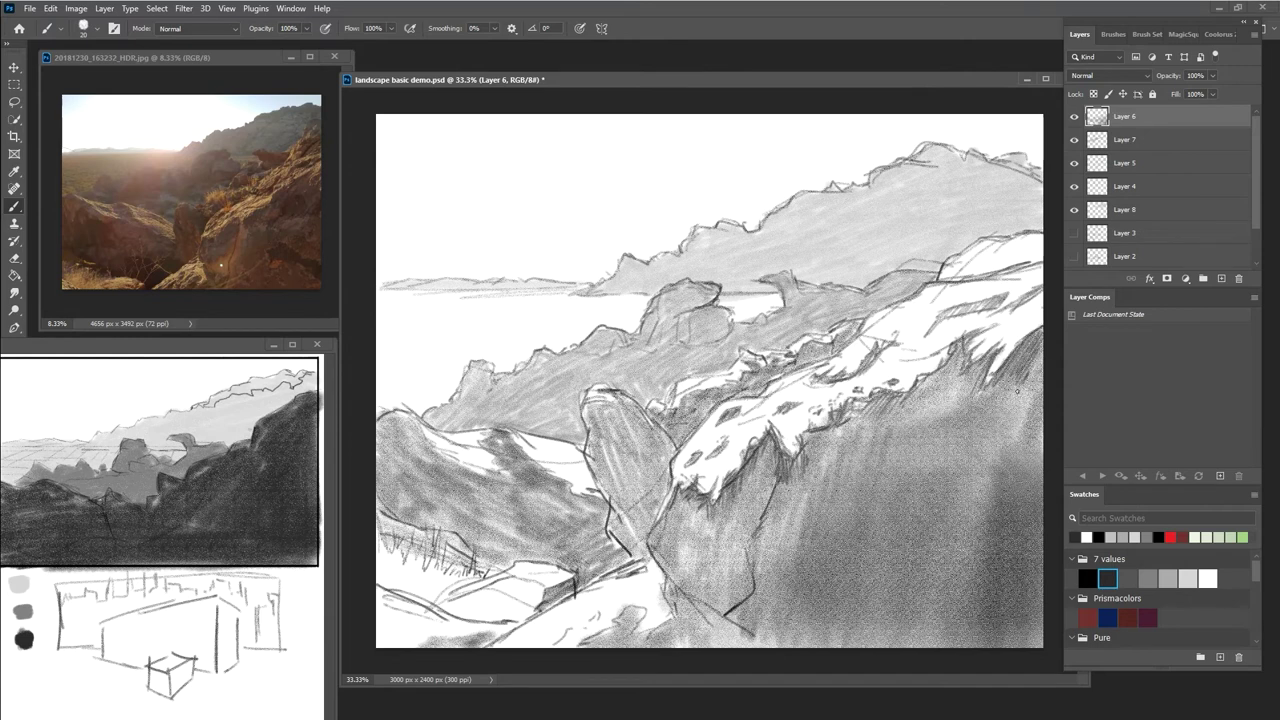
Darken the far right part of the foreground side plane in dark gray with progressively larger brush strokes
{"action": "key", "text": "bracketright"}
{"action": "key", "text": "bracketright"}
{"action": "key", "text": "bracketright"}
{"action": "key", "text": "bracketright"}
{"action": "key", "text": "bracketright"}
{"action": "key", "text": "bracketright"}
{"action": "key", "text": "bracketright"}
{"action": "key", "text": "bracketright"}
{"action": "mouse_move", "coordinate": [1026, 366]}
{"action": "left_mouse_down"}
{"action": "mouse_move", "coordinate": [975, 424]}
{"action": "mouse_move", "coordinate": [1002, 434]}
{"action": "mouse_move", "coordinate": [990, 382]}
{"action": "left_mouse_up"}
{"action": "left_click_drag", "start_coordinate": [944, 420], "coordinate": [984, 358]}
{"action": "mouse_move", "coordinate": [940, 444]}
{"action": "left_mouse_down"}
{"action": "mouse_move", "coordinate": [980, 388]}
{"action": "mouse_move", "coordinate": [993, 440]}
{"action": "left_mouse_up"}
{"action": "mouse_move", "coordinate": [1034, 384]}
{"action": "left_mouse_down"}
{"action": "mouse_move", "coordinate": [1023, 449]}
{"action": "mouse_move", "coordinate": [982, 446]}
{"action": "mouse_move", "coordinate": [928, 512]}
{"action": "left_mouse_up"}
{"action": "key", "text": "bracketright"}
{"action": "key", "text": "bracketright"}
{"action": "key", "text": "bracketright"}
{"action": "key", "text": "bracketright"}
{"action": "key", "text": "bracketright"}
{"action": "key", "text": "bracketright"}
{"action": "key", "text": "bracketright"}
{"action": "key", "text": "bracketright"}
{"action": "key", "text": "bracketright"}
{"action": "key", "text": "bracketright"}
{"action": "mouse_move", "coordinate": [972, 465]}
{"action": "left_mouse_down"}
{"action": "mouse_move", "coordinate": [1021, 465]}
{"action": "mouse_move", "coordinate": [1036, 415]}
{"action": "mouse_move", "coordinate": [1031, 600]}
{"action": "mouse_move", "coordinate": [986, 620]}
{"action": "mouse_move", "coordinate": [898, 615]}
{"action": "mouse_move", "coordinate": [921, 500]}
{"action": "mouse_move", "coordinate": [898, 495]}
{"action": "mouse_move", "coordinate": [926, 460]}
{"action": "mouse_move", "coordinate": [908, 457]}
{"action": "mouse_move", "coordinate": [925, 425]}
{"action": "left_mouse_up"}
Reduce the brush to size 90 and darken the side plane just beneath the sunlit slope's jagged edge
{"action": "key", "text": "bracketleft"}
{"action": "key", "text": "bracketleft"}
{"action": "key", "text": "bracketleft"}
{"action": "key", "text": "bracketleft"}
{"action": "key", "text": "bracketleft"}
{"action": "key", "text": "bracketleft"}
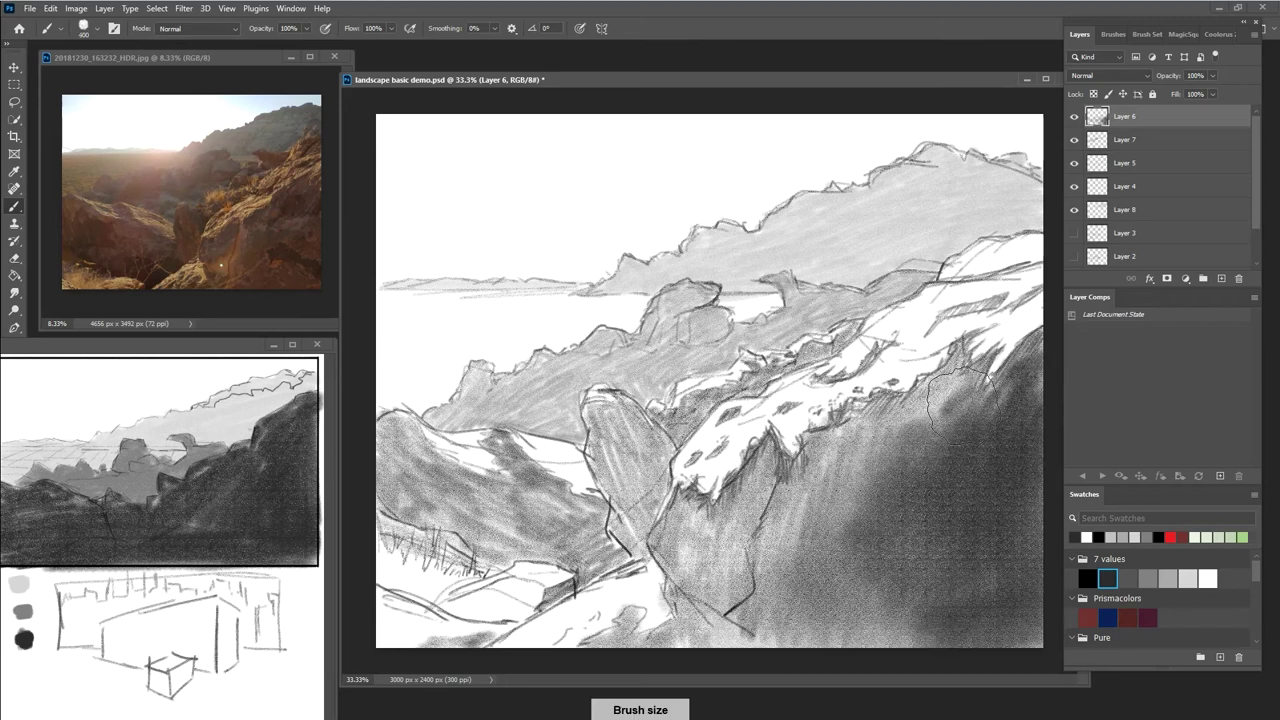
{"action": "key", "text": "bracketleft"}
{"action": "key", "text": "bracketleft"}
{"action": "key", "text": "bracketleft"}
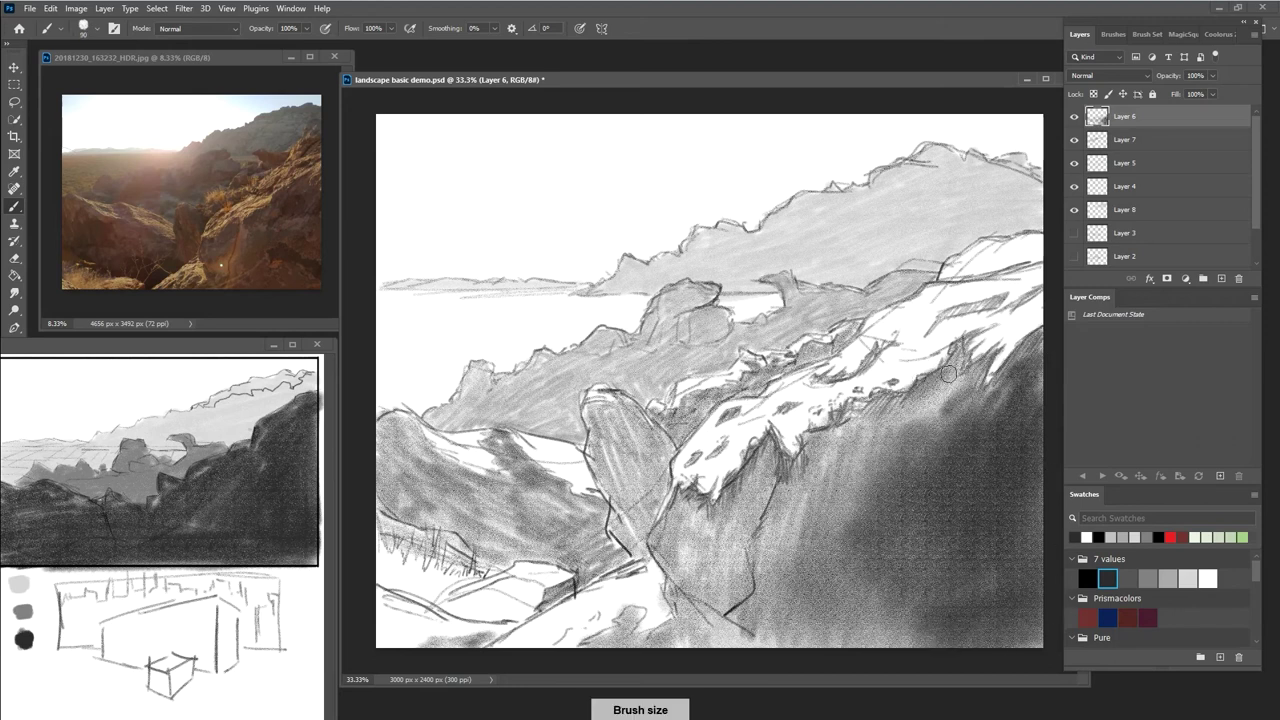
{"action": "mouse_move", "coordinate": [960, 378]}
{"action": "left_mouse_down"}
{"action": "mouse_move", "coordinate": [975, 410]}
{"action": "mouse_move", "coordinate": [956, 381]}
{"action": "mouse_move", "coordinate": [860, 438]}
{"action": "mouse_move", "coordinate": [856, 416]}
{"action": "mouse_move", "coordinate": [823, 451]}
{"action": "mouse_move", "coordinate": [840, 464]}
{"action": "mouse_move", "coordinate": [832, 492]}
{"action": "mouse_move", "coordinate": [869, 474]}
{"action": "mouse_move", "coordinate": [951, 380]}
{"action": "mouse_move", "coordinate": [944, 392]}
{"action": "mouse_move", "coordinate": [960, 388]}
{"action": "mouse_move", "coordinate": [934, 435]}
{"action": "mouse_move", "coordinate": [917, 428]}
{"action": "mouse_move", "coordinate": [996, 400]}
{"action": "left_mouse_up"}
{"action": "key", "text": "bracketright"}
{"action": "mouse_move", "coordinate": [872, 440]}
{"action": "left_mouse_down"}
{"action": "mouse_move", "coordinate": [819, 512]}
{"action": "mouse_move", "coordinate": [795, 514]}
{"action": "left_mouse_up"}
Darken the middle and lower parts of the right foreground side plane, enlarging the brush to size 300
{"action": "key", "text": "bracketright"}
{"action": "key", "text": "bracketright"}
{"action": "key", "text": "bracketright"}
{"action": "key", "text": "bracketright"}
{"action": "left_click_drag", "start_coordinate": [846, 448], "coordinate": [778, 592]}
{"action": "key", "text": "bracketright"}
{"action": "key", "text": "bracketright"}
{"action": "mouse_move", "coordinate": [835, 512]}
{"action": "left_mouse_down"}
{"action": "mouse_move", "coordinate": [856, 610]}
{"action": "mouse_move", "coordinate": [928, 634]}
{"action": "left_mouse_up"}
{"action": "mouse_move", "coordinate": [928, 634]}
{"action": "left_mouse_down"}
{"action": "mouse_move", "coordinate": [836, 630]}
{"action": "mouse_move", "coordinate": [775, 608]}
{"action": "mouse_move", "coordinate": [745, 565]}
{"action": "mouse_move", "coordinate": [715, 630]}
{"action": "mouse_move", "coordinate": [753, 568]}
{"action": "mouse_move", "coordinate": [820, 640]}
{"action": "mouse_move", "coordinate": [800, 480]}
{"action": "mouse_move", "coordinate": [760, 470]}
{"action": "mouse_move", "coordinate": [720, 528]}
{"action": "mouse_move", "coordinate": [695, 520]}
{"action": "mouse_move", "coordinate": [675, 535]}
{"action": "mouse_move", "coordinate": [675, 560]}
{"action": "mouse_move", "coordinate": [675, 541]}
{"action": "mouse_move", "coordinate": [706, 585]}
{"action": "mouse_move", "coordinate": [722, 544]}
{"action": "mouse_move", "coordinate": [691, 562]}
{"action": "mouse_move", "coordinate": [743, 611]}
{"action": "left_mouse_up"}
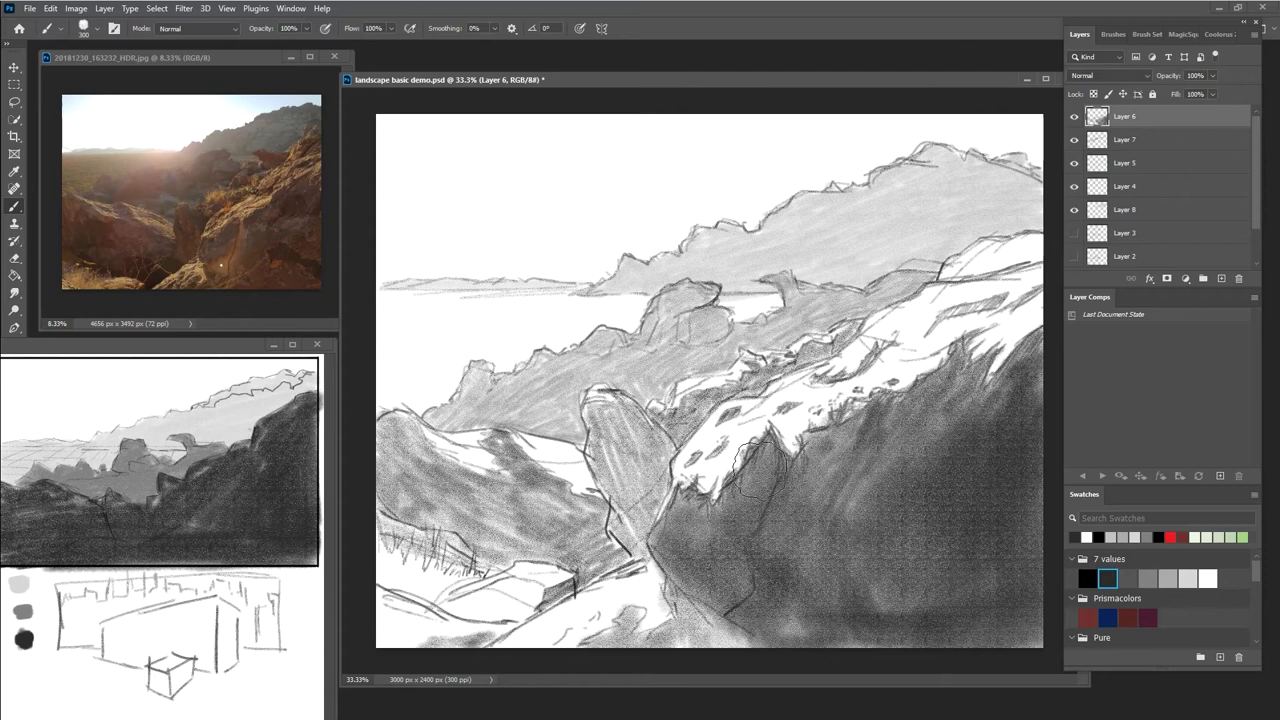
Reduce the brush to size 100 and even out the lighter patches in the right foreground side plane
{"action": "key", "text": "bracketleft"}
{"action": "key", "text": "bracketleft"}
{"action": "key", "text": "bracketleft"}
{"action": "key", "text": "bracketleft"}
{"action": "key", "text": "bracketleft"}
{"action": "key", "text": "bracketleft"}
{"action": "key", "text": "bracketleft"}
{"action": "key", "text": "bracketleft"}
{"action": "mouse_move", "coordinate": [860, 485]}
{"action": "left_mouse_down"}
{"action": "mouse_move", "coordinate": [855, 512]}
{"action": "mouse_move", "coordinate": [862, 428]}
{"action": "left_mouse_up"}
{"action": "left_click_drag", "start_coordinate": [876, 600], "coordinate": [940, 564]}
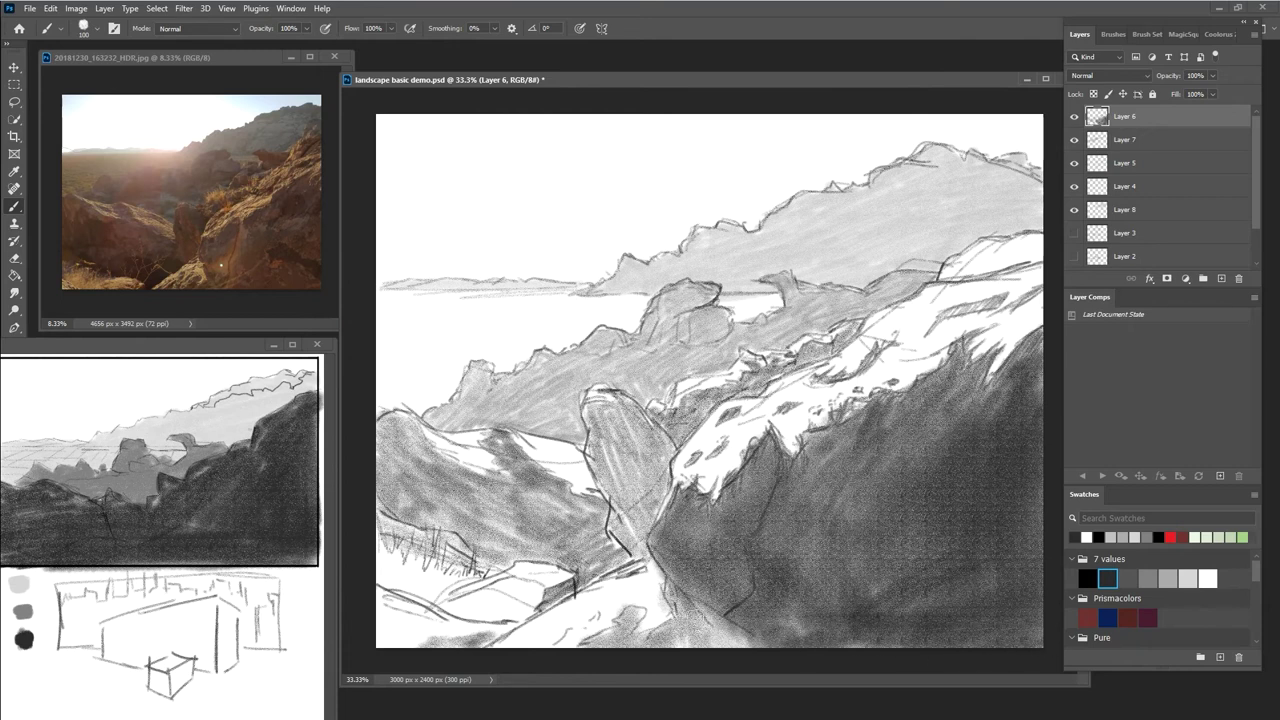
Darken the base of the right rock and the shaded patches along the drawing's bottom foreground with the size 100 brush
{"action": "mouse_move", "coordinate": [672, 596]}
{"action": "left_mouse_down"}
{"action": "mouse_move", "coordinate": [711, 654]}
{"action": "mouse_move", "coordinate": [757, 651]}
{"action": "left_mouse_up"}
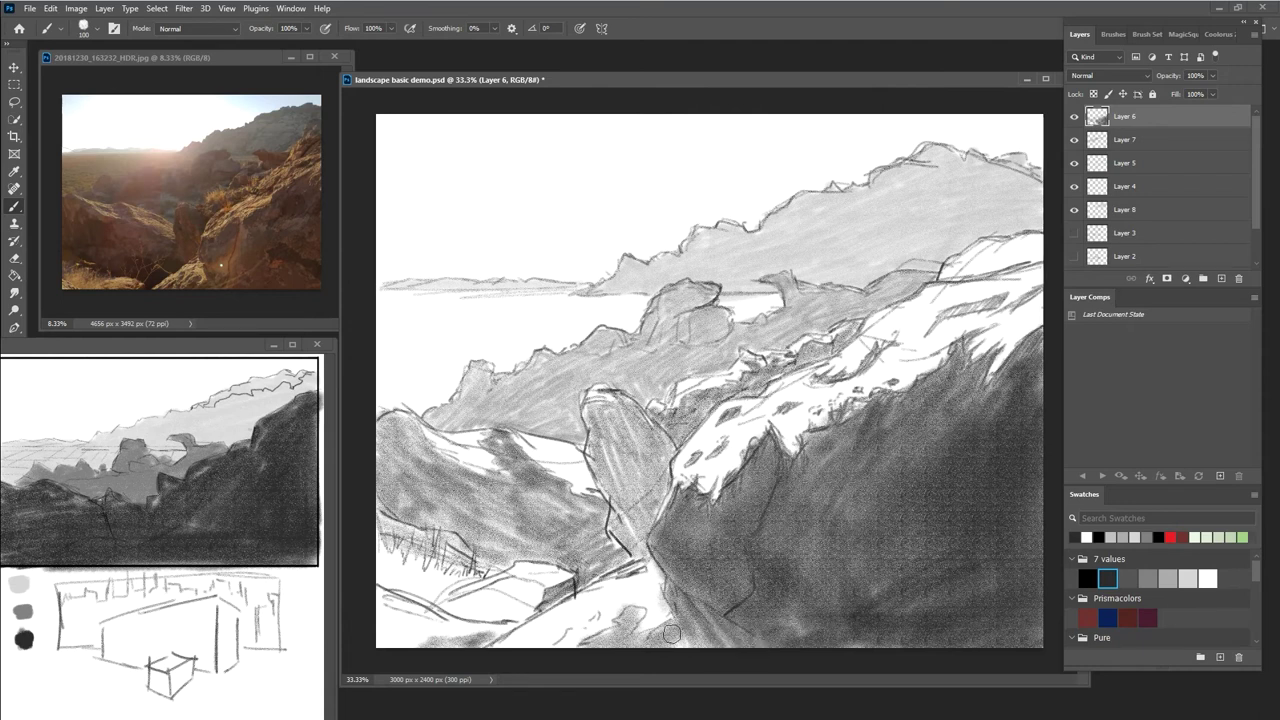
{"action": "mouse_move", "coordinate": [686, 628]}
{"action": "left_mouse_down"}
{"action": "mouse_move", "coordinate": [692, 645]}
{"action": "mouse_move", "coordinate": [648, 648]}
{"action": "mouse_move", "coordinate": [628, 635]}
{"action": "mouse_move", "coordinate": [630, 610]}
{"action": "mouse_move", "coordinate": [645, 618]}
{"action": "mouse_move", "coordinate": [600, 638]}
{"action": "mouse_move", "coordinate": [680, 640]}
{"action": "mouse_move", "coordinate": [601, 652]}
{"action": "left_mouse_up"}
{"action": "left_click_drag", "start_coordinate": [440, 651], "coordinate": [497, 635]}
{"action": "left_click_drag", "start_coordinate": [550, 595], "coordinate": [567, 590]}
Darken the left foreground rock's side plane down to the grass and the tall rock's base, reducing the brush to size 70
{"action": "left_click_drag", "start_coordinate": [378, 464], "coordinate": [400, 515]}
{"action": "mouse_move", "coordinate": [416, 495]}
{"action": "left_mouse_down"}
{"action": "mouse_move", "coordinate": [386, 424]}
{"action": "mouse_move", "coordinate": [419, 444]}
{"action": "mouse_move", "coordinate": [440, 510]}
{"action": "mouse_move", "coordinate": [430, 525]}
{"action": "mouse_move", "coordinate": [392, 508]}
{"action": "left_mouse_up"}
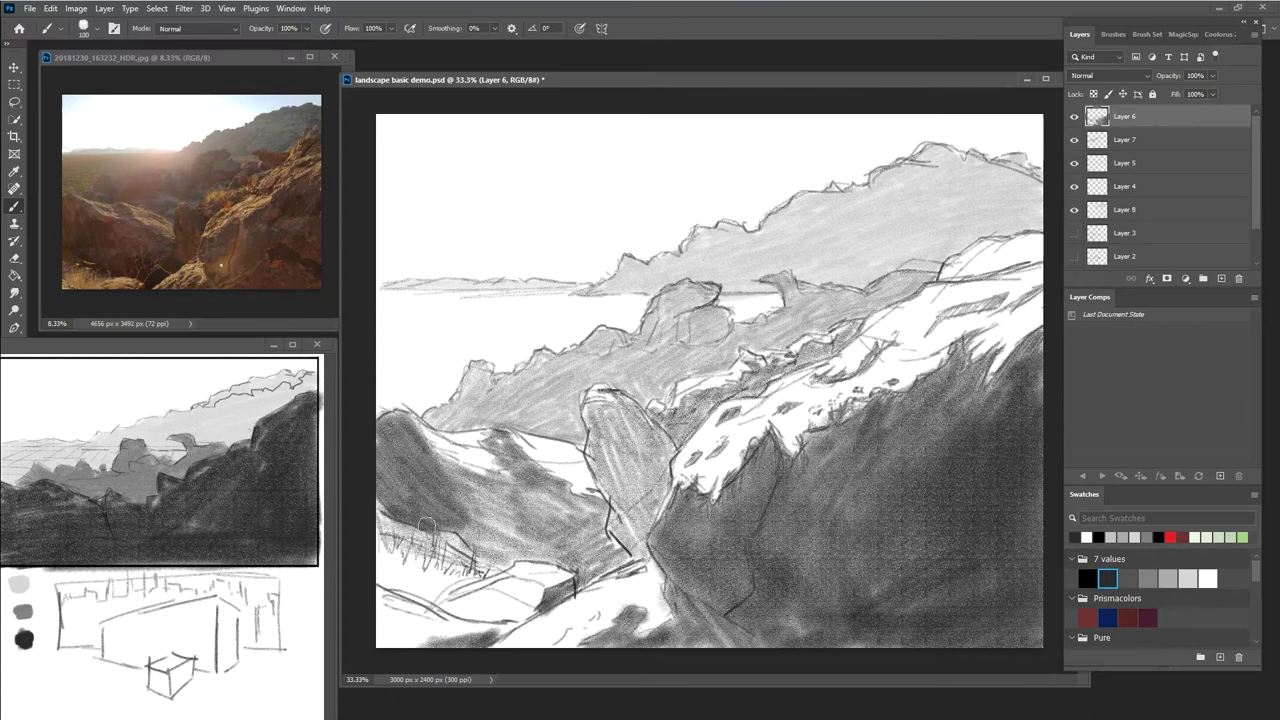
{"action": "key", "text": "bracketleft"}
{"action": "key", "text": "bracketleft"}
{"action": "key", "text": "bracketleft"}
{"action": "mouse_move", "coordinate": [432, 532]}
{"action": "left_mouse_down"}
{"action": "mouse_move", "coordinate": [402, 510]}
{"action": "mouse_move", "coordinate": [451, 508]}
{"action": "mouse_move", "coordinate": [491, 565]}
{"action": "mouse_move", "coordinate": [541, 556]}
{"action": "mouse_move", "coordinate": [517, 557]}
{"action": "mouse_move", "coordinate": [526, 538]}
{"action": "mouse_move", "coordinate": [511, 537]}
{"action": "mouse_move", "coordinate": [541, 524]}
{"action": "mouse_move", "coordinate": [502, 550]}
{"action": "mouse_move", "coordinate": [527, 490]}
{"action": "mouse_move", "coordinate": [464, 500]}
{"action": "left_mouse_up"}
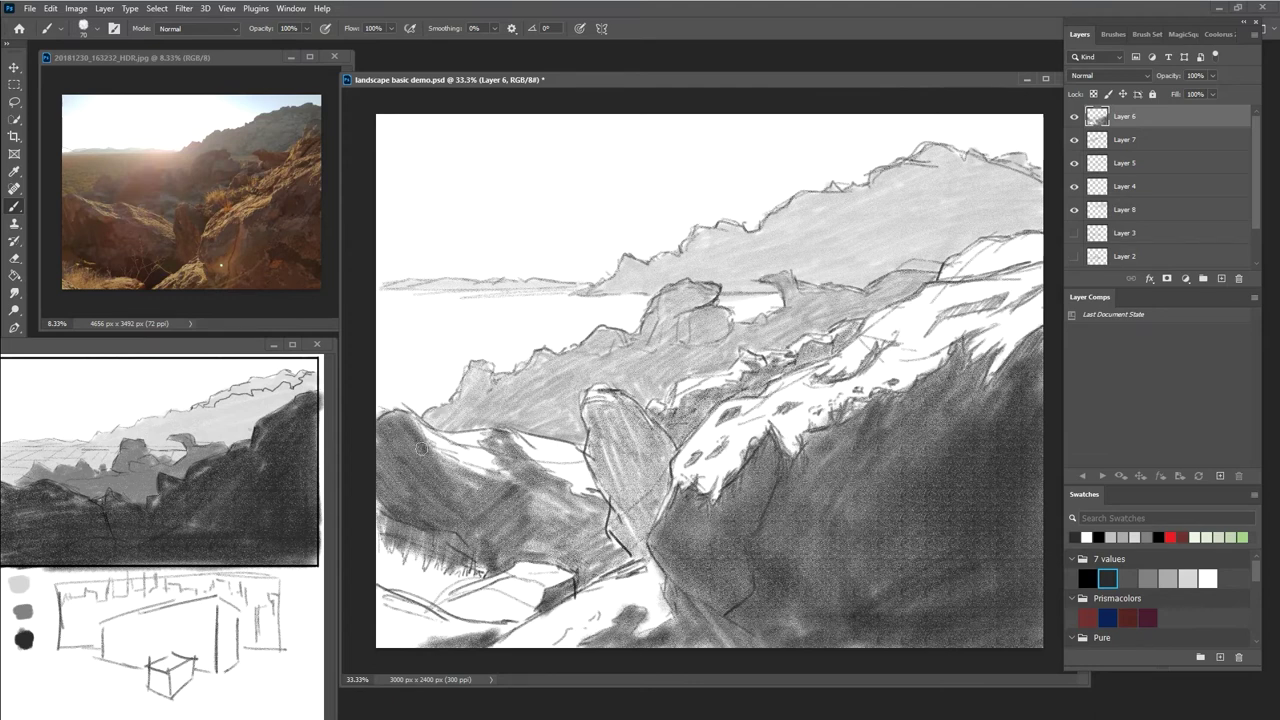
{"action": "mouse_move", "coordinate": [426, 455]}
{"action": "left_mouse_down"}
{"action": "mouse_move", "coordinate": [523, 505]}
{"action": "mouse_move", "coordinate": [560, 560]}
{"action": "mouse_move", "coordinate": [576, 568]}
{"action": "mouse_move", "coordinate": [542, 520]}
{"action": "mouse_move", "coordinate": [605, 568]}
{"action": "mouse_move", "coordinate": [597, 575]}
{"action": "mouse_move", "coordinate": [620, 563]}
{"action": "mouse_move", "coordinate": [596, 514]}
{"action": "mouse_move", "coordinate": [542, 502]}
{"action": "mouse_move", "coordinate": [525, 538]}
{"action": "mouse_move", "coordinate": [616, 556]}
{"action": "left_mouse_up"}
{"action": "mouse_move", "coordinate": [636, 509]}
{"action": "left_mouse_down"}
{"action": "mouse_move", "coordinate": [618, 510]}
{"action": "mouse_move", "coordinate": [620, 540]}
{"action": "mouse_move", "coordinate": [642, 548]}
{"action": "mouse_move", "coordinate": [628, 556]}
{"action": "mouse_move", "coordinate": [605, 496]}
{"action": "mouse_move", "coordinate": [625, 515]}
{"action": "mouse_move", "coordinate": [650, 505]}
{"action": "mouse_move", "coordinate": [665, 441]}
{"action": "mouse_move", "coordinate": [645, 516]}
{"action": "left_mouse_up"}
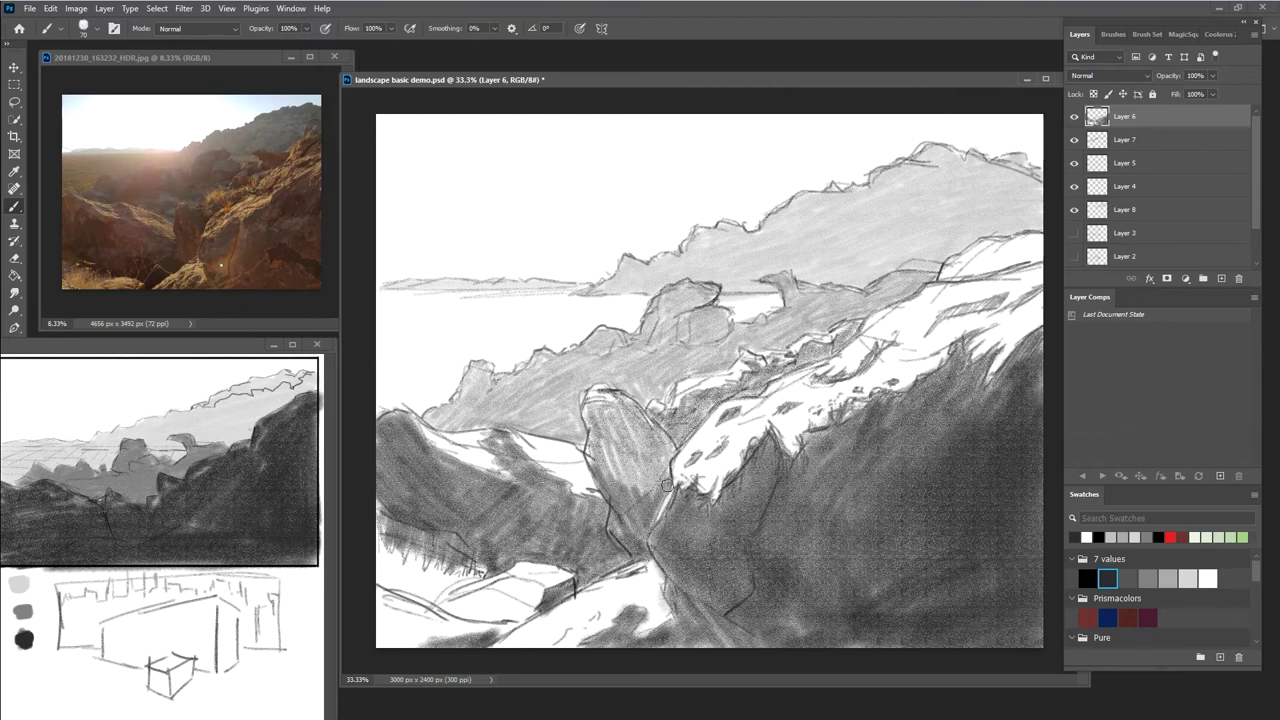
Darken the tall center rock and the shaded gully behind the right foreground rock with the size 70 brush
{"action": "mouse_move", "coordinate": [590, 420]}
{"action": "left_mouse_down"}
{"action": "mouse_move", "coordinate": [610, 470]}
{"action": "mouse_move", "coordinate": [645, 480]}
{"action": "mouse_move", "coordinate": [651, 504]}
{"action": "mouse_move", "coordinate": [645, 458]}
{"action": "mouse_move", "coordinate": [659, 469]}
{"action": "mouse_move", "coordinate": [668, 444]}
{"action": "mouse_move", "coordinate": [613, 392]}
{"action": "mouse_move", "coordinate": [619, 413]}
{"action": "mouse_move", "coordinate": [587, 408]}
{"action": "mouse_move", "coordinate": [627, 414]}
{"action": "mouse_move", "coordinate": [606, 389]}
{"action": "mouse_move", "coordinate": [618, 407]}
{"action": "mouse_move", "coordinate": [601, 411]}
{"action": "mouse_move", "coordinate": [630, 419]}
{"action": "mouse_move", "coordinate": [621, 441]}
{"action": "mouse_move", "coordinate": [653, 429]}
{"action": "mouse_move", "coordinate": [608, 452]}
{"action": "mouse_move", "coordinate": [640, 462]}
{"action": "mouse_move", "coordinate": [633, 438]}
{"action": "mouse_move", "coordinate": [662, 410]}
{"action": "mouse_move", "coordinate": [665, 434]}
{"action": "mouse_move", "coordinate": [683, 420]}
{"action": "mouse_move", "coordinate": [675, 442]}
{"action": "mouse_move", "coordinate": [719, 402]}
{"action": "mouse_move", "coordinate": [691, 401]}
{"action": "mouse_move", "coordinate": [704, 412]}
{"action": "mouse_move", "coordinate": [779, 375]}
{"action": "mouse_move", "coordinate": [759, 389]}
{"action": "mouse_move", "coordinate": [758, 374]}
{"action": "mouse_move", "coordinate": [745, 378]}
{"action": "mouse_move", "coordinate": [835, 348]}
{"action": "left_mouse_up"}
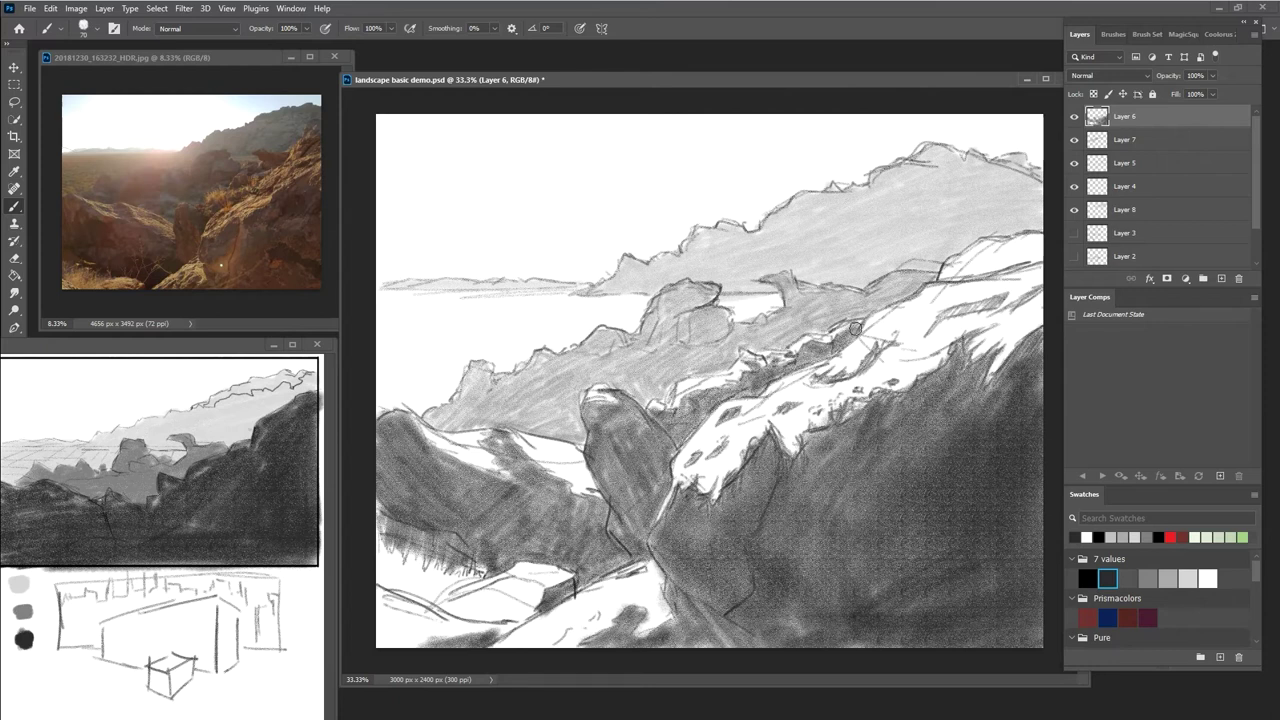
{"action": "mouse_move", "coordinate": [765, 388]}
{"action": "left_mouse_down"}
{"action": "mouse_move", "coordinate": [680, 412]}
{"action": "mouse_move", "coordinate": [696, 404]}
{"action": "left_mouse_up"}
Reduce the brush to size 30 and then 20, adding dark patches to the light top plane of the bottom foreground rock
{"action": "key", "text": "bracketleft"}
{"action": "key", "text": "bracketleft"}
{"action": "key", "text": "bracketleft"}
{"action": "key", "text": "bracketleft"}
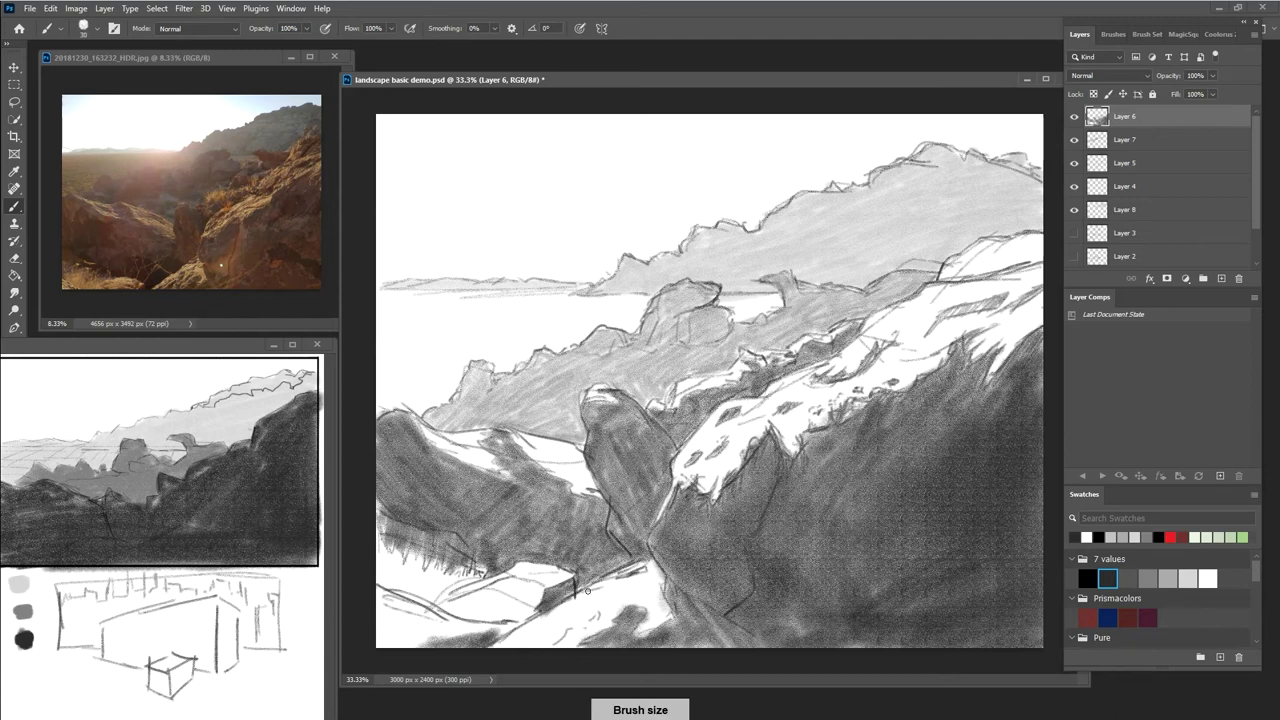
{"action": "mouse_move", "coordinate": [588, 612]}
{"action": "left_mouse_down"}
{"action": "mouse_move", "coordinate": [601, 609]}
{"action": "mouse_move", "coordinate": [533, 647]}
{"action": "mouse_move", "coordinate": [546, 645]}
{"action": "mouse_move", "coordinate": [522, 640]}
{"action": "left_mouse_up"}
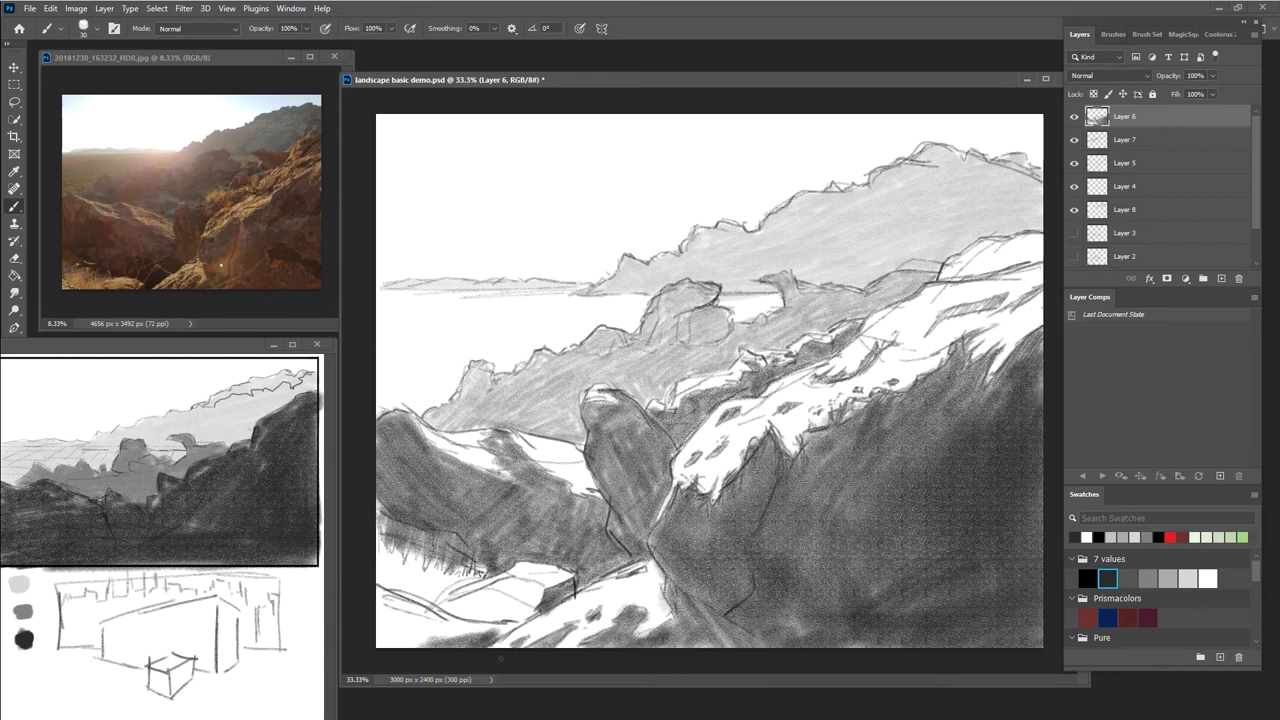
{"action": "mouse_move", "coordinate": [628, 608]}
{"action": "left_mouse_down"}
{"action": "mouse_move", "coordinate": [656, 594]}
{"action": "mouse_move", "coordinate": [632, 595]}
{"action": "mouse_move", "coordinate": [645, 593]}
{"action": "mouse_move", "coordinate": [626, 610]}
{"action": "mouse_move", "coordinate": [646, 612]}
{"action": "left_mouse_up"}
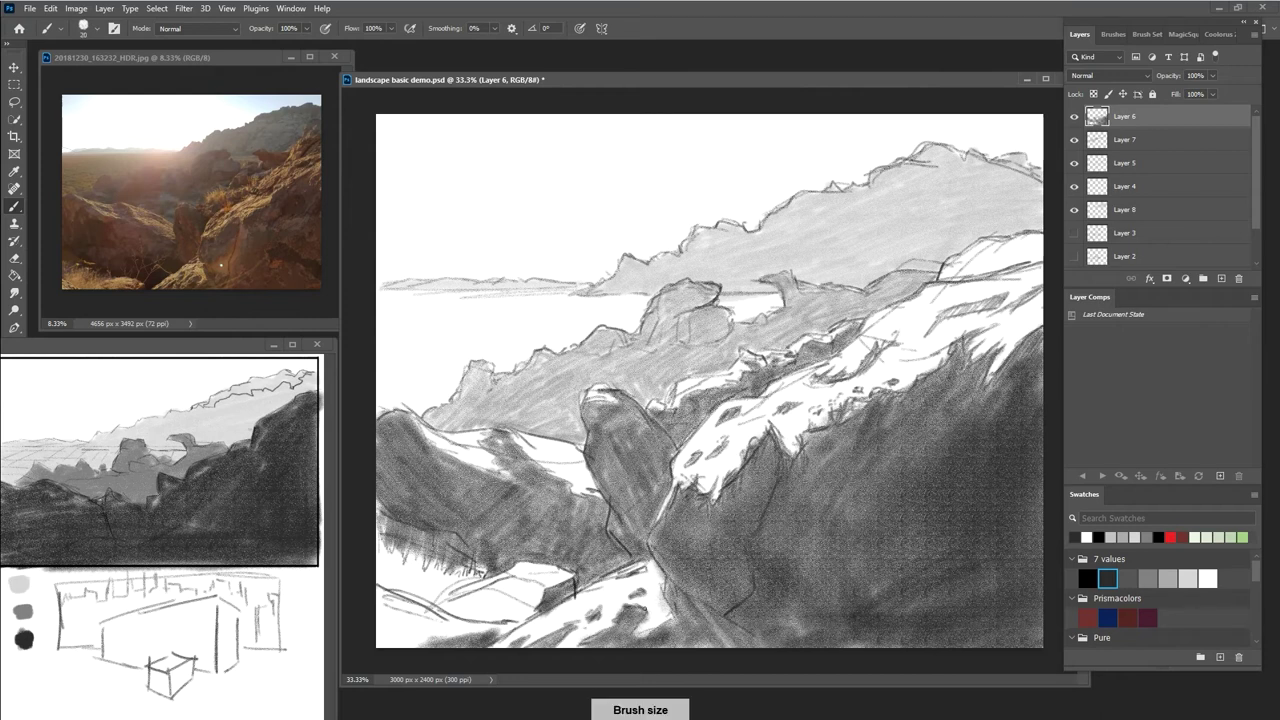
{"action": "mouse_move", "coordinate": [614, 621]}
{"action": "left_mouse_down"}
{"action": "mouse_move", "coordinate": [595, 639]}
{"action": "mouse_move", "coordinate": [670, 619]}
{"action": "left_mouse_up"}
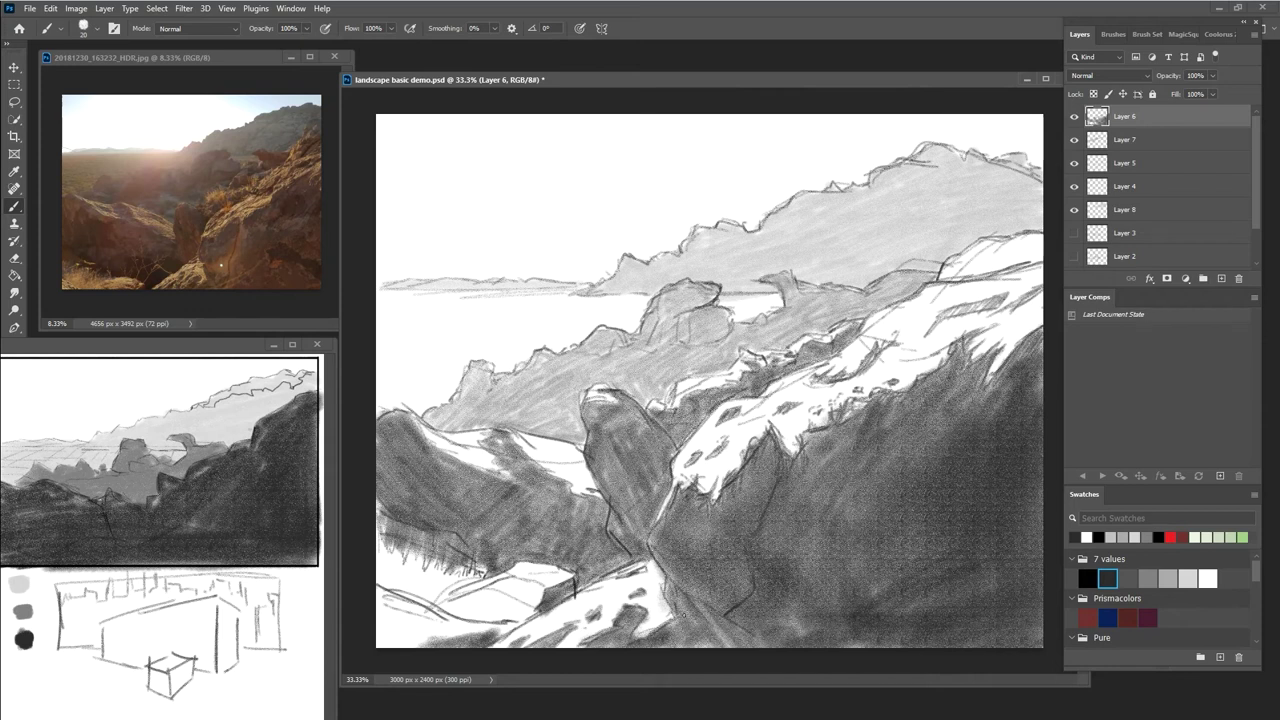
Examine the sketch's overall value separation at thumbnail size and at working size
{"action": "key", "text": "ctrl+minus"}
{"action": "key", "text": "ctrl+minus"}
{"action": "key", "text": "ctrl+minus"}
{"action": "key", "text": "ctrl+minus"}
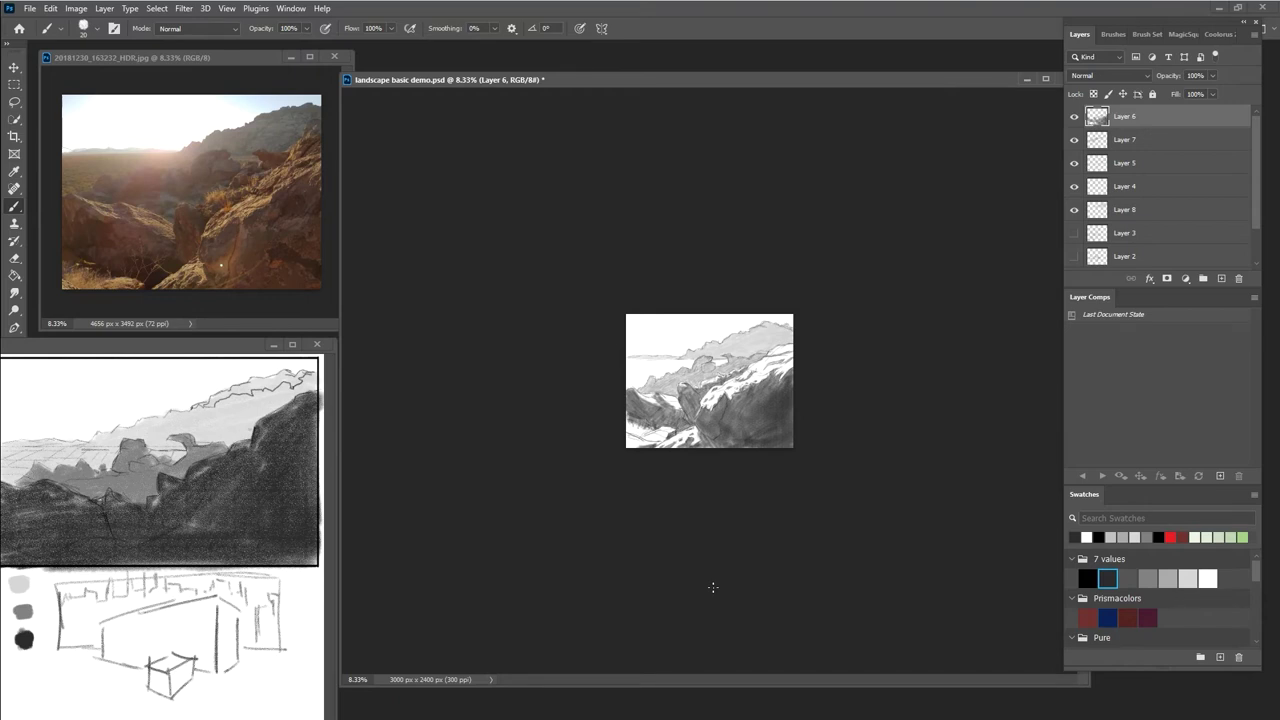
{"action": "key", "text": "ctrl+plus"}
{"action": "key", "text": "ctrl+plus"}
{"action": "key", "text": "ctrl+plus"}
{"action": "key", "text": "ctrl+plus"}
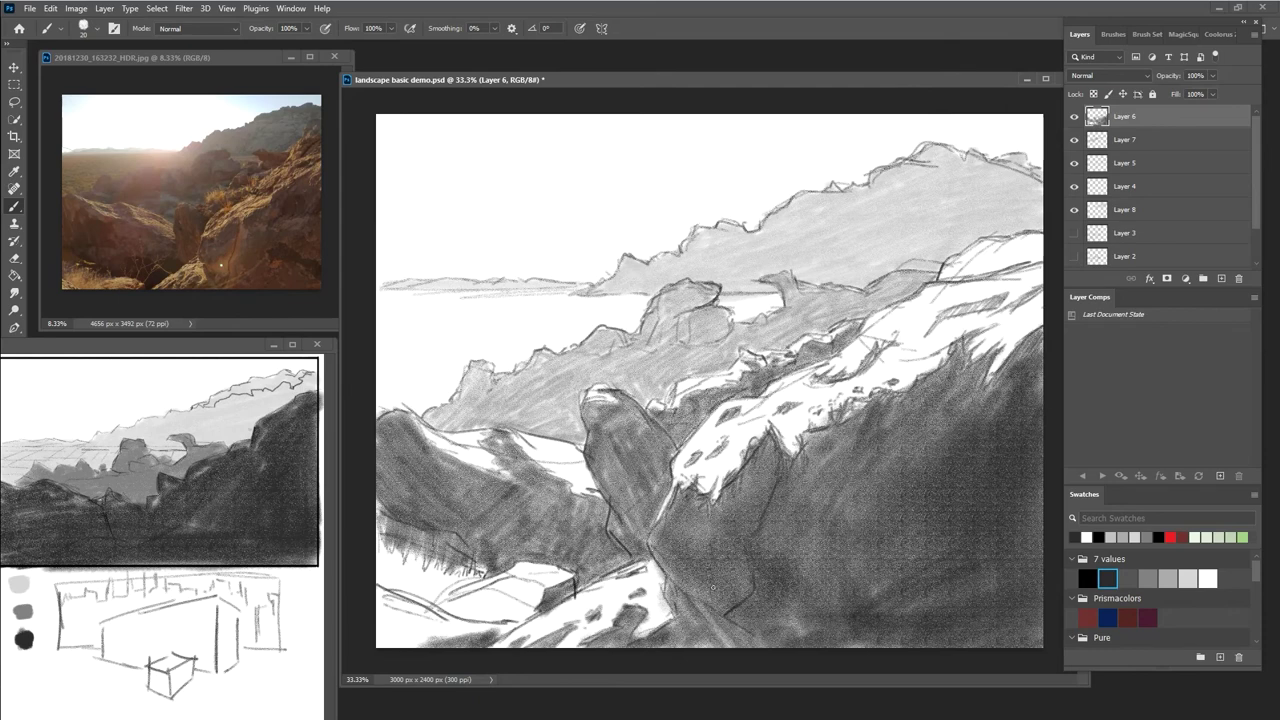
{"action": "key", "text": "ctrl+minus"}
{"action": "key", "text": "ctrl+plus"}
{"action": "key", "text": "ctrl+plus"}
{"action": "key", "text": "ctrl+minus"}
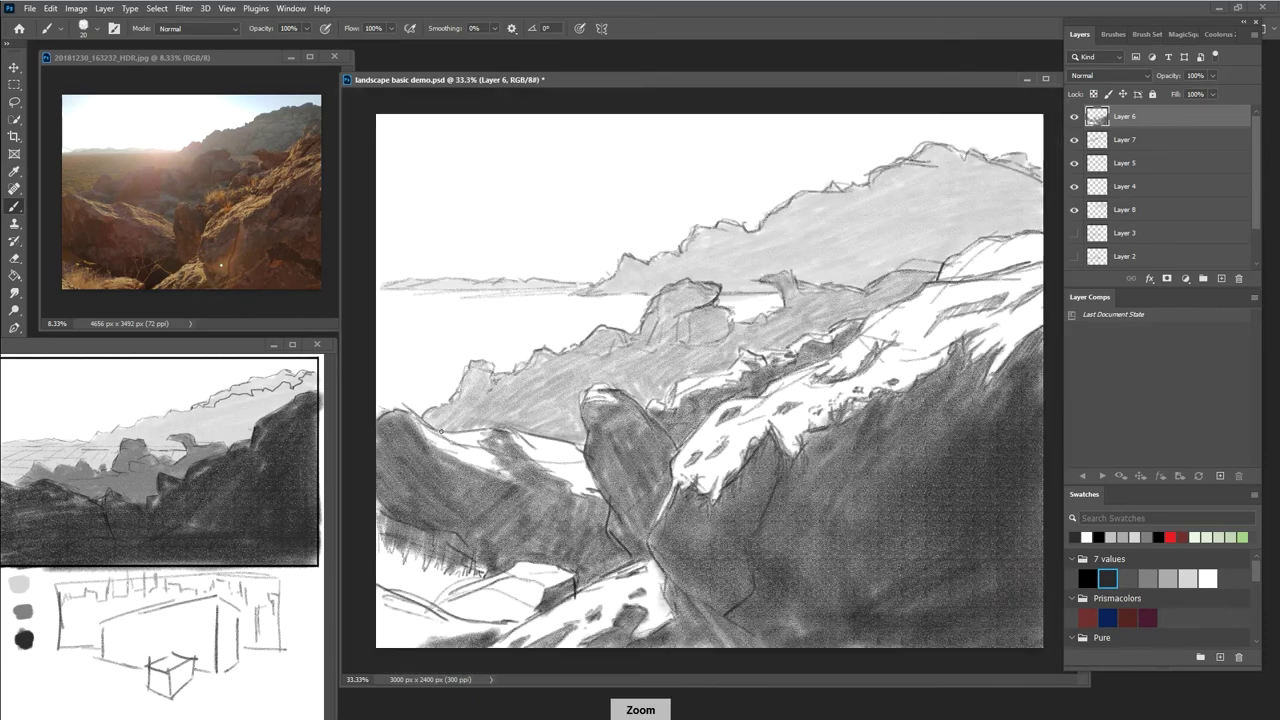
{"action": "key", "text": "ctrl+plus"}
{"action": "key", "text": "ctrl+minus"}
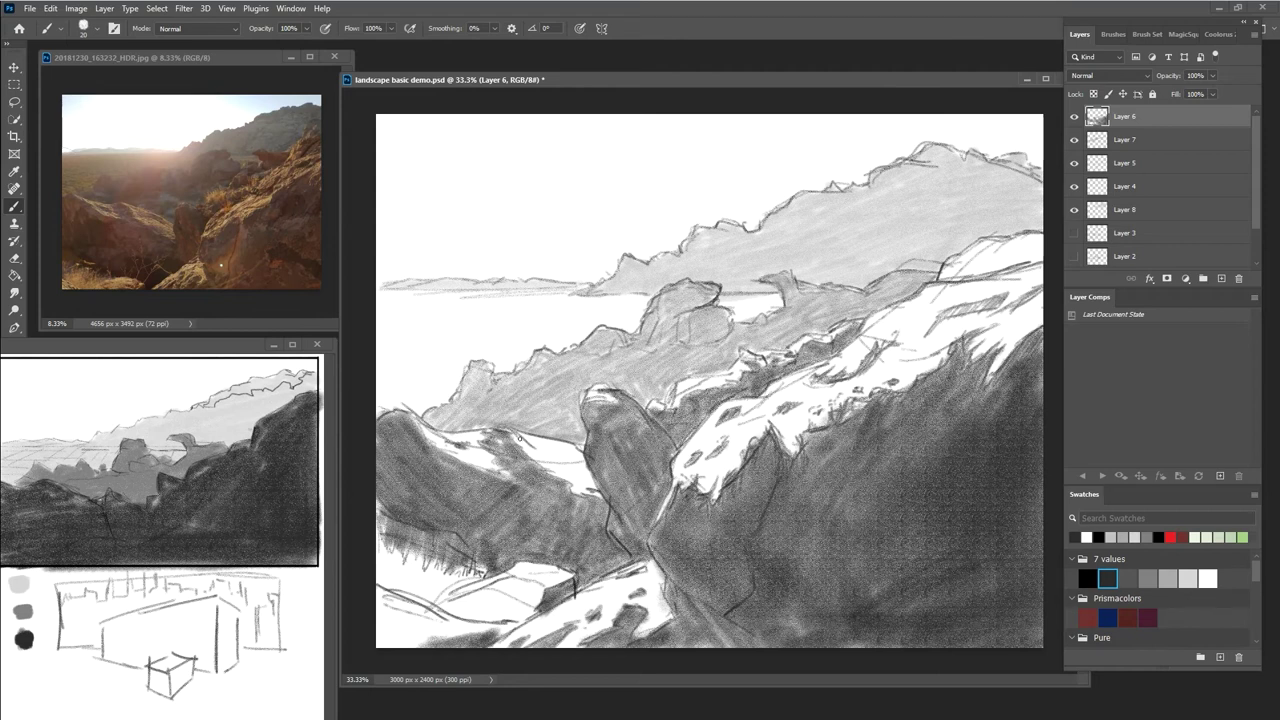
Add small dark spots and edge marks to the light top plane of the left foreground rock with the size 20 brush
{"action": "left_click_drag", "start_coordinate": [526, 445], "coordinate": [527, 448]}
{"action": "mouse_move", "coordinate": [555, 450]}
{"action": "left_mouse_down"}
{"action": "mouse_move", "coordinate": [574, 458]}
{"action": "mouse_move", "coordinate": [573, 488]}
{"action": "mouse_move", "coordinate": [555, 489]}
{"action": "mouse_move", "coordinate": [602, 495]}
{"action": "left_mouse_up"}
{"action": "left_click_drag", "start_coordinate": [452, 456], "coordinate": [425, 437]}
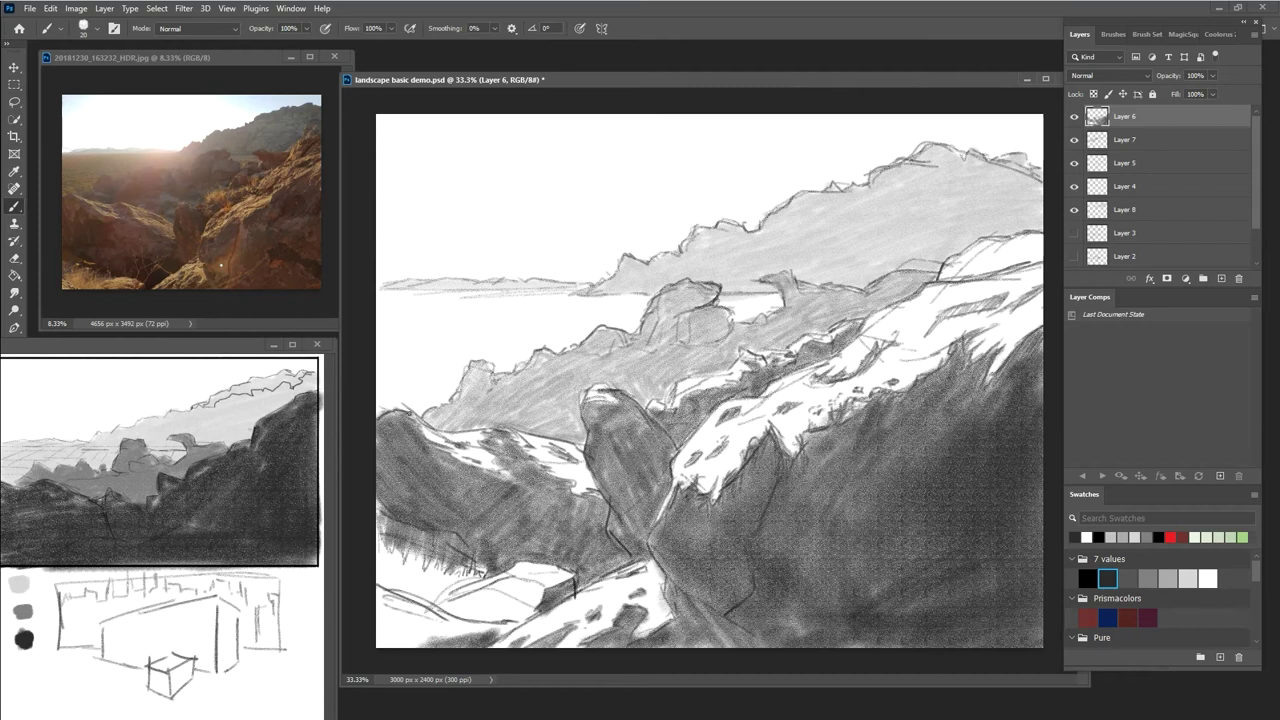
{"action": "left_click_drag", "start_coordinate": [433, 426], "coordinate": [548, 438]}
Check at reduced size how the spotted top plane of the left foreground rock reads within the whole composition
{"action": "key", "text": "ctrl+minus"}
{"action": "key", "text": "ctrl+minus"}
{"action": "key", "text": "ctrl+minus"}
{"action": "key", "text": "ctrl+minus"}
{"action": "key", "text": "ctrl+minus"}
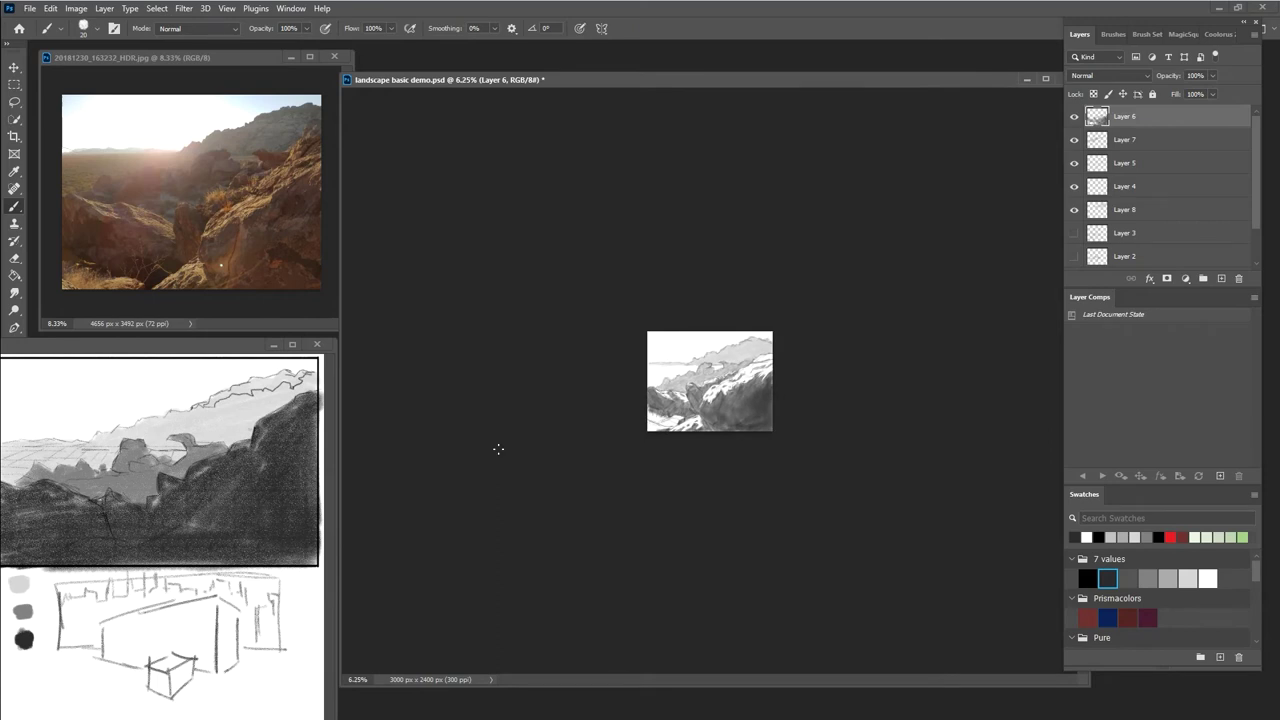
{"action": "key", "text": "ctrl+plus"}
{"action": "key", "text": "ctrl+plus"}
{"action": "key", "text": "ctrl+plus"}
{"action": "key", "text": "ctrl+plus"}
{"action": "key", "text": "ctrl+plus"}
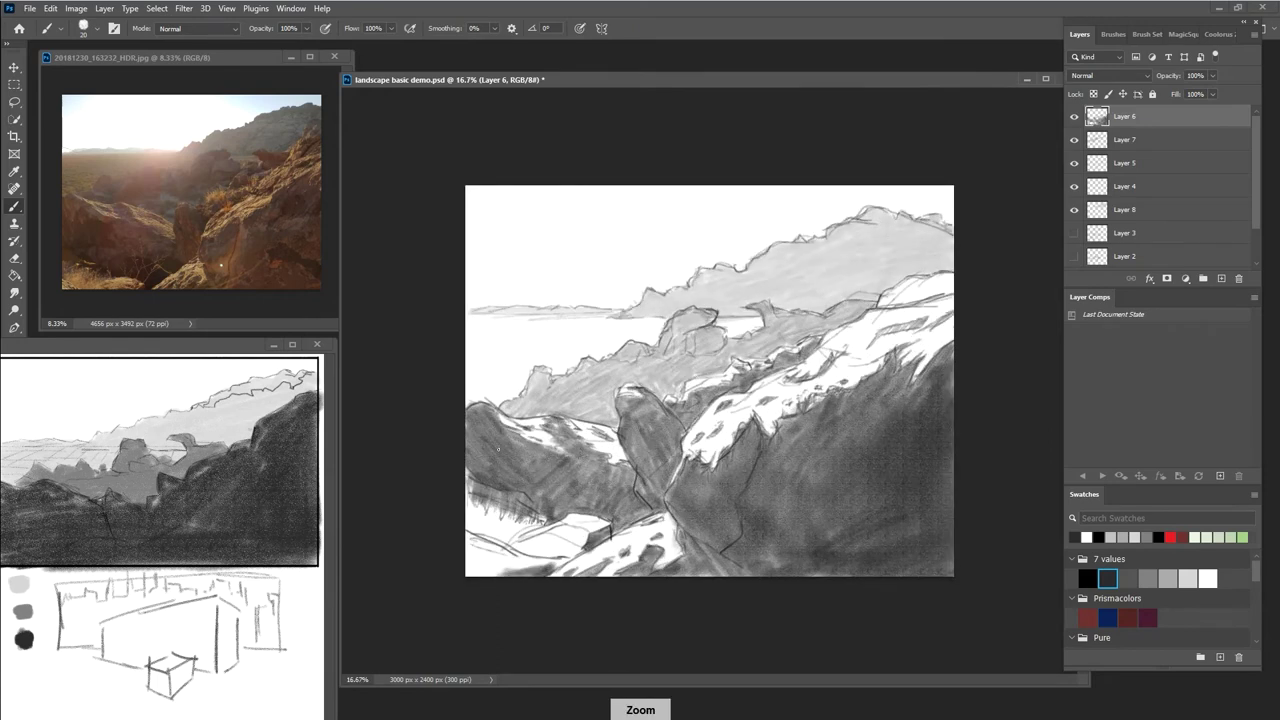
{"action": "key", "text": "ctrl+minus"}
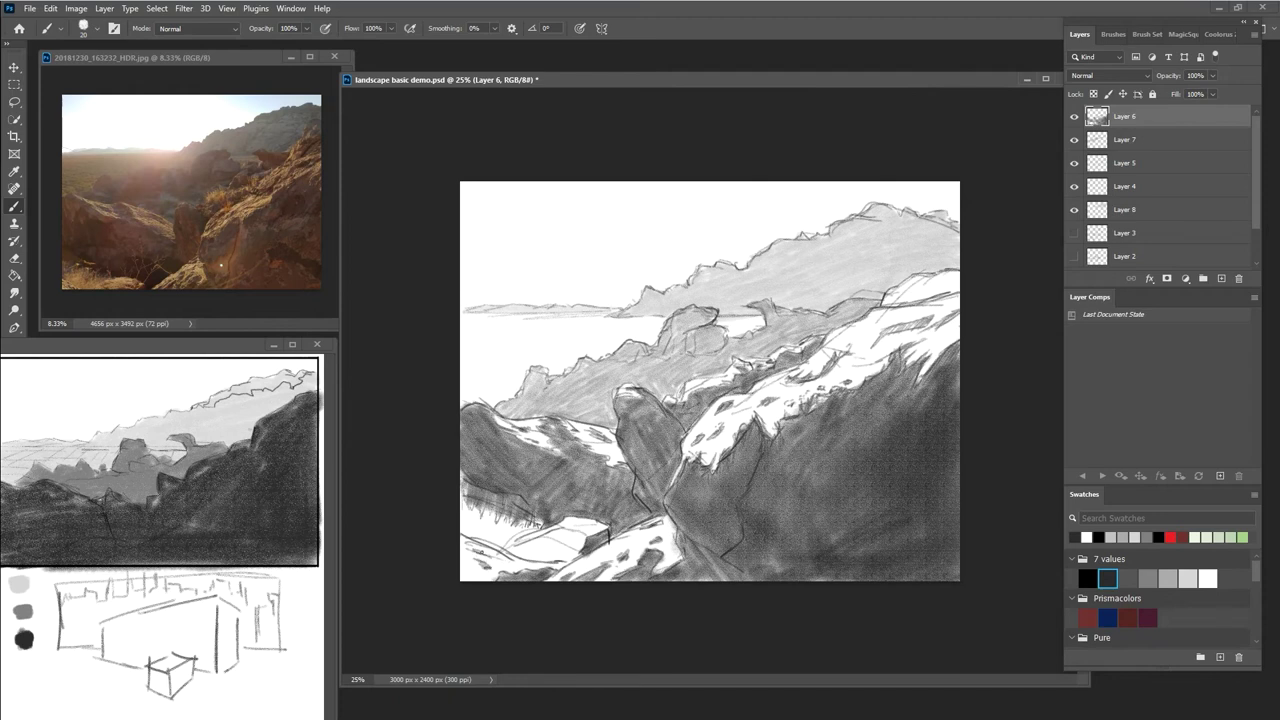
Choose white from the 7 values swatches and paint light grass blades over the dark base of the left foreground rock
{"action": "right_click", "coordinate": [501, 560]}
{"action": "left_click", "coordinate": [1206, 578]}
{"action": "left_click_drag", "start_coordinate": [464, 506], "coordinate": [462, 487]}
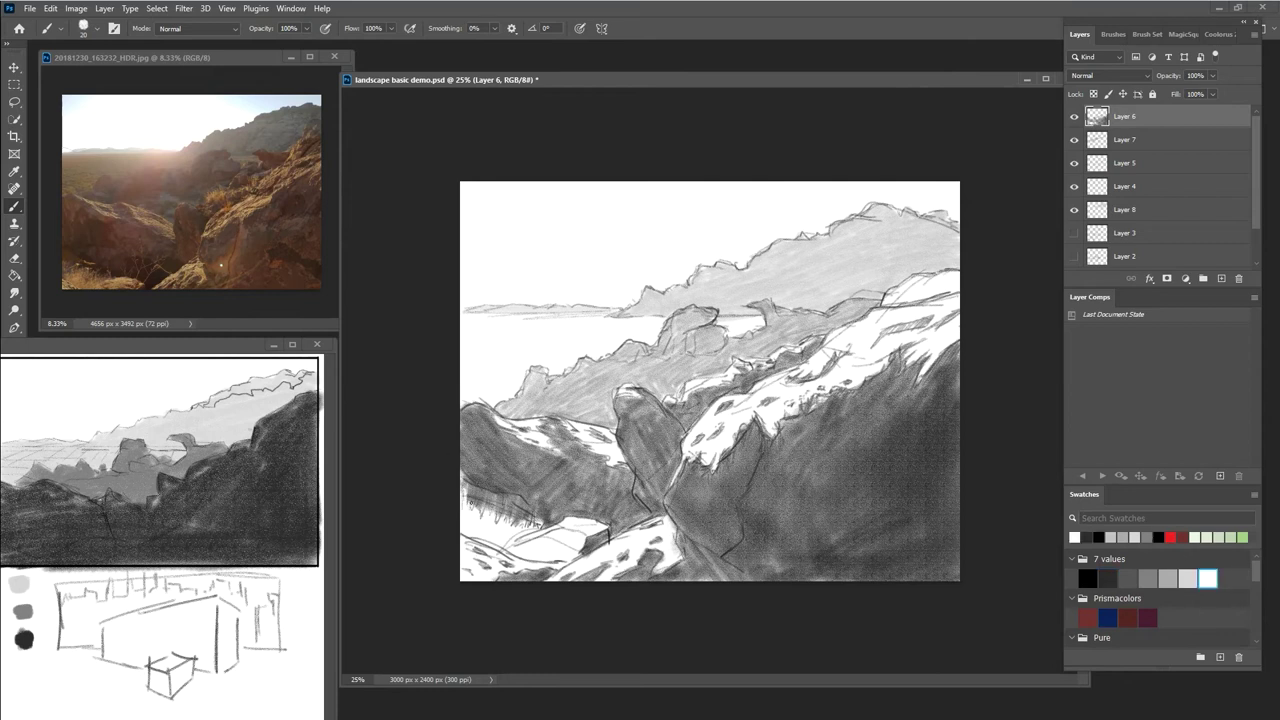
{"action": "mouse_move", "coordinate": [475, 512]}
{"action": "left_mouse_down"}
{"action": "mouse_move", "coordinate": [480, 492]}
{"action": "mouse_move", "coordinate": [491, 498]}
{"action": "left_mouse_up"}
{"action": "left_click_drag", "start_coordinate": [505, 516], "coordinate": [505, 500]}
{"action": "left_click_drag", "start_coordinate": [513, 531], "coordinate": [520, 511]}
{"action": "left_click_drag", "start_coordinate": [530, 530], "coordinate": [535, 508]}
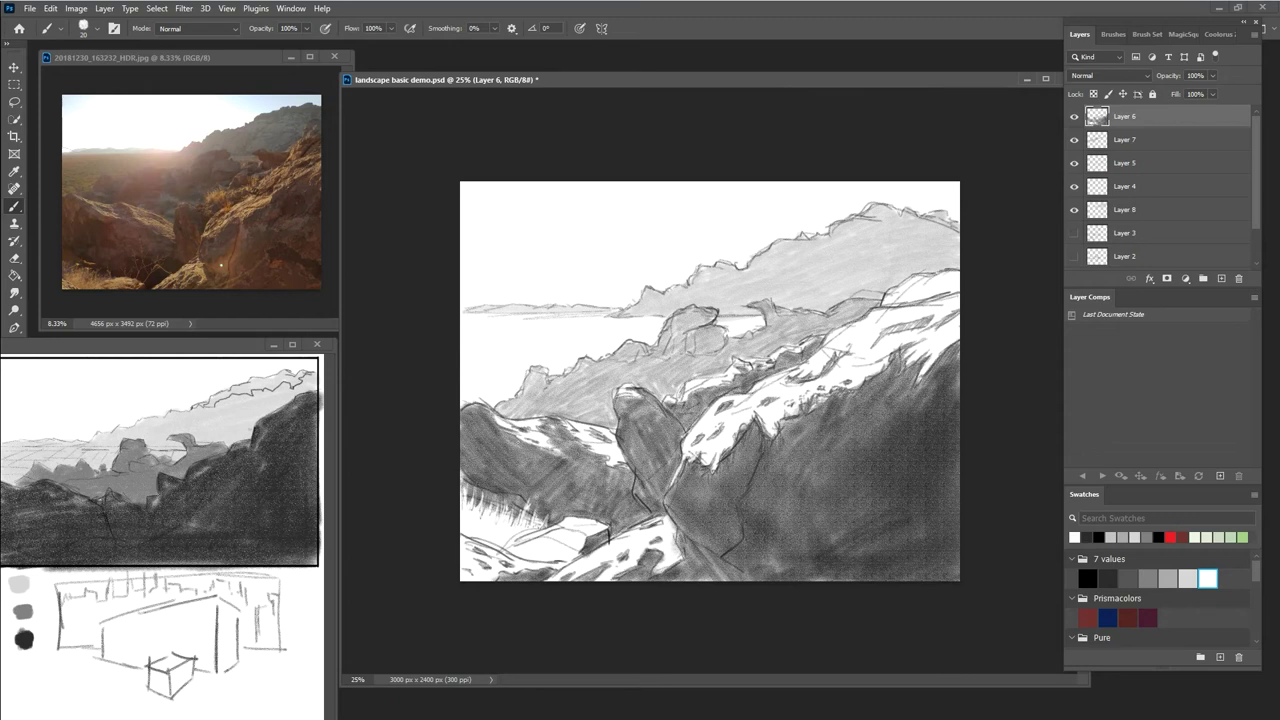
Switch to the dark gray swatch, reduce the brush to size 10, and draw dark grass blades below the left foreground rock
{"action": "key", "text": "ctrl+plus"}
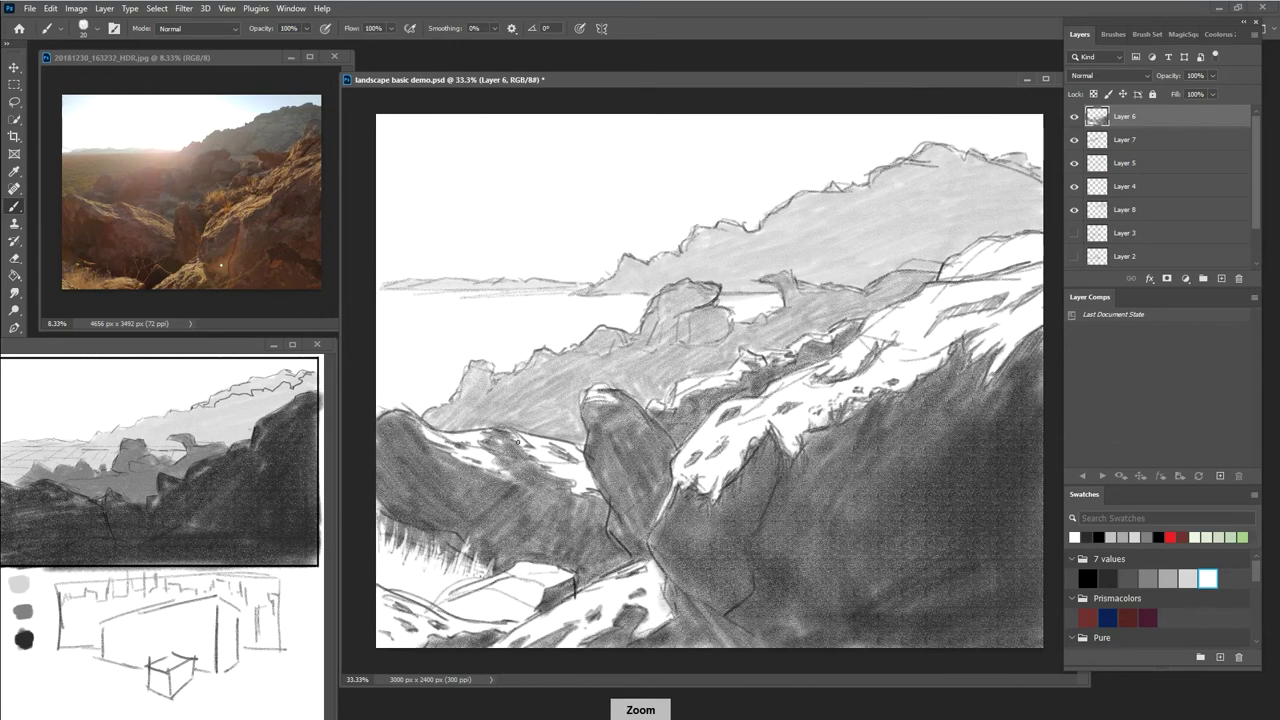
{"action": "left_click", "coordinate": [1108, 578]}
{"action": "mouse_move", "coordinate": [443, 594]}
{"action": "left_mouse_down"}
{"action": "mouse_move", "coordinate": [490, 578]}
{"action": "mouse_move", "coordinate": [462, 564]}
{"action": "mouse_move", "coordinate": [467, 550]}
{"action": "mouse_move", "coordinate": [456, 570]}
{"action": "mouse_move", "coordinate": [475, 548]}
{"action": "mouse_move", "coordinate": [478, 560]}
{"action": "left_mouse_up"}
{"action": "key", "text": "ctrl+minus"}
{"action": "key", "text": "ctrl+minus"}
{"action": "key", "text": "ctrl+plus"}
{"action": "key", "text": "ctrl+plus"}
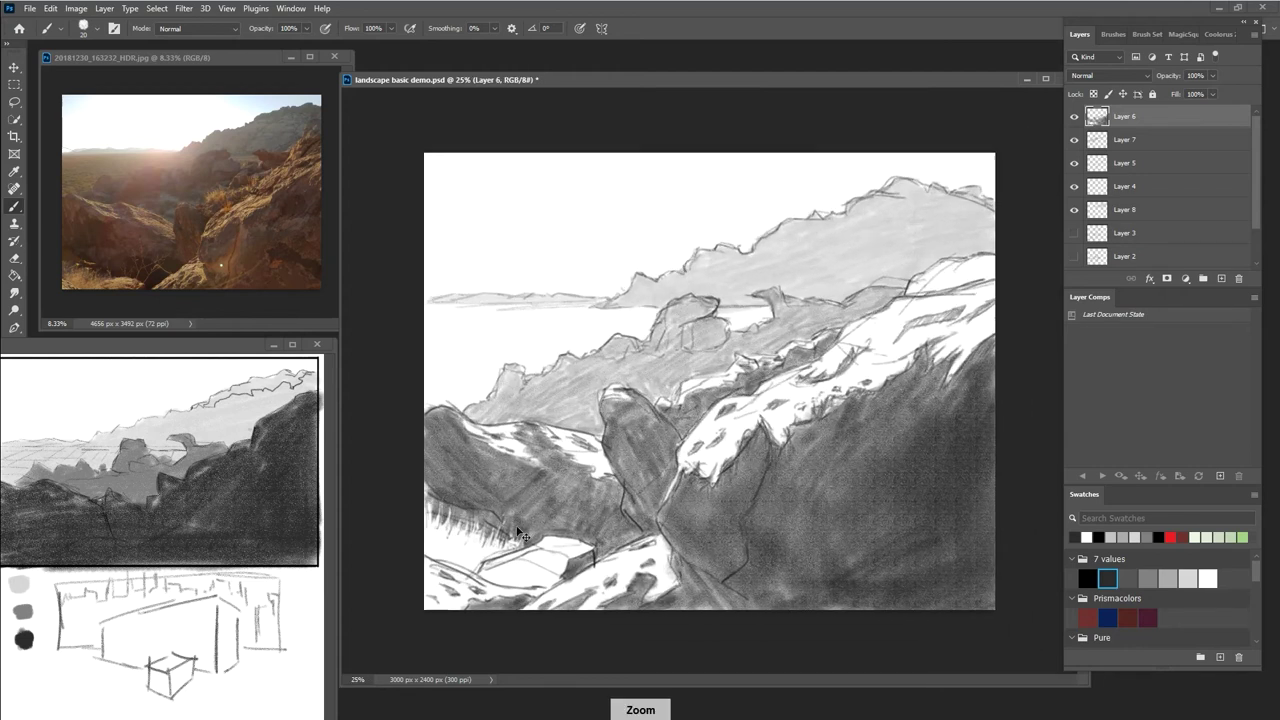
{"action": "key", "text": "bracketleft"}
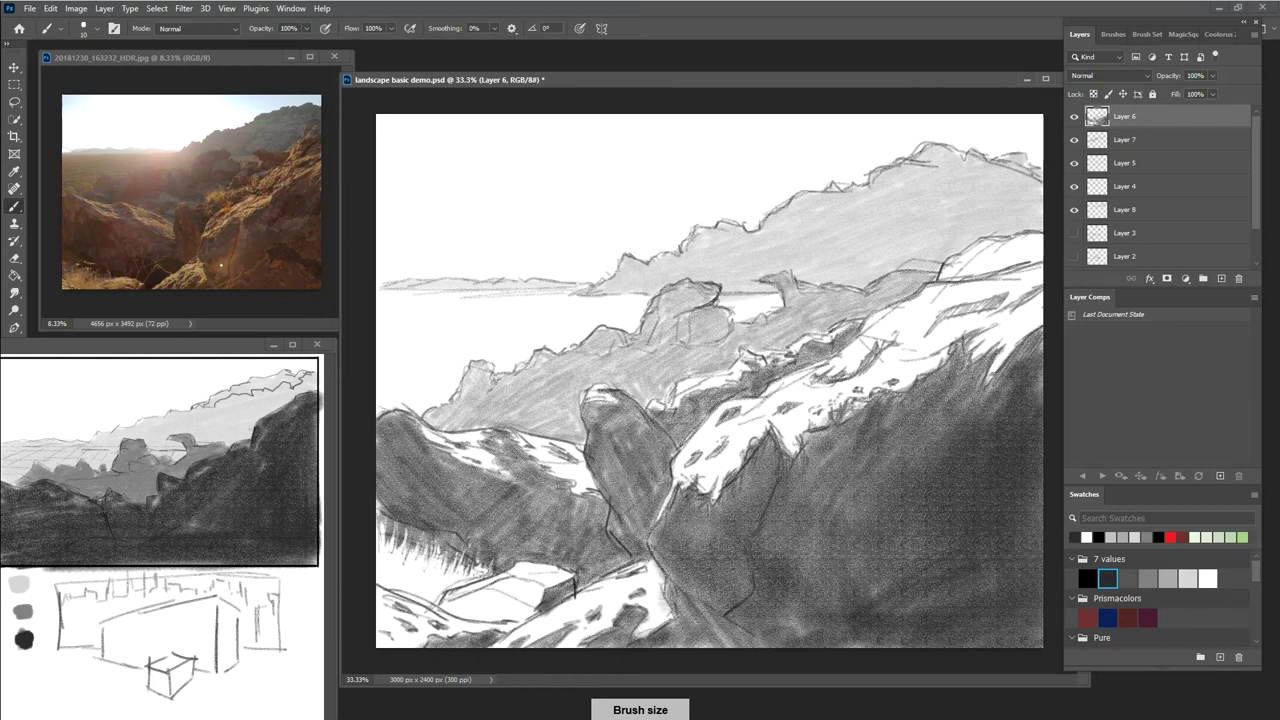
{"action": "left_click_drag", "start_coordinate": [442, 566], "coordinate": [429, 563]}
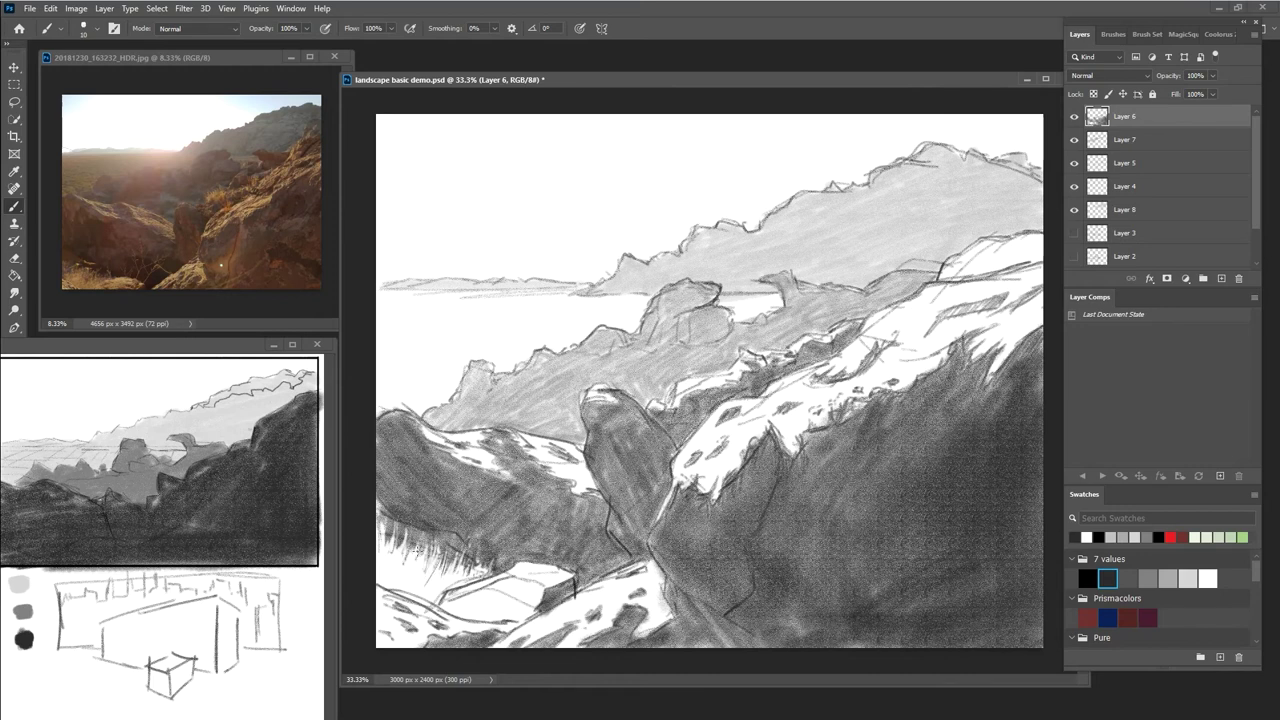
{"action": "left_click_drag", "start_coordinate": [416, 562], "coordinate": [412, 535]}
{"action": "mouse_move", "coordinate": [410, 582]}
{"action": "left_mouse_down"}
{"action": "mouse_move", "coordinate": [387, 555]}
{"action": "mouse_move", "coordinate": [372, 590]}
{"action": "mouse_move", "coordinate": [416, 566]}
{"action": "mouse_move", "coordinate": [421, 587]}
{"action": "mouse_move", "coordinate": [419, 557]}
{"action": "mouse_move", "coordinate": [444, 580]}
{"action": "left_mouse_up"}
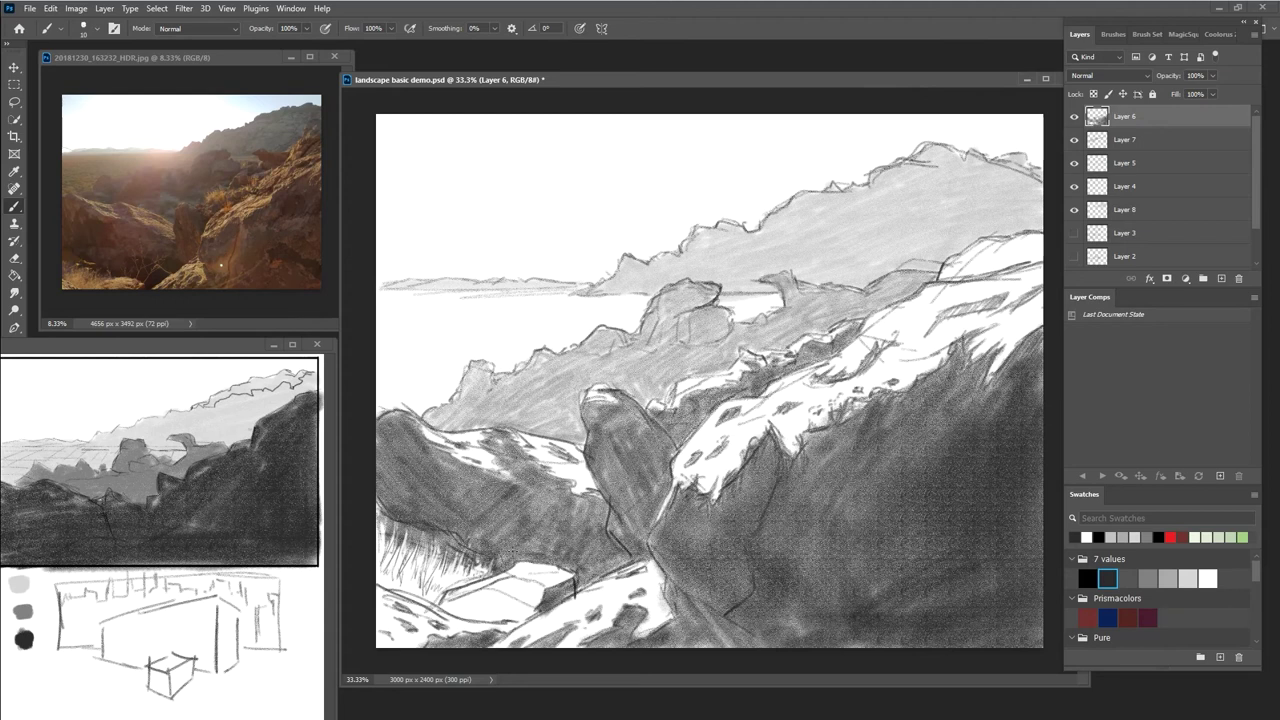
Add a new layer and strengthen the contour along the right foreground rock's upper edge up to the small rock above it
{"action": "left_click", "coordinate": [1220, 278]}
{"action": "left_click_drag", "start_coordinate": [694, 436], "coordinate": [731, 399]}
{"action": "mouse_move", "coordinate": [731, 402]}
{"action": "left_mouse_down"}
{"action": "mouse_move", "coordinate": [847, 355]}
{"action": "mouse_move", "coordinate": [869, 316]}
{"action": "mouse_move", "coordinate": [926, 280]}
{"action": "mouse_move", "coordinate": [950, 281]}
{"action": "mouse_move", "coordinate": [950, 258]}
{"action": "mouse_move", "coordinate": [984, 240]}
{"action": "left_mouse_up"}
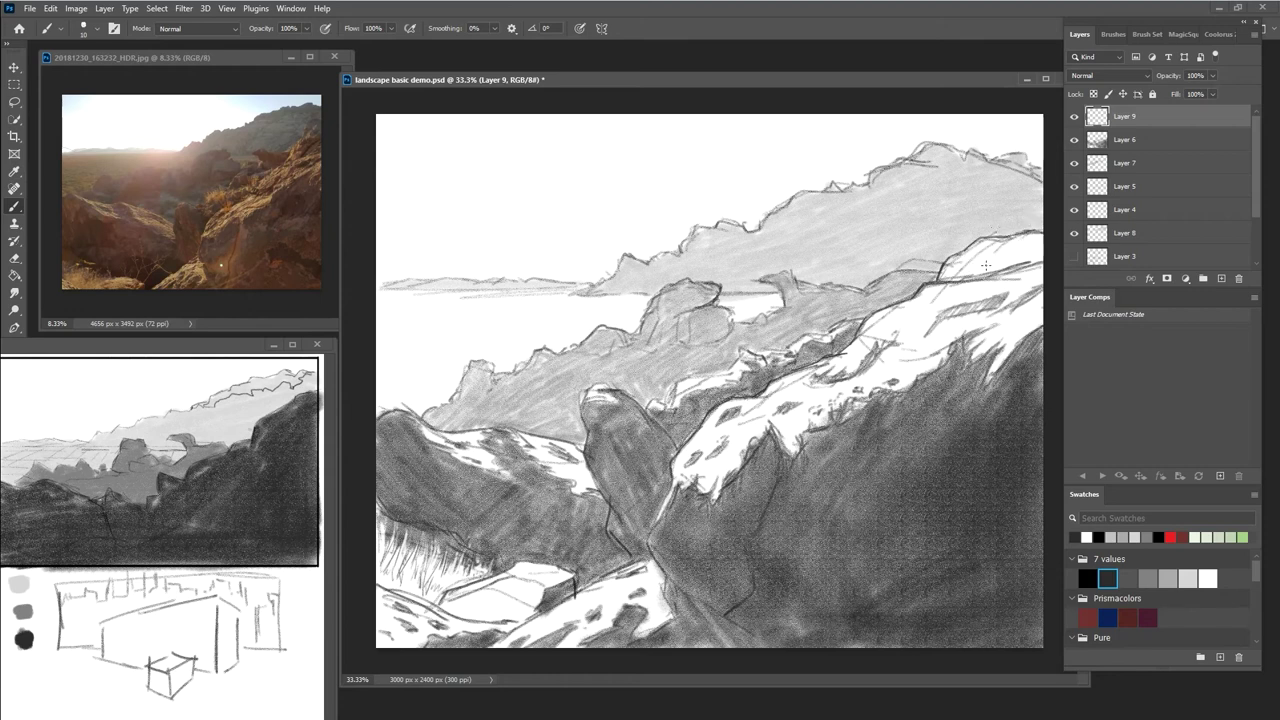
Shade the side plane of the small rock above the right foreground slope in dark gray, adjusting the brush size
{"action": "key", "text": "bracketright"}
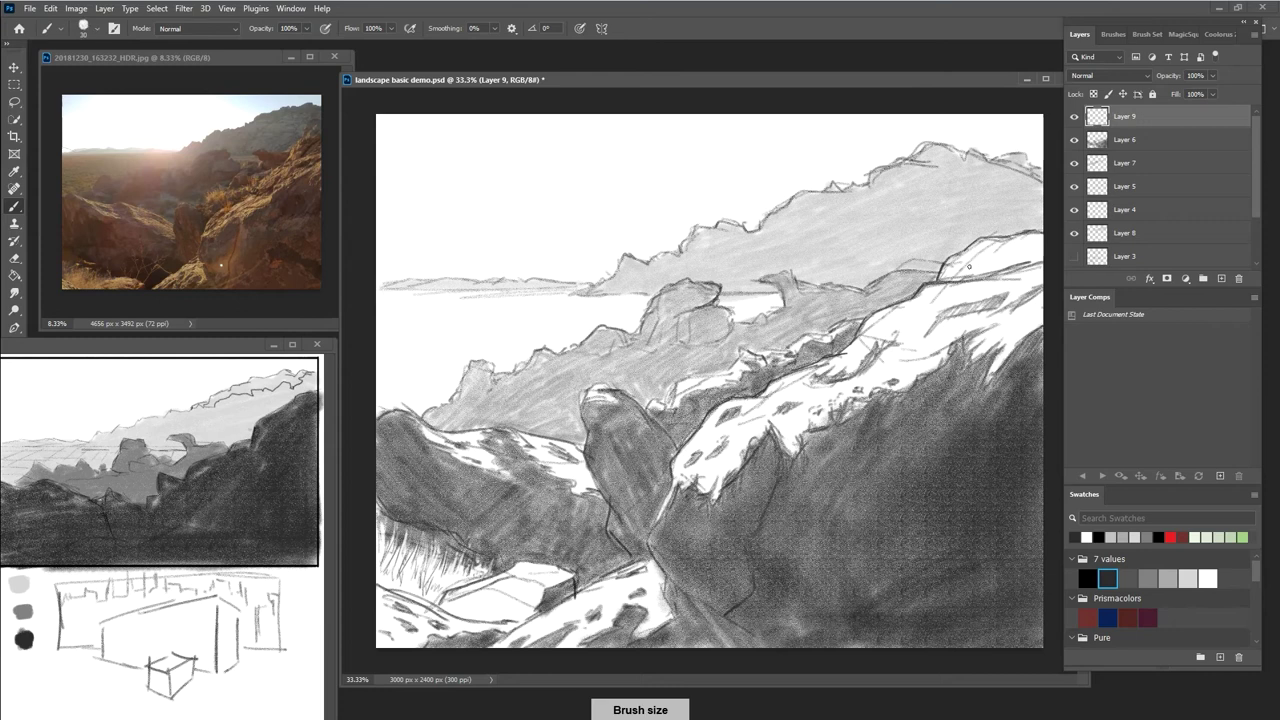
{"action": "key", "text": "bracketleft"}
{"action": "key", "text": "bracketleft"}
{"action": "mouse_move", "coordinate": [966, 272]}
{"action": "left_mouse_down"}
{"action": "mouse_move", "coordinate": [987, 246]}
{"action": "mouse_move", "coordinate": [1022, 237]}
{"action": "mouse_move", "coordinate": [984, 257]}
{"action": "mouse_move", "coordinate": [1040, 233]}
{"action": "mouse_move", "coordinate": [1036, 250]}
{"action": "mouse_move", "coordinate": [996, 258]}
{"action": "mouse_move", "coordinate": [1019, 251]}
{"action": "mouse_move", "coordinate": [1023, 263]}
{"action": "mouse_move", "coordinate": [1040, 236]}
{"action": "mouse_move", "coordinate": [1021, 259]}
{"action": "mouse_move", "coordinate": [1037, 261]}
{"action": "mouse_move", "coordinate": [999, 273]}
{"action": "mouse_move", "coordinate": [979, 264]}
{"action": "mouse_move", "coordinate": [1023, 242]}
{"action": "left_mouse_up"}
{"action": "key", "text": "bracketright"}
{"action": "key", "text": "bracketright"}
{"action": "key", "text": "bracketright"}
{"action": "key", "text": "bracketleft"}
{"action": "key", "text": "bracketleft"}
{"action": "key", "text": "bracketleft"}
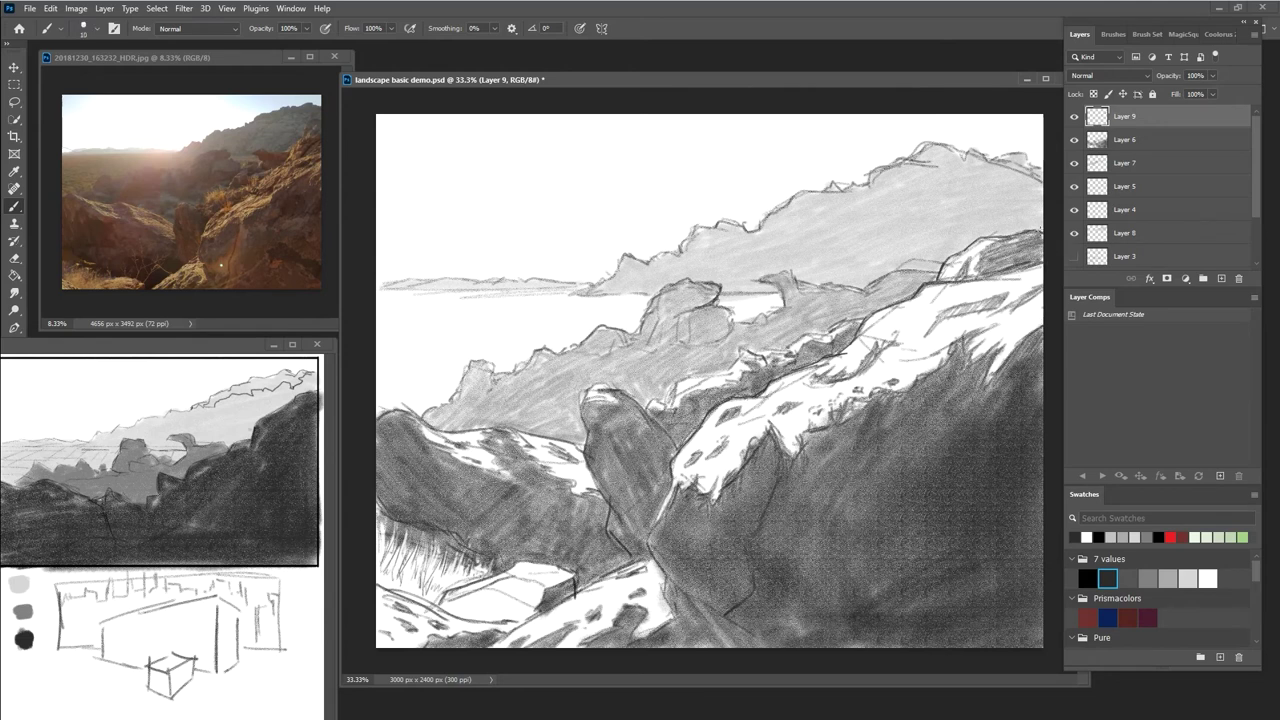
{"action": "mouse_move", "coordinate": [1010, 270]}
{"action": "left_mouse_down"}
{"action": "mouse_move", "coordinate": [1030, 266]}
{"action": "mouse_move", "coordinate": [1010, 275]}
{"action": "left_mouse_up"}
Strengthen the contours of the right foreground rock's near edge and the crevice at its base with the size 10 brush
{"action": "mouse_move", "coordinate": [672, 488]}
{"action": "left_mouse_down"}
{"action": "mouse_move", "coordinate": [649, 552]}
{"action": "mouse_move", "coordinate": [726, 610]}
{"action": "left_mouse_up"}
{"action": "left_click_drag", "start_coordinate": [720, 612], "coordinate": [760, 646]}
{"action": "left_click_drag", "start_coordinate": [662, 572], "coordinate": [678, 630]}
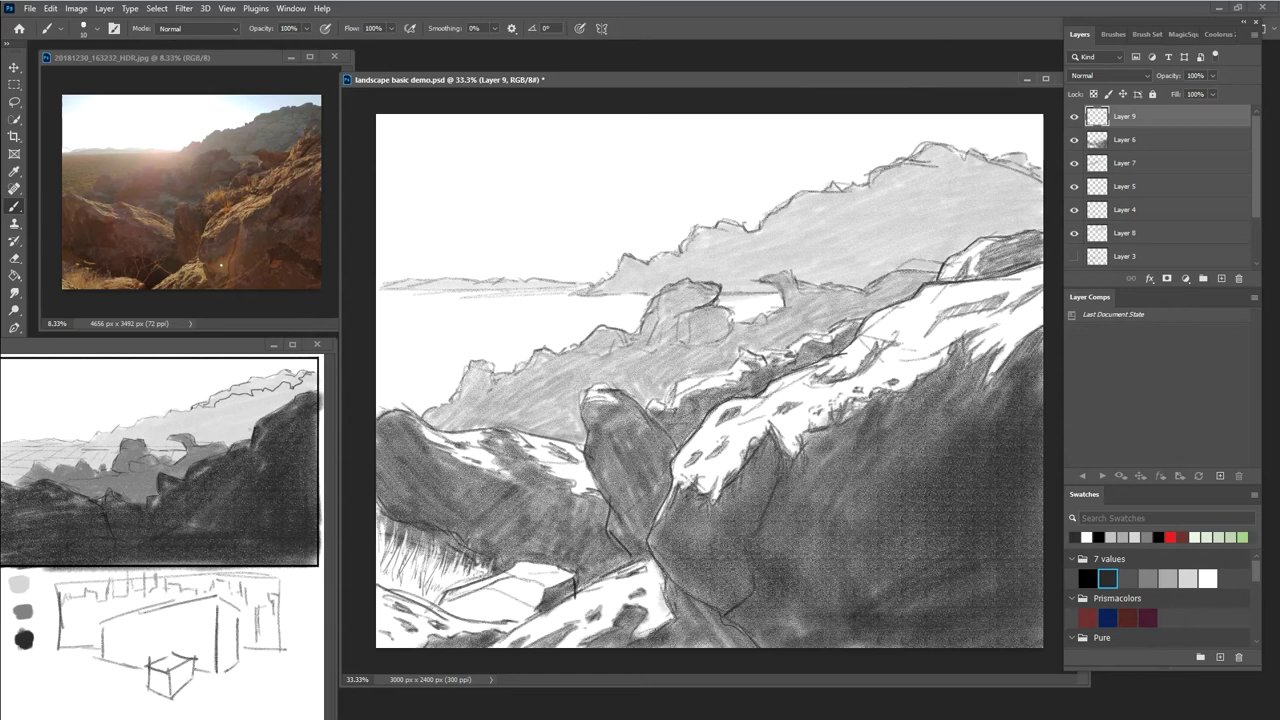
Reinforce the outlines of the bottom foreground rocks and the flat stone beside the grass
{"action": "mouse_move", "coordinate": [632, 565]}
{"action": "left_mouse_down"}
{"action": "mouse_move", "coordinate": [655, 559]}
{"action": "mouse_move", "coordinate": [508, 638]}
{"action": "left_mouse_up"}
{"action": "left_click_drag", "start_coordinate": [514, 630], "coordinate": [494, 648]}
{"action": "left_click_drag", "start_coordinate": [562, 604], "coordinate": [522, 628]}
{"action": "mouse_move", "coordinate": [518, 560]}
{"action": "left_mouse_down"}
{"action": "mouse_move", "coordinate": [487, 582]}
{"action": "mouse_move", "coordinate": [389, 561]}
{"action": "mouse_move", "coordinate": [411, 596]}
{"action": "mouse_move", "coordinate": [451, 612]}
{"action": "mouse_move", "coordinate": [389, 587]}
{"action": "left_mouse_up"}
{"action": "left_click_drag", "start_coordinate": [463, 619], "coordinate": [527, 620]}
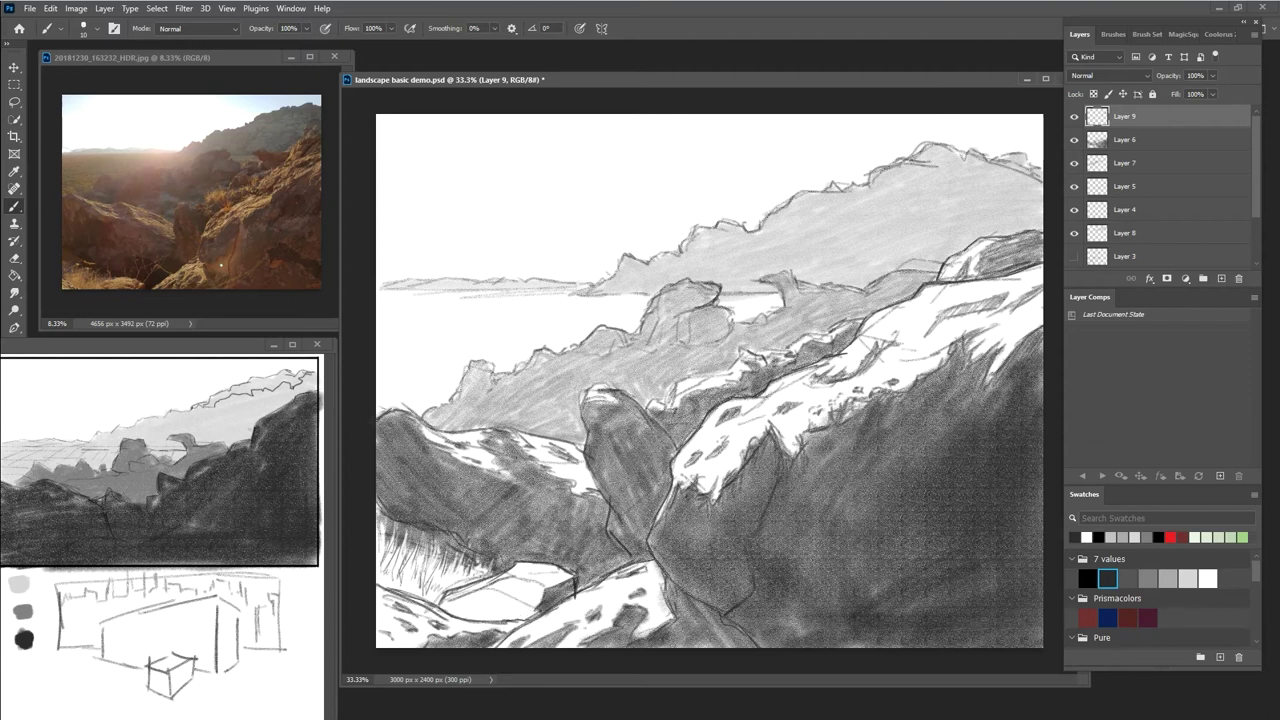
Darken the contours of the left foreground rock, the tall rock's cap and the ridge behind it, then reduce the brush slightly
{"action": "mouse_move", "coordinate": [388, 412]}
{"action": "left_mouse_down"}
{"action": "mouse_move", "coordinate": [550, 433]}
{"action": "mouse_move", "coordinate": [582, 452]}
{"action": "mouse_move", "coordinate": [599, 487]}
{"action": "left_mouse_up"}
{"action": "left_click_drag", "start_coordinate": [580, 419], "coordinate": [587, 437]}
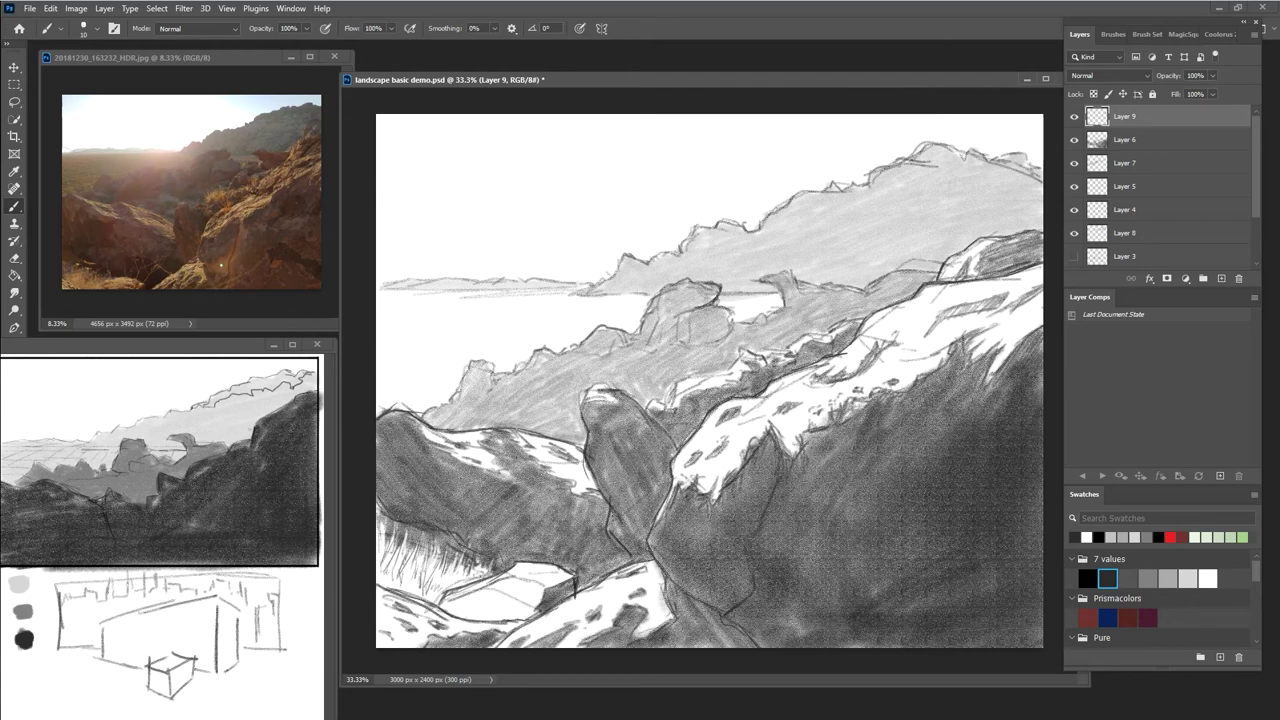
{"action": "mouse_move", "coordinate": [590, 395]}
{"action": "left_mouse_down"}
{"action": "mouse_move", "coordinate": [580, 421]}
{"action": "mouse_move", "coordinate": [601, 384]}
{"action": "mouse_move", "coordinate": [637, 398]}
{"action": "mouse_move", "coordinate": [676, 446]}
{"action": "mouse_move", "coordinate": [656, 401]}
{"action": "mouse_move", "coordinate": [682, 380]}
{"action": "mouse_move", "coordinate": [716, 377]}
{"action": "mouse_move", "coordinate": [741, 350]}
{"action": "mouse_move", "coordinate": [768, 360]}
{"action": "mouse_move", "coordinate": [834, 336]}
{"action": "mouse_move", "coordinate": [846, 318]}
{"action": "mouse_move", "coordinate": [816, 336]}
{"action": "left_mouse_up"}
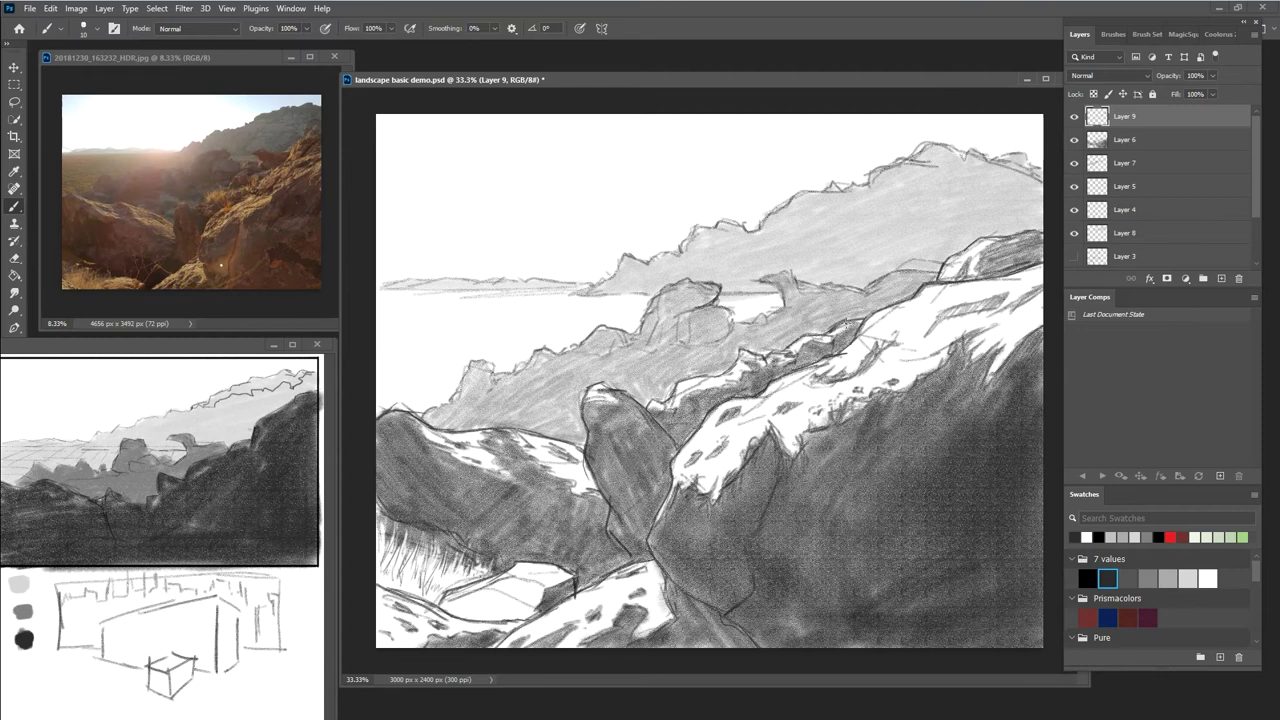
{"action": "key", "text": "["}
{"action": "key", "text": "["}
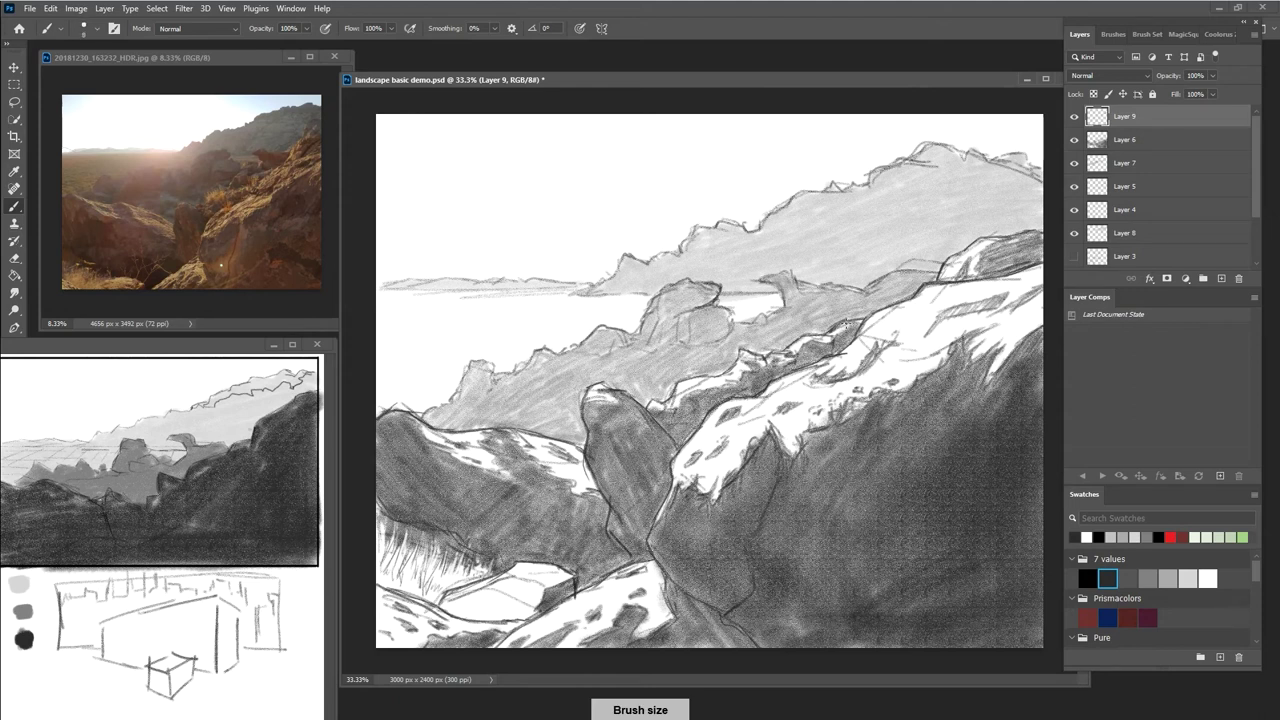
Examine the strengthened foreground contours at thumbnail size and at intermediate sizes
{"action": "key", "text": "ctrl+minus"}
{"action": "key", "text": "ctrl+minus"}
{"action": "key", "text": "ctrl+minus"}
{"action": "key", "text": "ctrl+minus"}
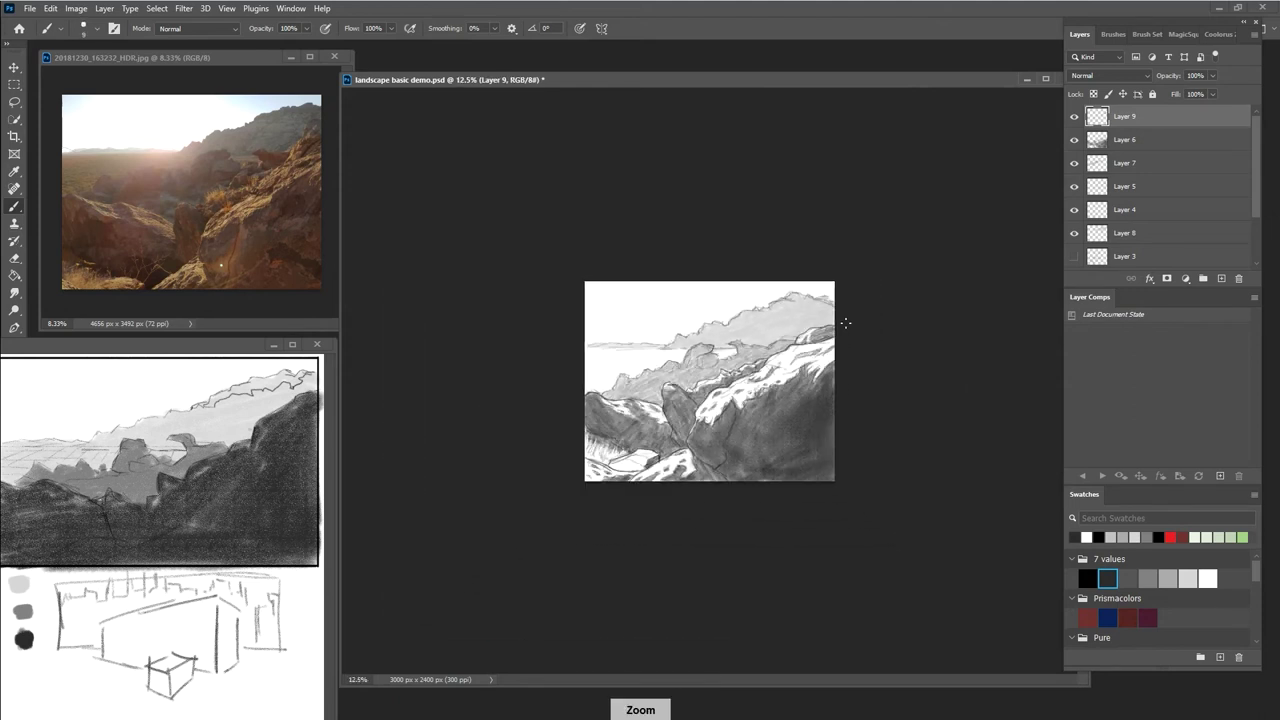
{"action": "key", "text": "ctrl+minus"}
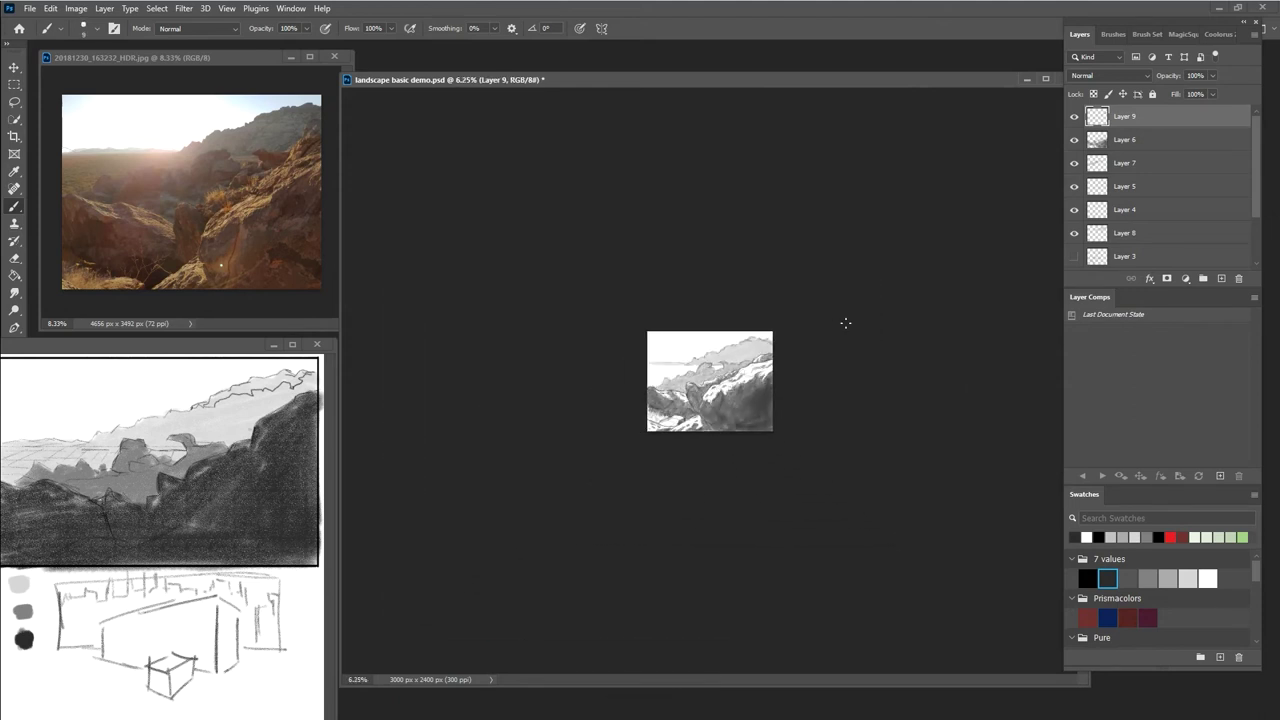
{"action": "key", "text": "ctrl+plus"}
{"action": "key", "text": "ctrl+plus"}
{"action": "key", "text": "ctrl+plus"}
{"action": "key", "text": "ctrl+plus"}
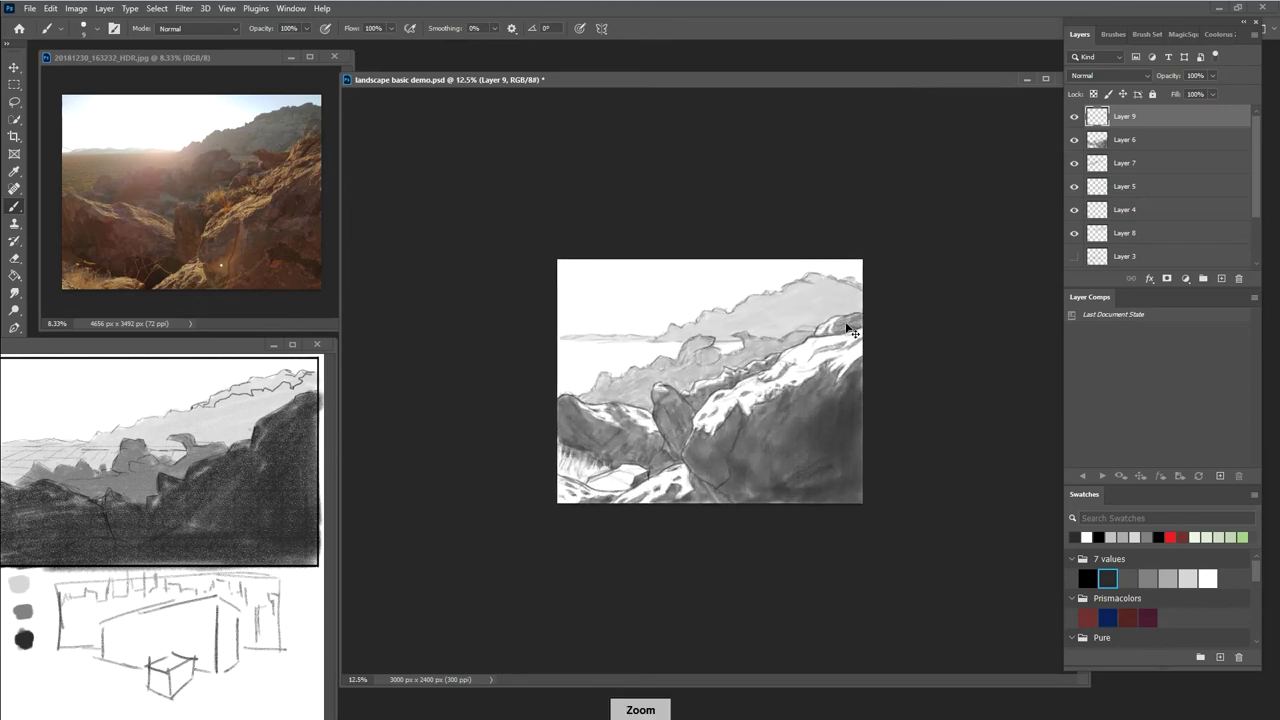
{"action": "key", "text": "ctrl+plus"}
{"action": "key", "text": "ctrl+minus"}
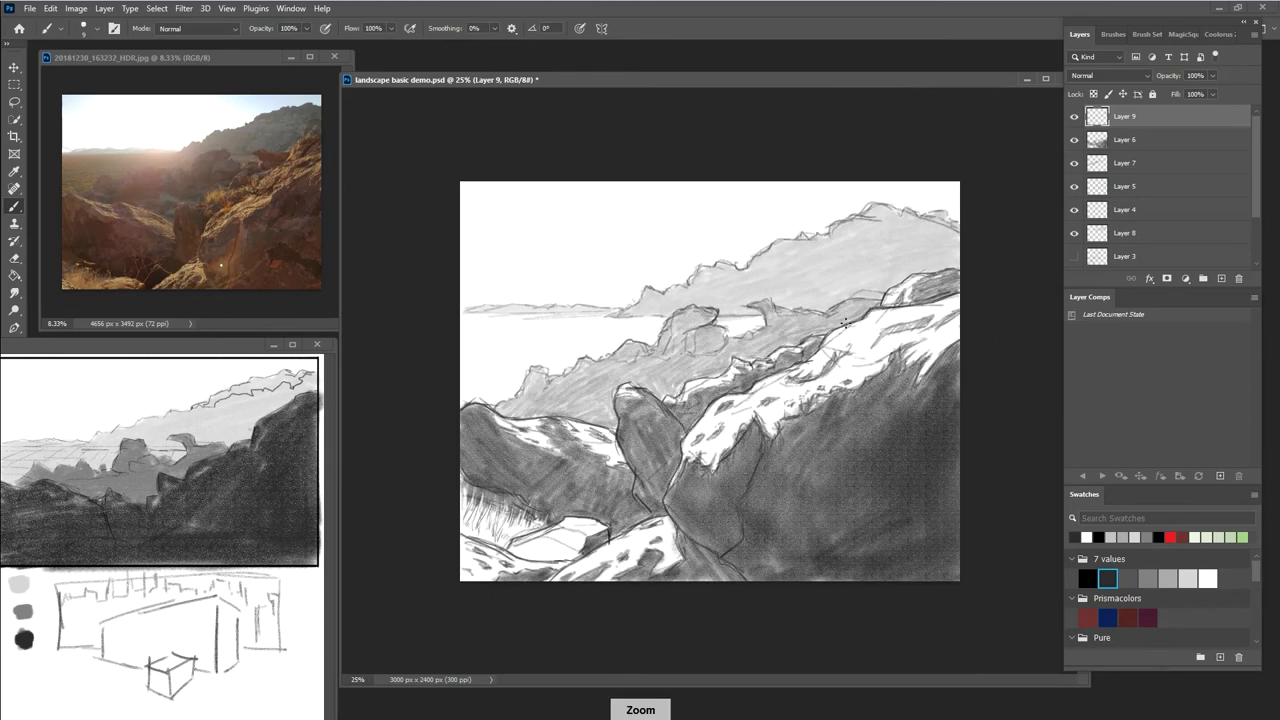
{"action": "key", "text": "ctrl+plus"}
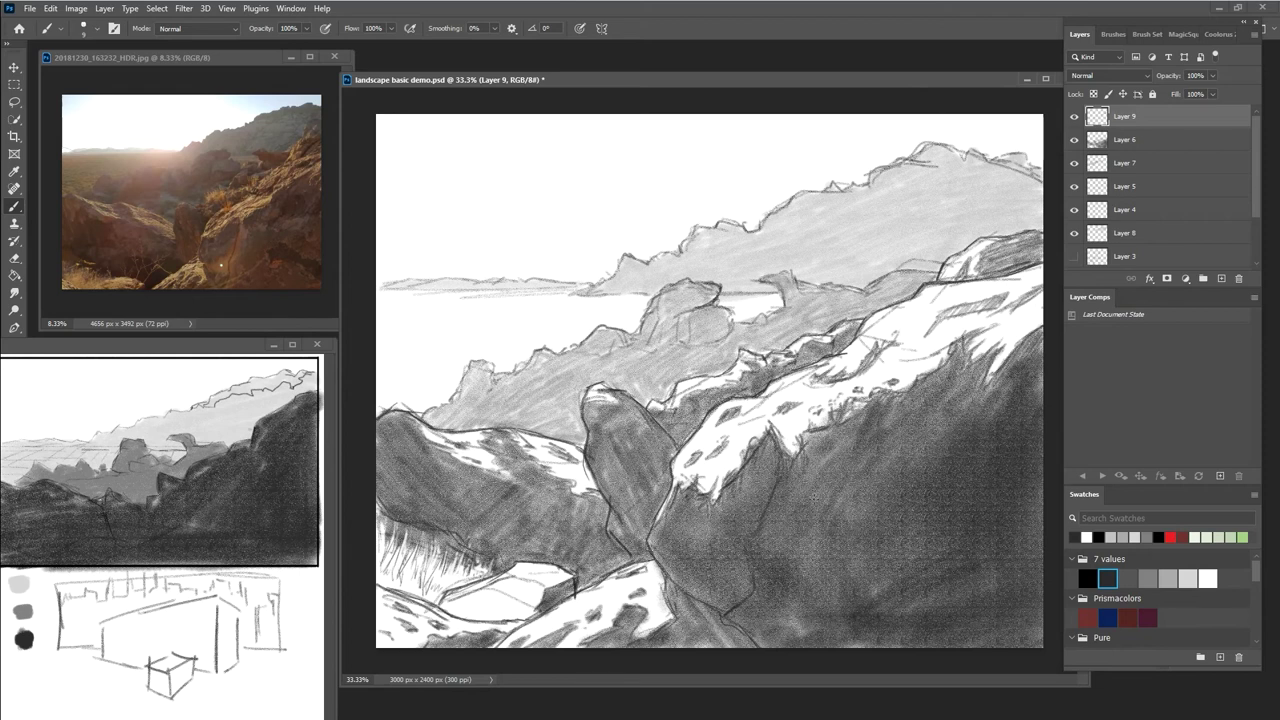
Hatch a darker shadow just below the tall rock's cap with dark grey, cleaning up the lit cap with white
{"action": "scroll", "coordinate": [777, 497], "scroll_direction": "up", "scroll_amount": 2}
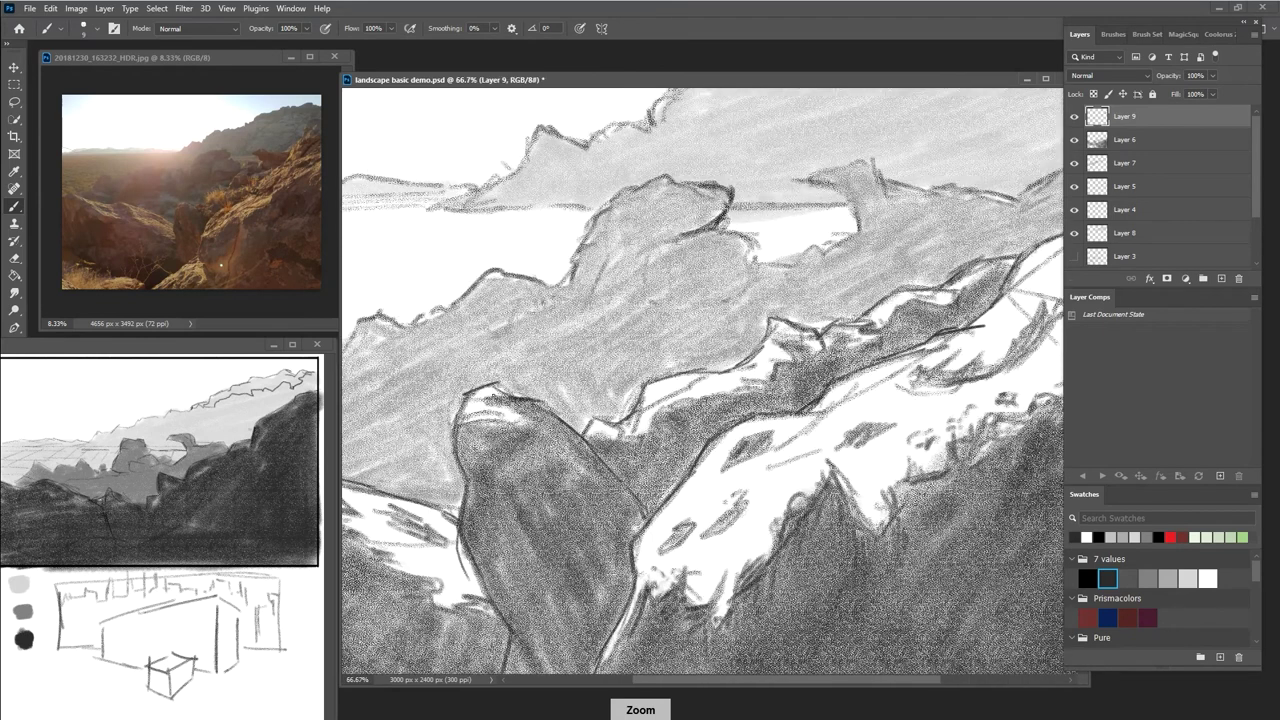
{"action": "left_click_drag", "start_coordinate": [468, 416], "coordinate": [492, 416]}
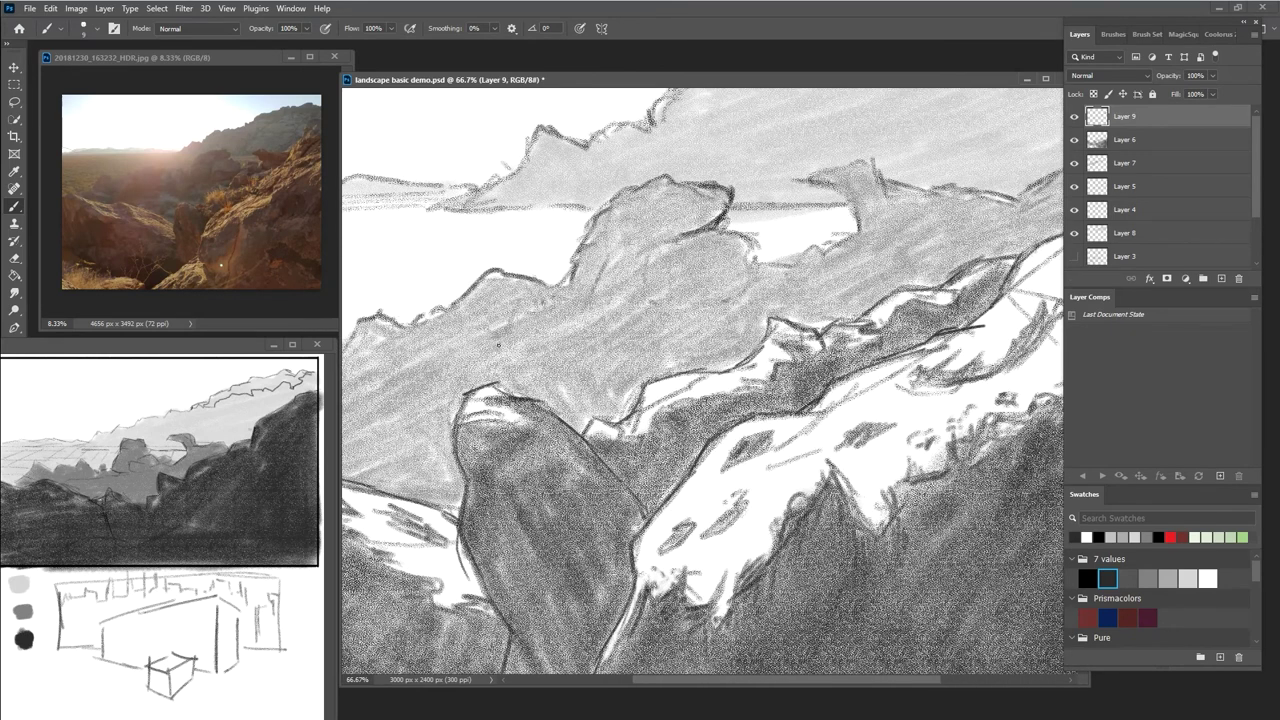
{"action": "left_click", "coordinate": [1208, 578]}
{"action": "left_click_drag", "start_coordinate": [482, 414], "coordinate": [491, 413]}
{"action": "left_click", "coordinate": [1106, 578]}
{"action": "left_click_drag", "start_coordinate": [468, 414], "coordinate": [498, 424]}
{"action": "mouse_move", "coordinate": [508, 410]}
{"action": "left_mouse_down"}
{"action": "mouse_move", "coordinate": [526, 422]}
{"action": "mouse_move", "coordinate": [500, 421]}
{"action": "left_mouse_up"}
{"action": "mouse_move", "coordinate": [498, 421]}
{"action": "left_mouse_down"}
{"action": "mouse_move", "coordinate": [518, 424]}
{"action": "mouse_move", "coordinate": [490, 405]}
{"action": "mouse_move", "coordinate": [507, 401]}
{"action": "mouse_move", "coordinate": [539, 423]}
{"action": "mouse_move", "coordinate": [478, 430]}
{"action": "mouse_move", "coordinate": [466, 462]}
{"action": "mouse_move", "coordinate": [516, 430]}
{"action": "left_mouse_up"}
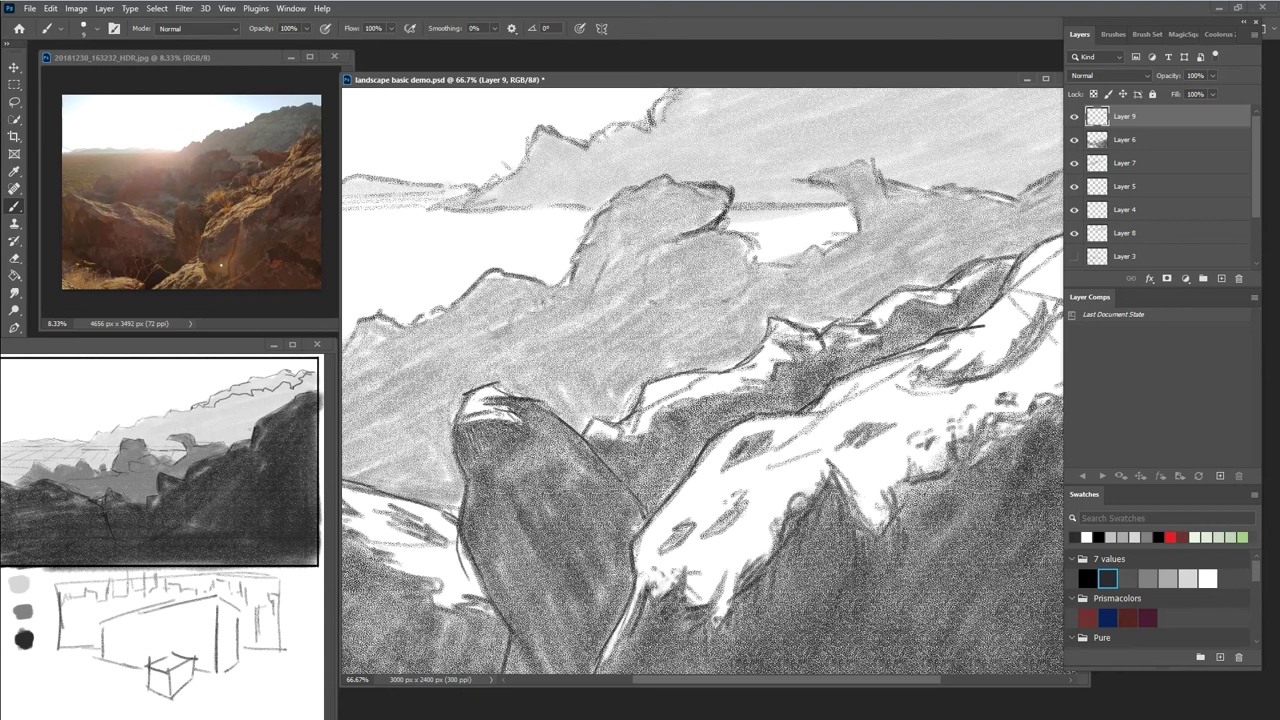
{"action": "left_click_drag", "start_coordinate": [509, 449], "coordinate": [540, 442]}
{"action": "key", "text": "ctrl+minus"}
{"action": "key", "text": "ctrl+minus"}
{"action": "key", "text": "ctrl+minus"}
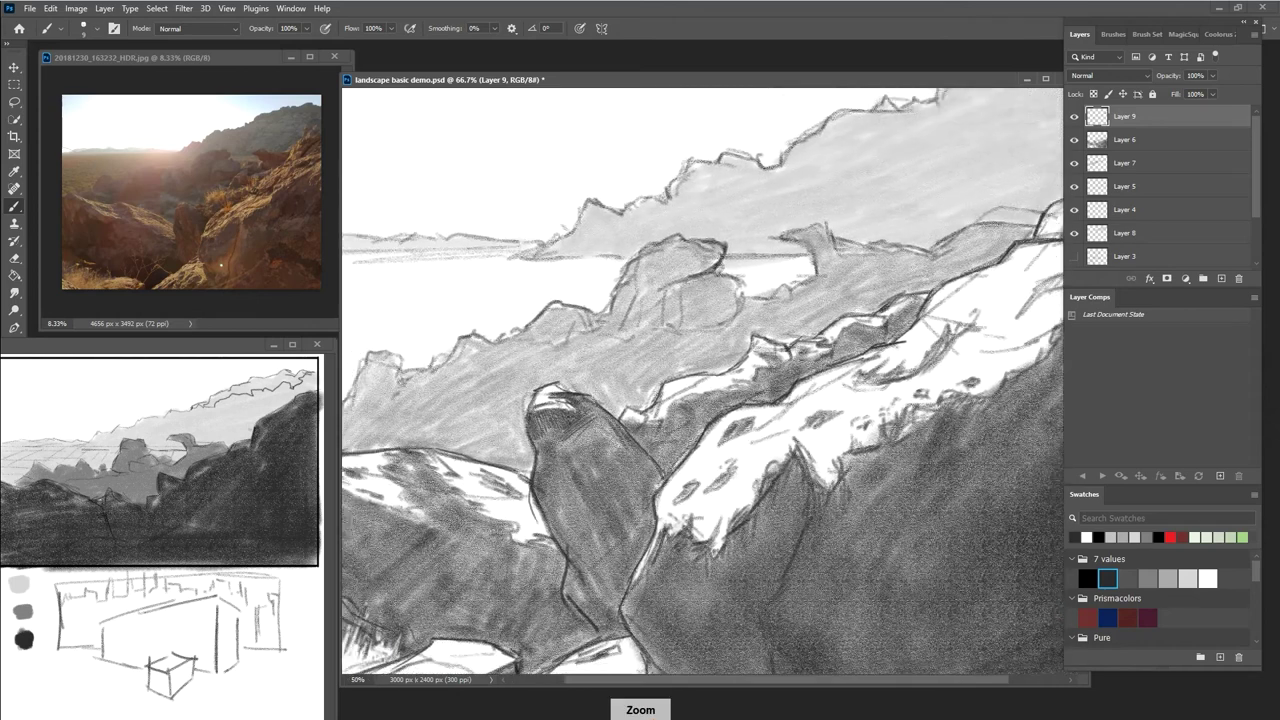
{"action": "key", "text": "ctrl+minus"}
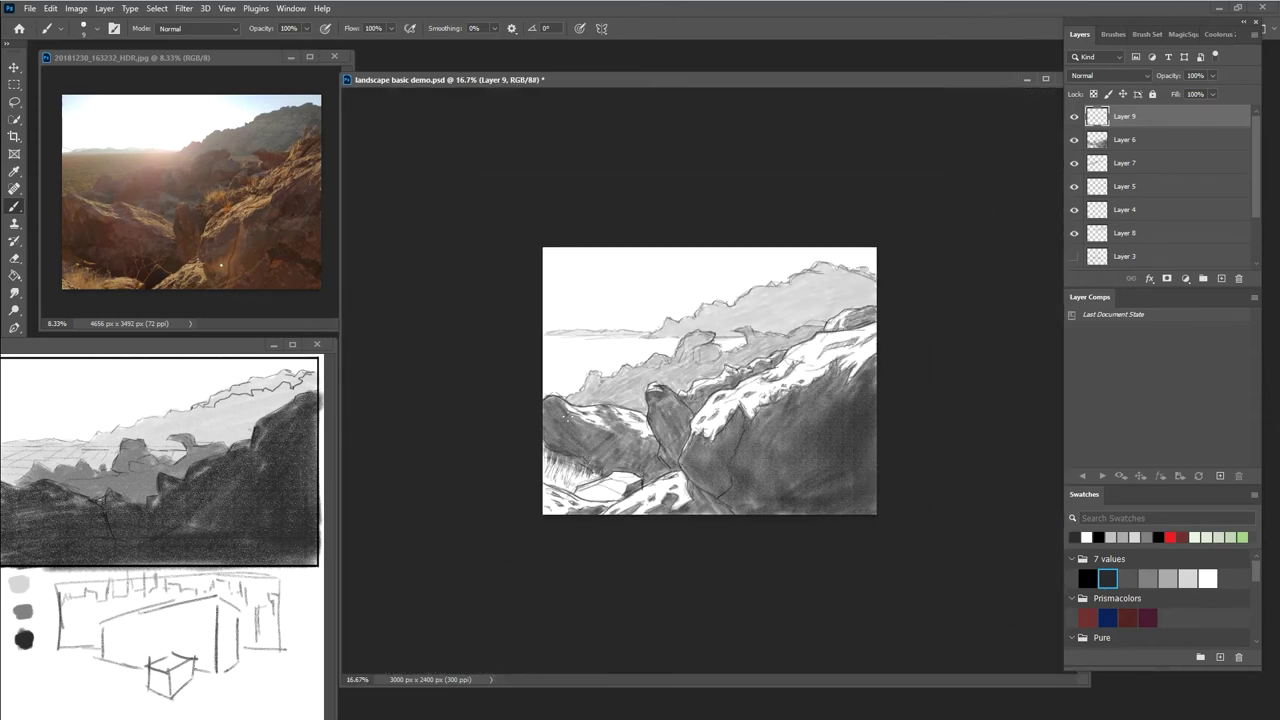
Refine the light edge and spots at the near end of the right foreground rock, alternating dark grey and white
{"action": "key", "text": "ctrl+plus"}
{"action": "key", "text": "ctrl+plus"}
{"action": "key", "text": "ctrl+plus"}
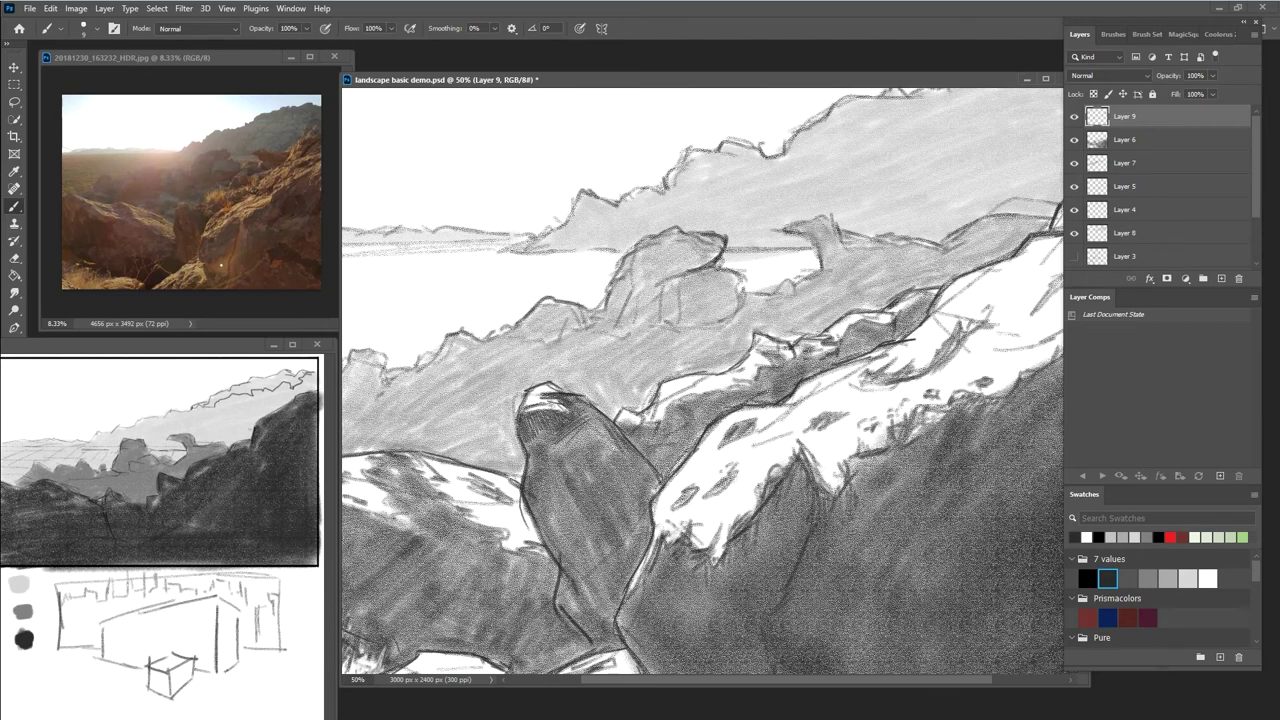
{"action": "left_click_drag", "start_coordinate": [679, 494], "coordinate": [674, 506]}
{"action": "left_click_drag", "start_coordinate": [693, 476], "coordinate": [706, 490]}
{"action": "left_click", "coordinate": [1207, 578]}
{"action": "left_click_drag", "start_coordinate": [670, 532], "coordinate": [685, 524]}
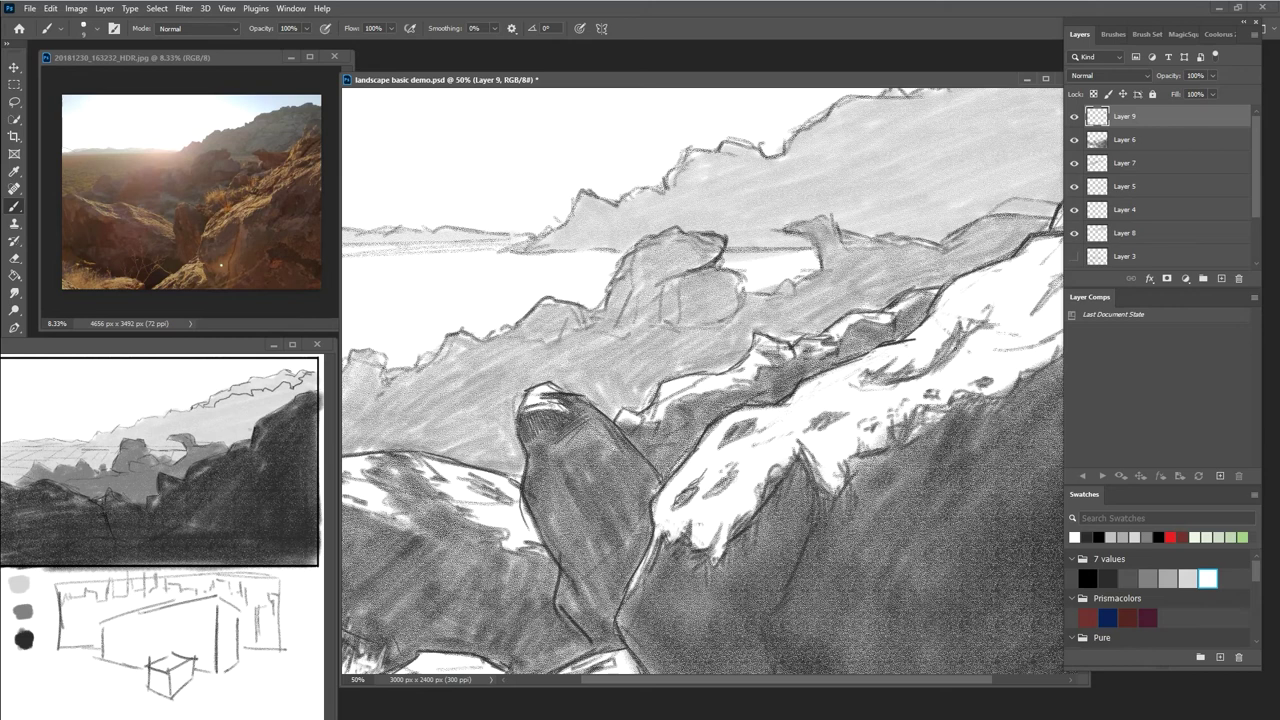
{"action": "left_click", "coordinate": [1108, 578]}
{"action": "key", "text": "ctrl+1"}
{"action": "key", "text": "ctrl+minus"}
{"action": "key", "text": "ctrl+minus"}
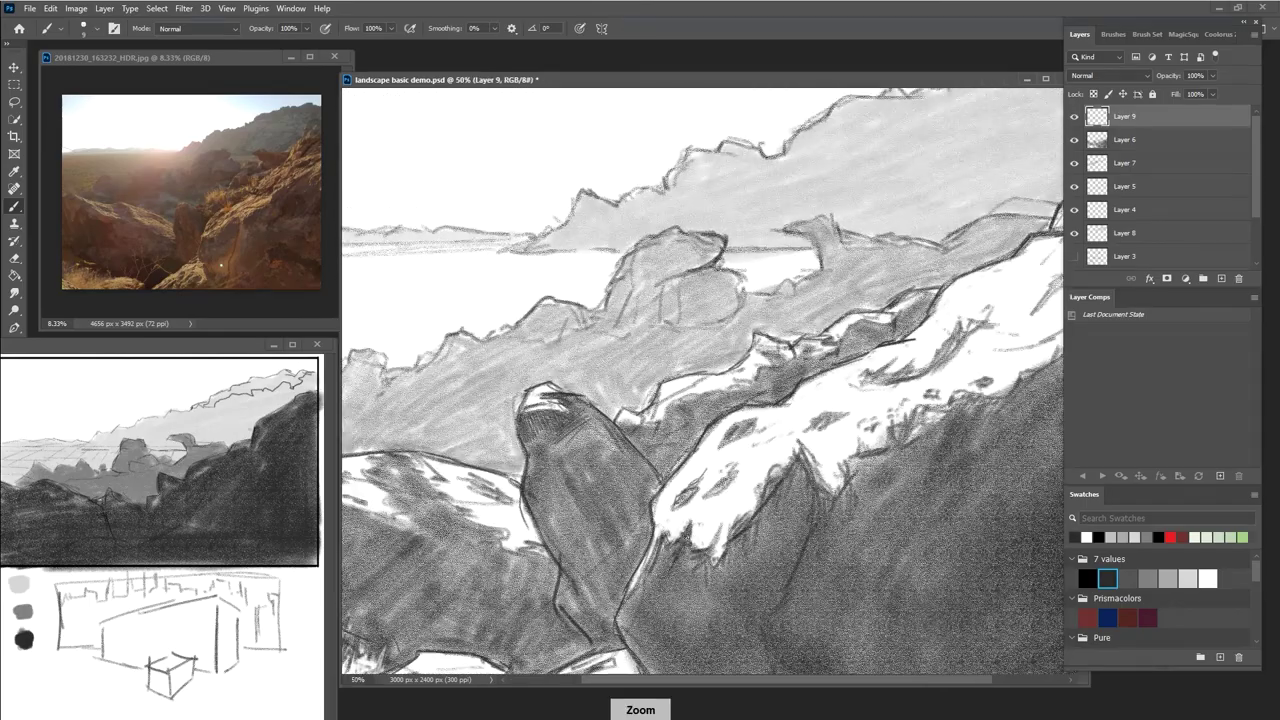
Hatch dark grey shadow below the right rock's lit near edge and into its notch with the brush at sizes 35 and 20
{"action": "key", "text": "bracketright"}
{"action": "key", "text": "bracketright"}
{"action": "key", "text": "bracketright"}
{"action": "key", "text": "bracketright"}
{"action": "mouse_move", "coordinate": [668, 542]}
{"action": "left_mouse_down"}
{"action": "mouse_move", "coordinate": [662, 586]}
{"action": "mouse_move", "coordinate": [648, 590]}
{"action": "mouse_move", "coordinate": [661, 556]}
{"action": "mouse_move", "coordinate": [633, 599]}
{"action": "mouse_move", "coordinate": [636, 587]}
{"action": "mouse_move", "coordinate": [634, 650]}
{"action": "mouse_move", "coordinate": [633, 630]}
{"action": "mouse_move", "coordinate": [690, 513]}
{"action": "left_mouse_up"}
{"action": "key", "text": "bracketleft"}
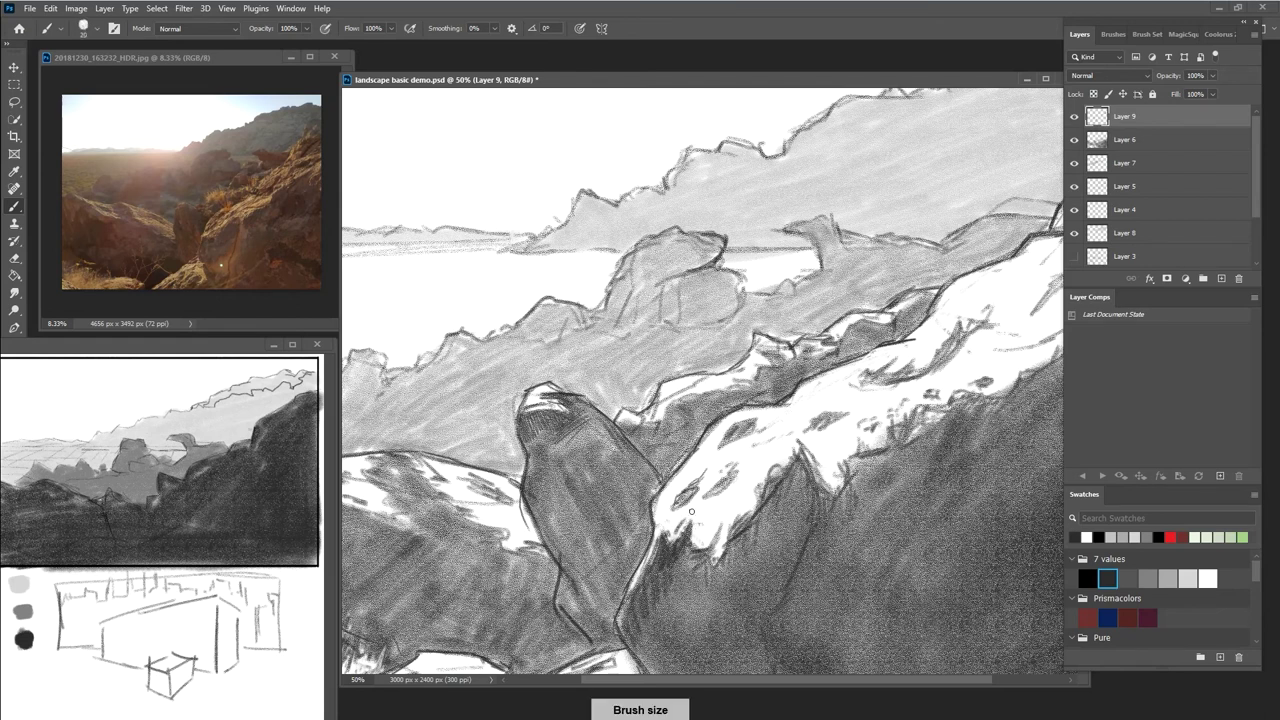
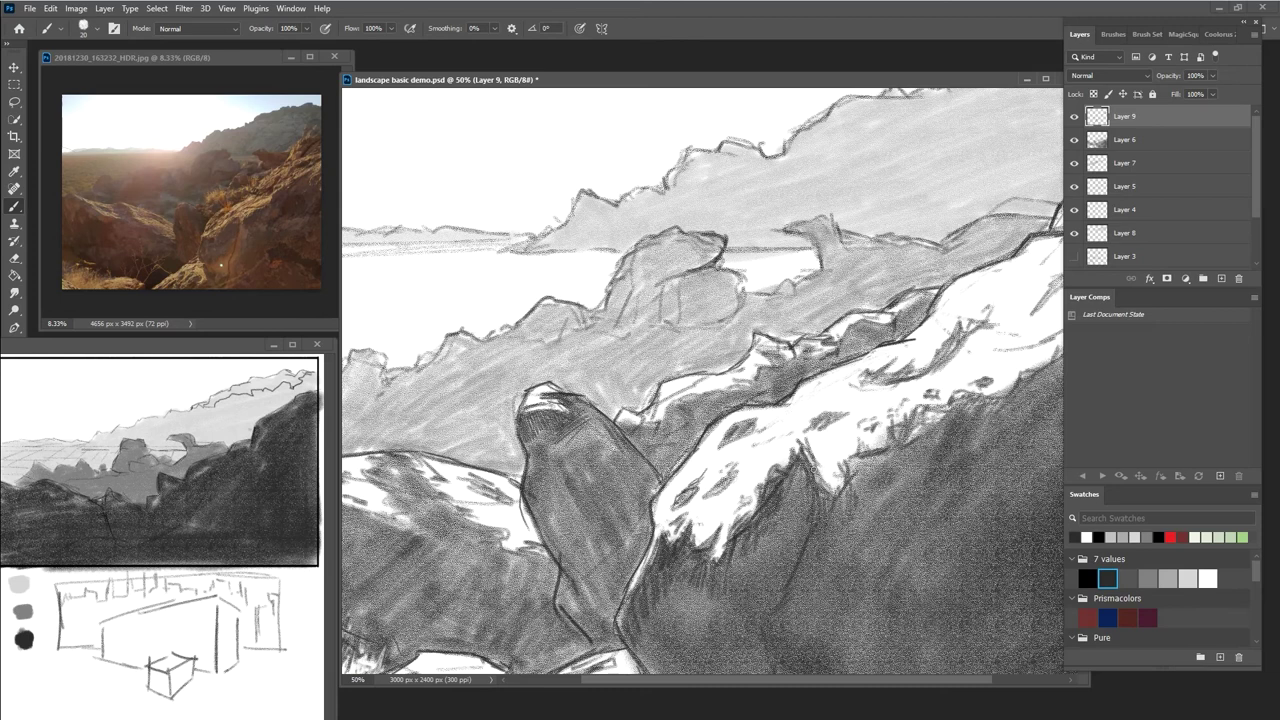
{"action": "mouse_move", "coordinate": [810, 478]}
{"action": "left_mouse_down"}
{"action": "mouse_move", "coordinate": [784, 506]}
{"action": "mouse_move", "coordinate": [798, 468]}
{"action": "mouse_move", "coordinate": [800, 518]}
{"action": "mouse_move", "coordinate": [830, 506]}
{"action": "mouse_move", "coordinate": [828, 526]}
{"action": "left_mouse_up"}
{"action": "key", "text": "ctrl+minus"}
{"action": "key", "text": "ctrl+minus"}
{"action": "key", "text": "ctrl+minus"}
{"action": "key", "text": "ctrl+minus"}
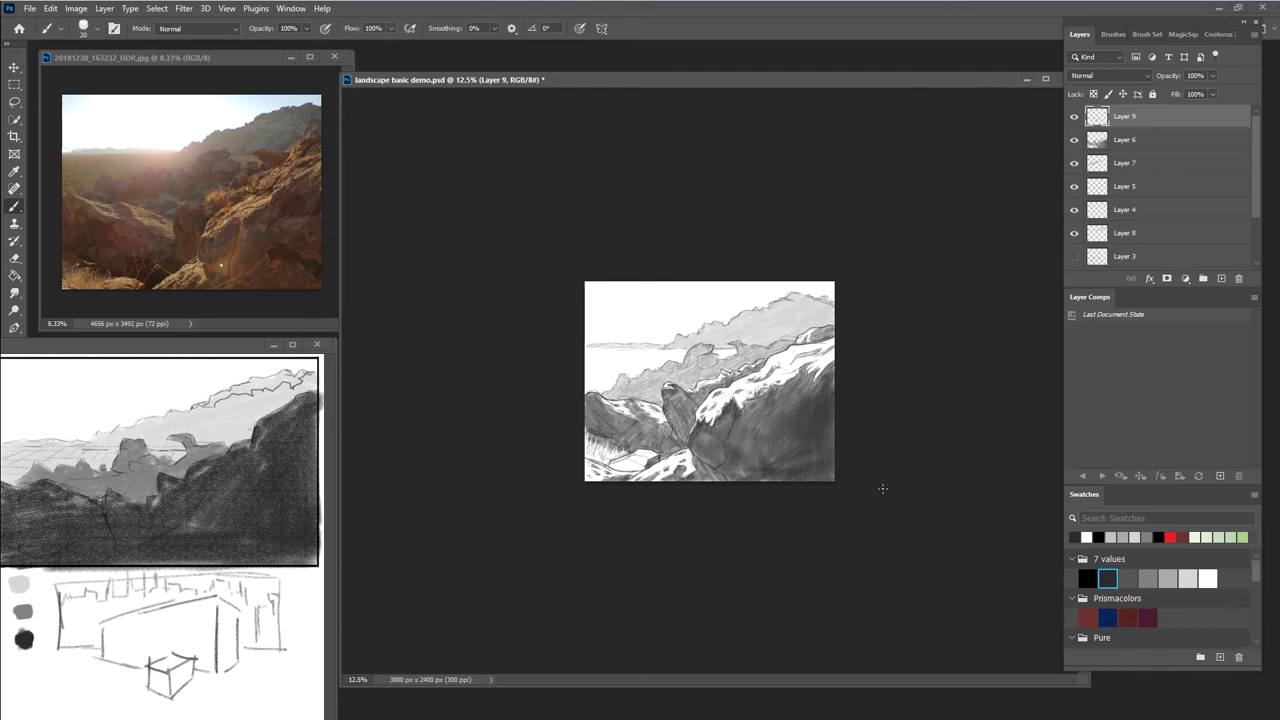
Extend the dark hatching from the notch along the shadow edge of the right rock with the size 20 brush
{"action": "key", "text": "ctrl+plus"}
{"action": "key", "text": "ctrl+plus"}
{"action": "key", "text": "ctrl+plus"}
{"action": "key", "text": "ctrl+plus"}
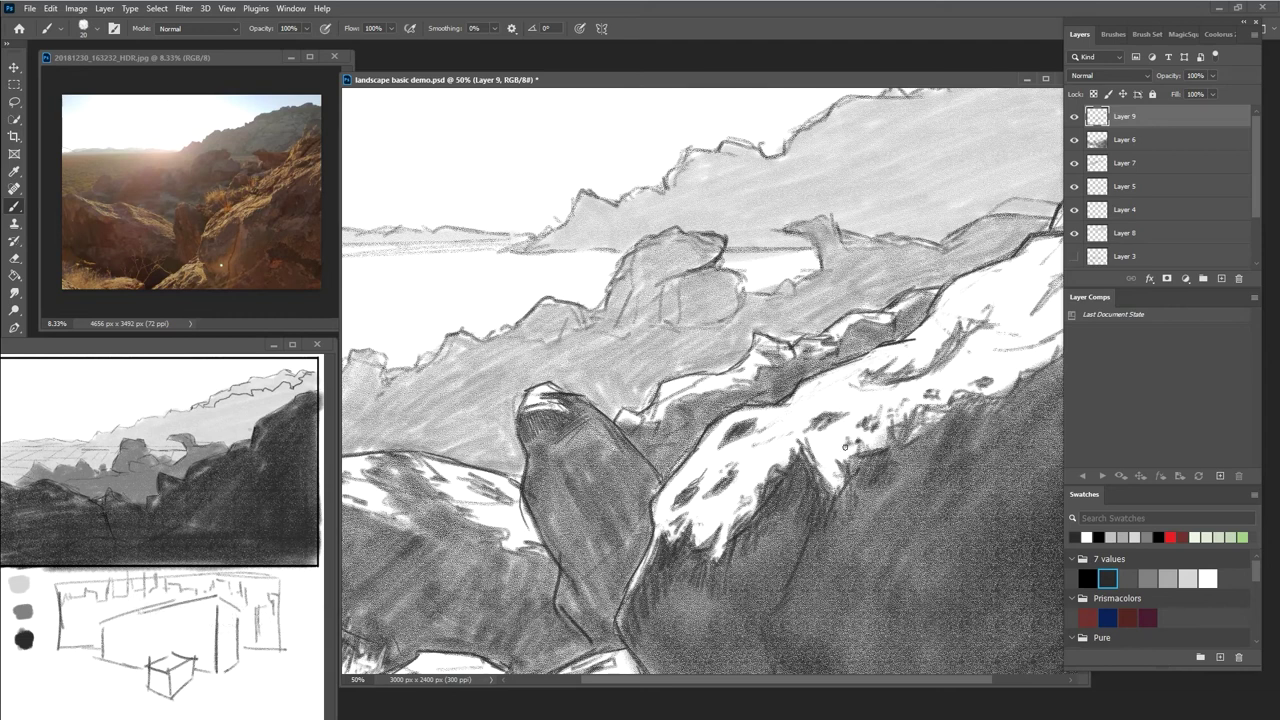
{"action": "mouse_move", "coordinate": [860, 444]}
{"action": "left_mouse_down"}
{"action": "mouse_move", "coordinate": [884, 446]}
{"action": "mouse_move", "coordinate": [906, 424]}
{"action": "mouse_move", "coordinate": [898, 442]}
{"action": "mouse_move", "coordinate": [928, 456]}
{"action": "mouse_move", "coordinate": [932, 470]}
{"action": "mouse_move", "coordinate": [851, 475]}
{"action": "mouse_move", "coordinate": [859, 468]}
{"action": "mouse_move", "coordinate": [846, 508]}
{"action": "mouse_move", "coordinate": [876, 490]}
{"action": "left_mouse_up"}
{"action": "left_click_drag", "start_coordinate": [904, 480], "coordinate": [892, 500]}
{"action": "left_click_drag", "start_coordinate": [868, 516], "coordinate": [852, 554]}
Darken the right rock's side plane and upper shadow edge with the brush at size 60, ending at brush size 70
{"action": "key", "text": "ctrl+plus"}
{"action": "key", "text": "ctrl+plus"}
{"action": "key", "text": "ctrl+minus"}
{"action": "key", "text": "ctrl+minus"}
{"action": "key", "text": "bracketright"}
{"action": "key", "text": "bracketright"}
{"action": "key", "text": "bracketright"}
{"action": "key", "text": "bracketright"}
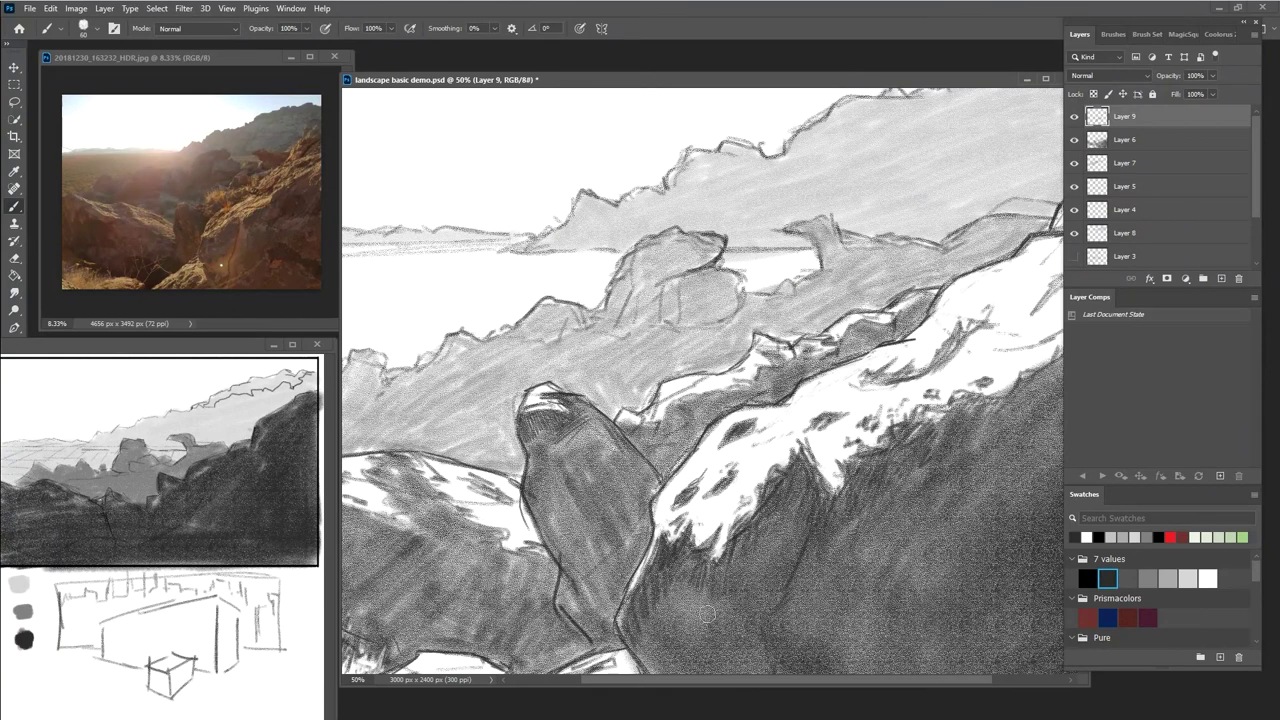
{"action": "mouse_move", "coordinate": [692, 594]}
{"action": "left_mouse_down"}
{"action": "mouse_move", "coordinate": [676, 620]}
{"action": "mouse_move", "coordinate": [714, 628]}
{"action": "left_mouse_up"}
{"action": "left_click_drag", "start_coordinate": [758, 570], "coordinate": [746, 630]}
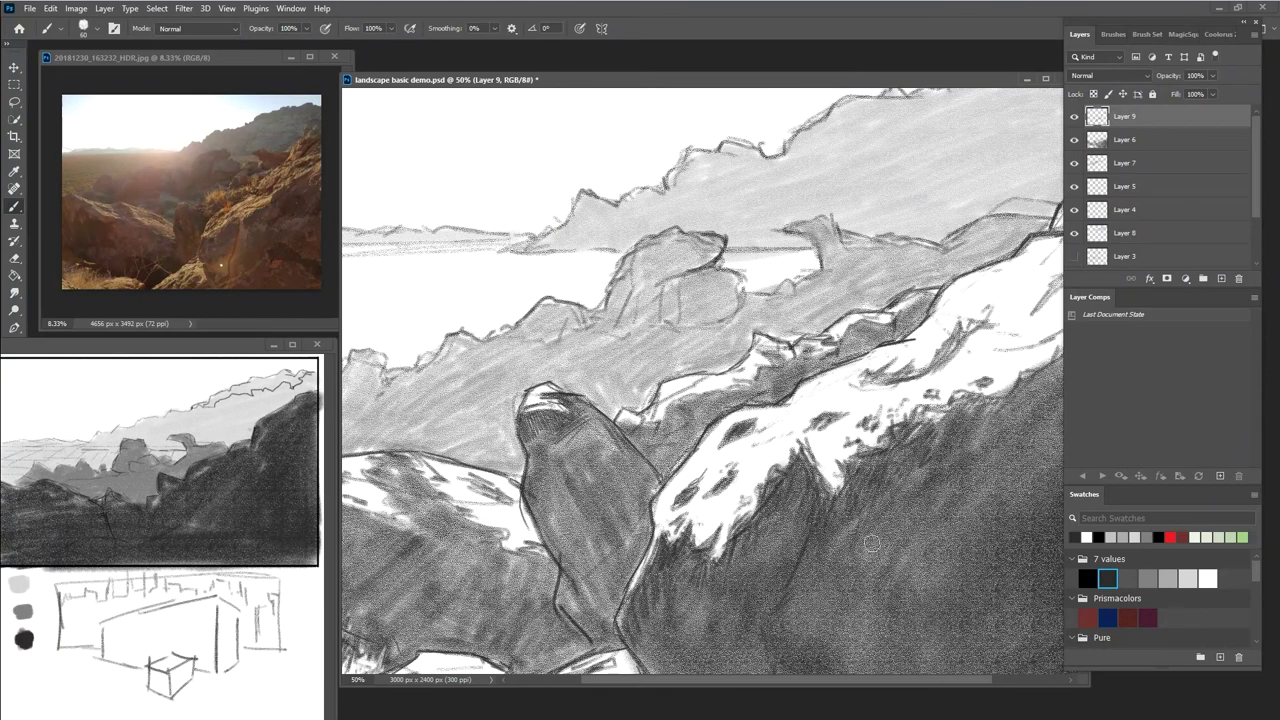
{"action": "left_click_drag", "start_coordinate": [920, 430], "coordinate": [958, 408]}
{"action": "key", "text": "bracketleft"}
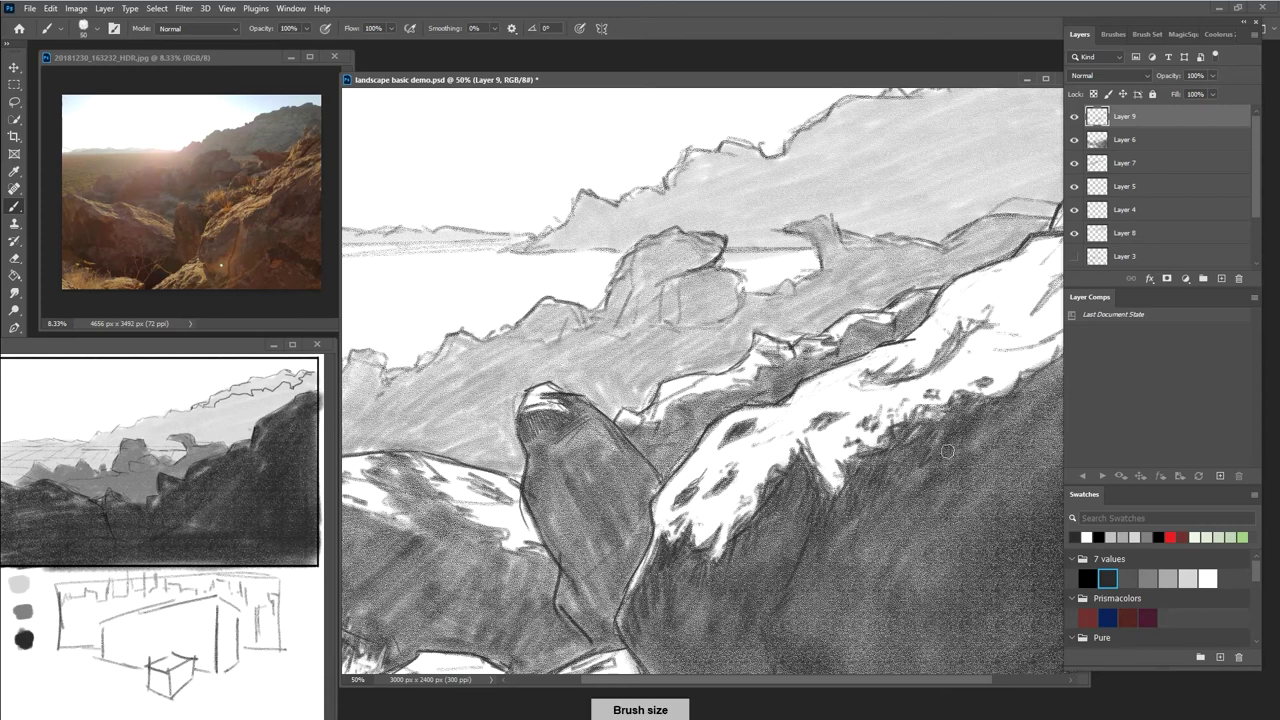
{"action": "key", "text": "bracketright"}
{"action": "key", "text": "bracketright"}
Examine the right rock's darkened side plane against the rest of the sketch at thumbnail and intermediate sizes
{"action": "key", "text": "ctrl+plus"}
{"action": "key", "text": "ctrl+plus"}
{"action": "key", "text": "ctrl+minus"}
{"action": "key", "text": "ctrl+minus"}
{"action": "key", "text": "ctrl+minus"}
{"action": "key", "text": "ctrl+minus"}
{"action": "key", "text": "ctrl+minus"}
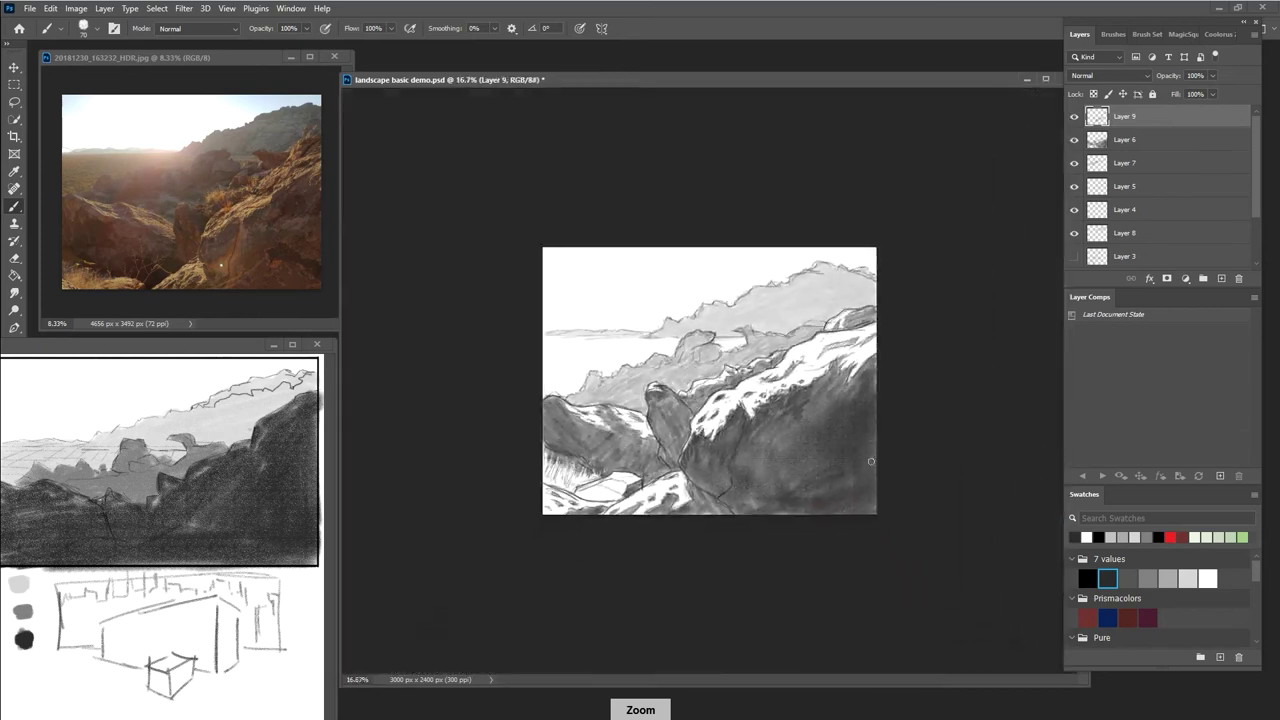
{"action": "scroll", "coordinate": [860, 462], "scroll_direction": "down", "scroll_amount": 4}
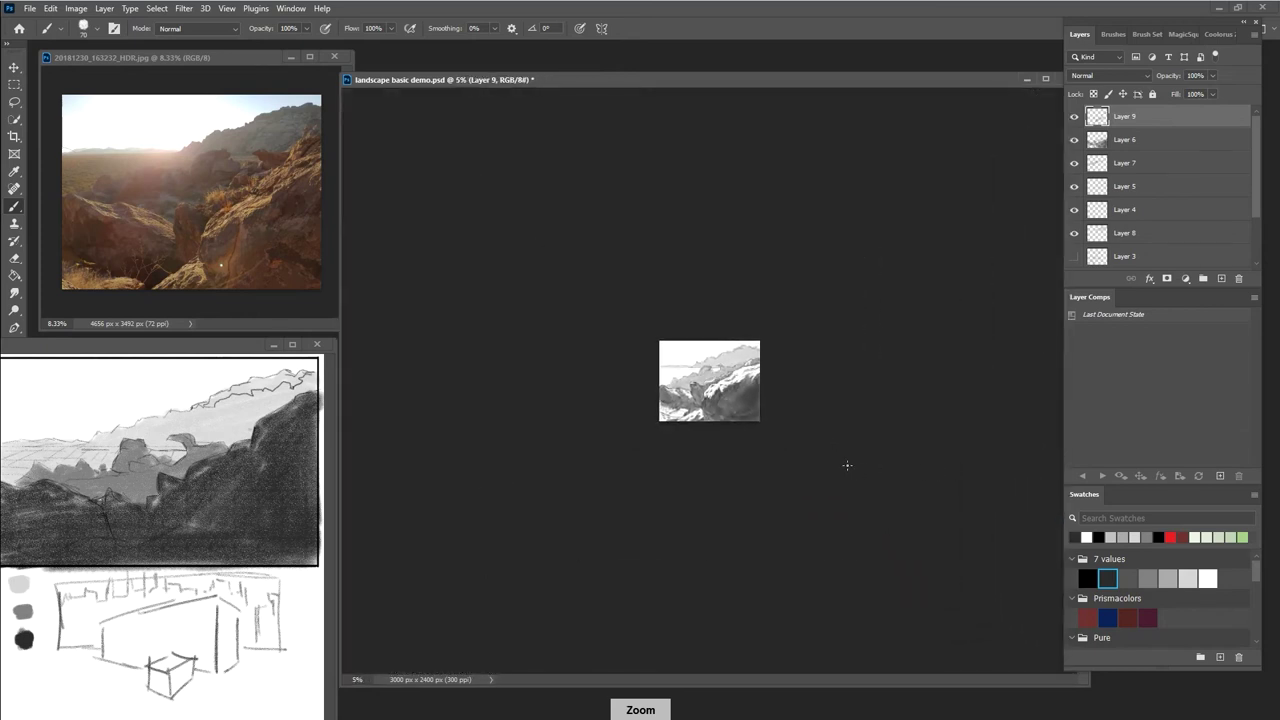
{"action": "scroll", "coordinate": [847, 465], "scroll_direction": "up", "scroll_amount": 3}
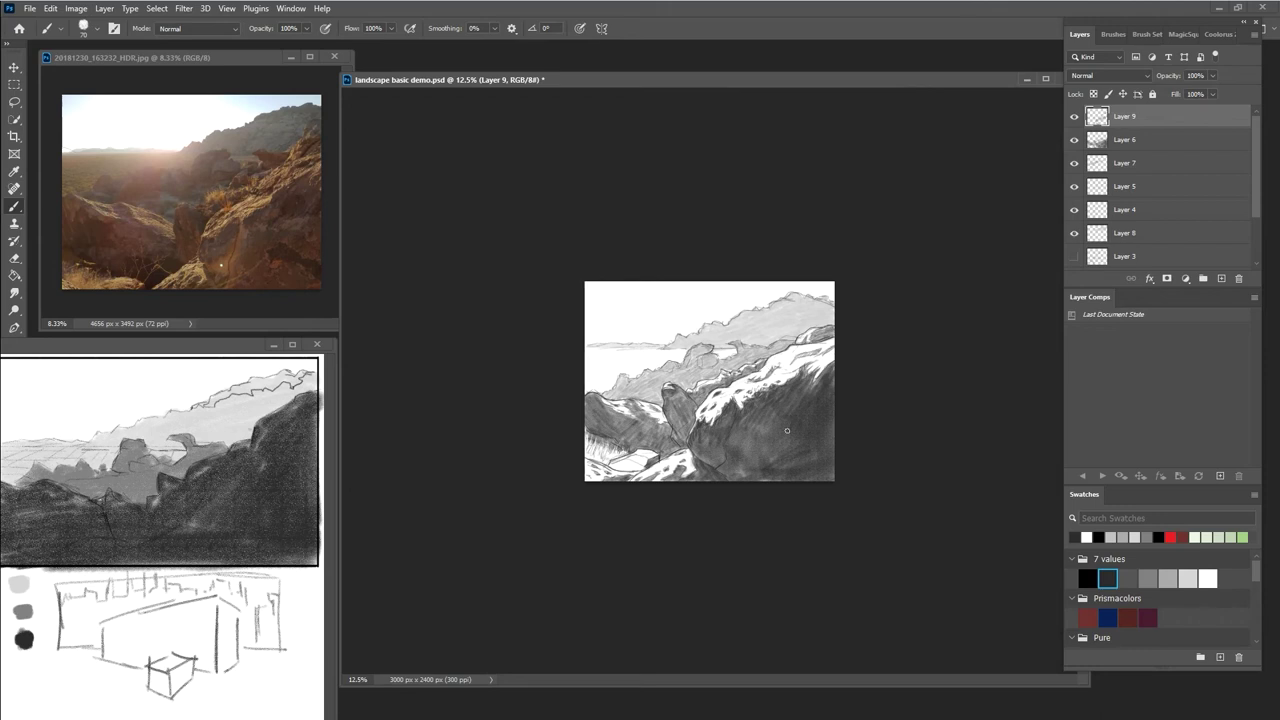
{"action": "key", "text": "ctrl+minus"}
{"action": "key", "text": "ctrl+plus"}
{"action": "key", "text": "ctrl+plus"}
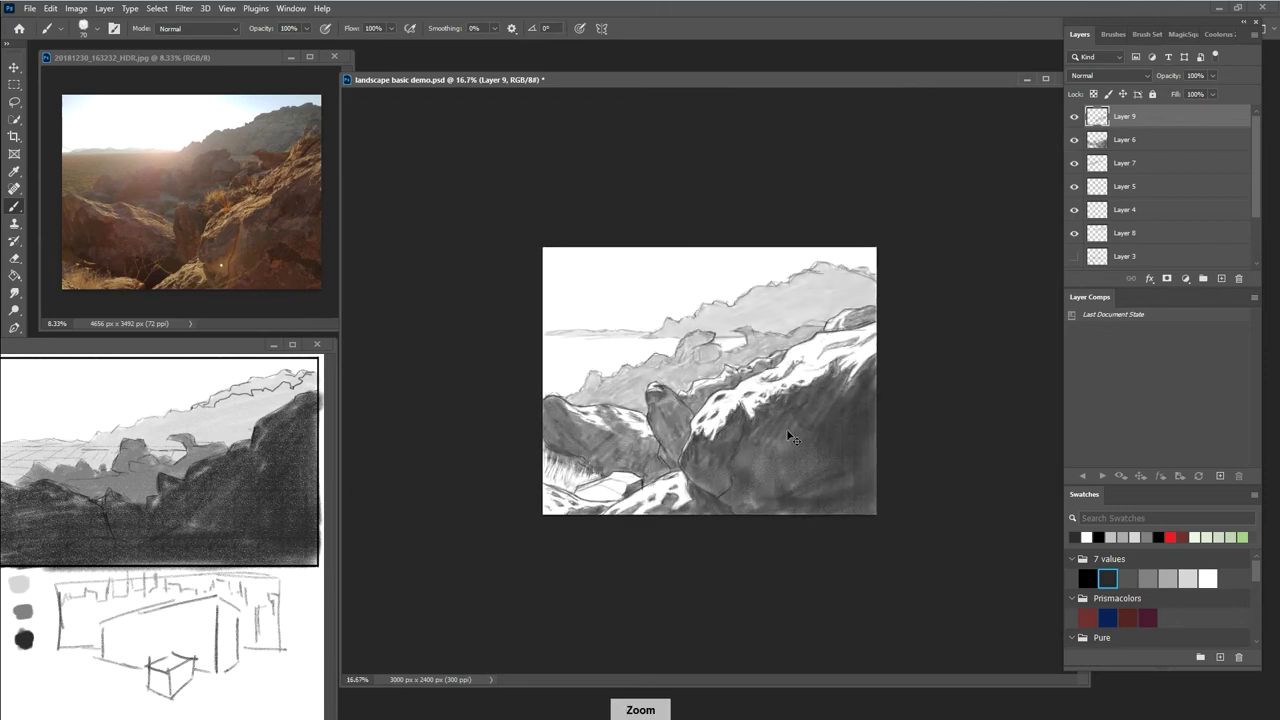
{"action": "key", "text": "ctrl+plus"}
{"action": "key", "text": "ctrl+minus"}
{"action": "left_click_drag", "start_coordinate": [790, 437], "coordinate": [794, 439]}
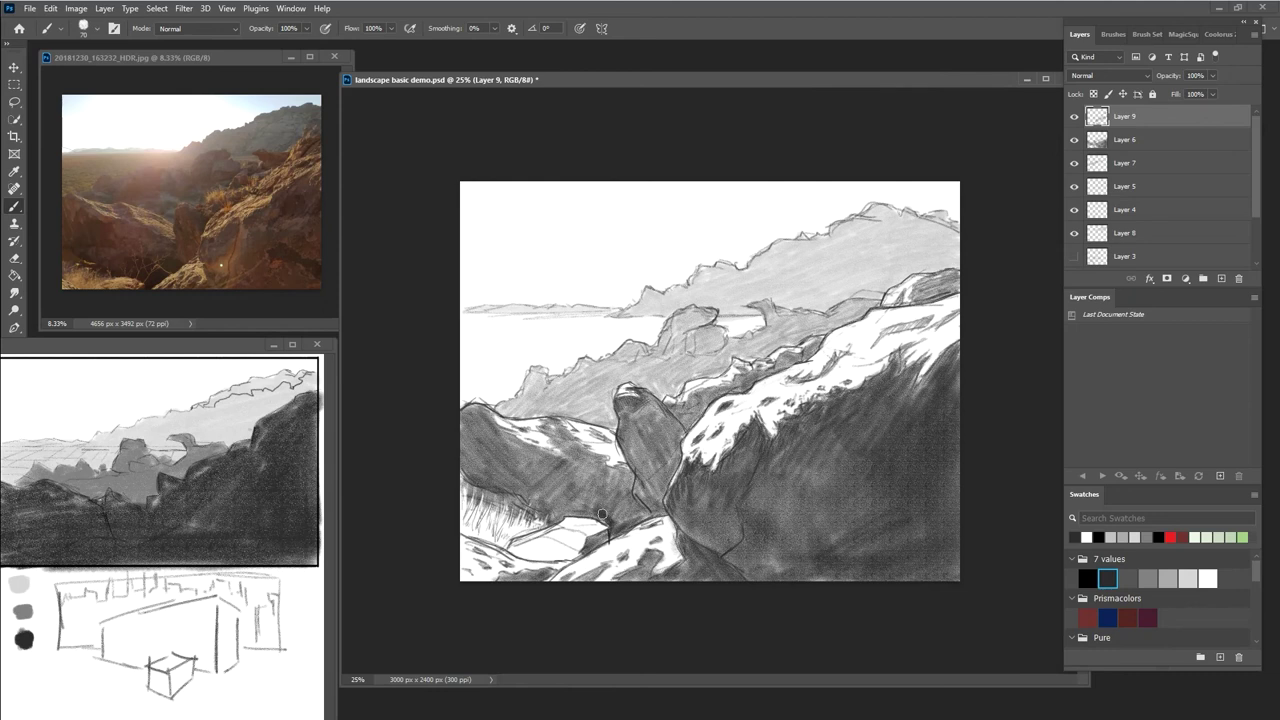
{"action": "key", "text": "ctrl+minus"}
{"action": "key", "text": "ctrl+minus"}
{"action": "key", "text": "ctrl+plus"}
{"action": "key", "text": "ctrl+plus"}
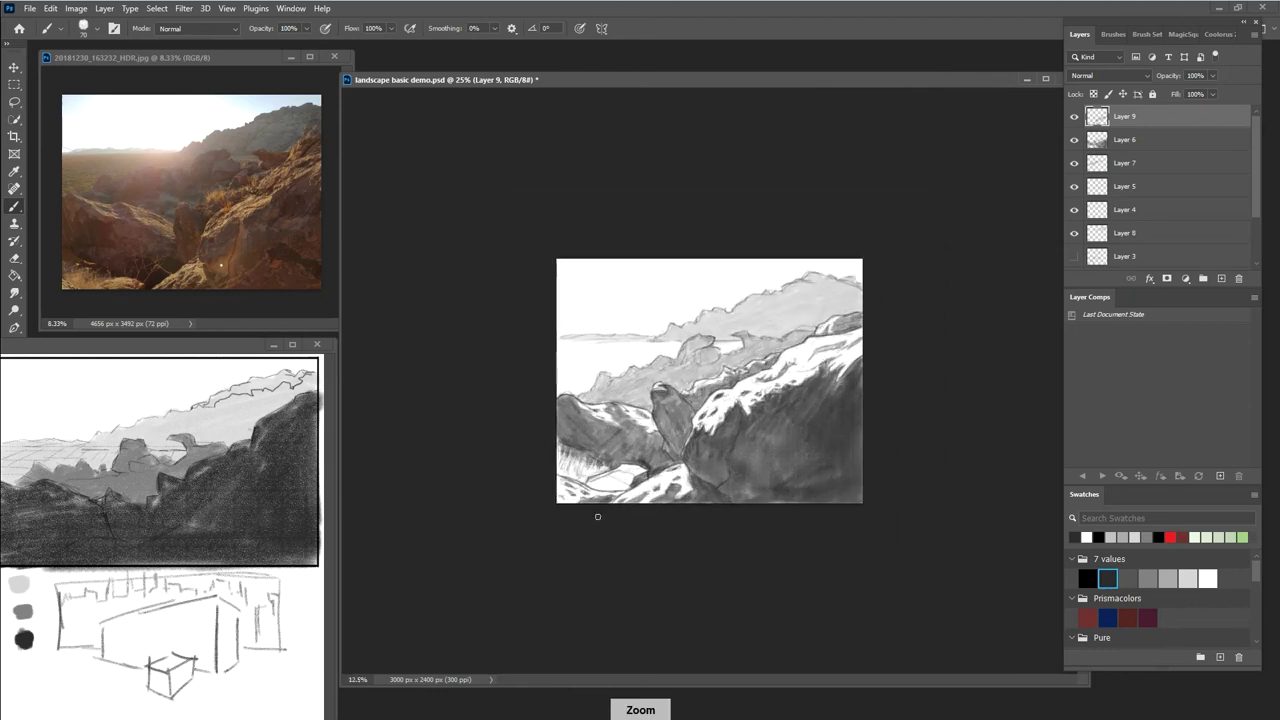
Darken the underside of the left foreground rock above the flat stone and grass, varying the brush between sizes 40 and 70
{"action": "key", "text": "bracketleft"}
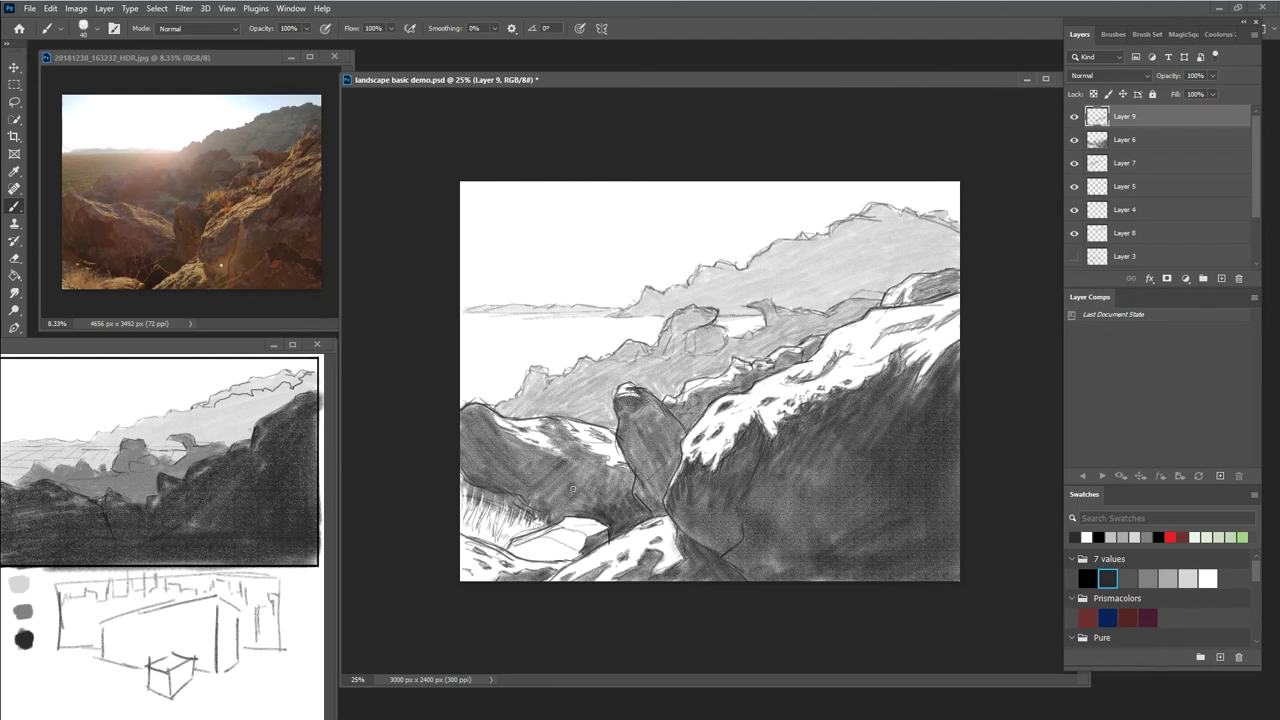
{"action": "left_click_drag", "start_coordinate": [578, 517], "coordinate": [562, 514]}
{"action": "mouse_move", "coordinate": [537, 497]}
{"action": "left_mouse_down"}
{"action": "mouse_move", "coordinate": [555, 487]}
{"action": "mouse_move", "coordinate": [586, 508]}
{"action": "left_mouse_up"}
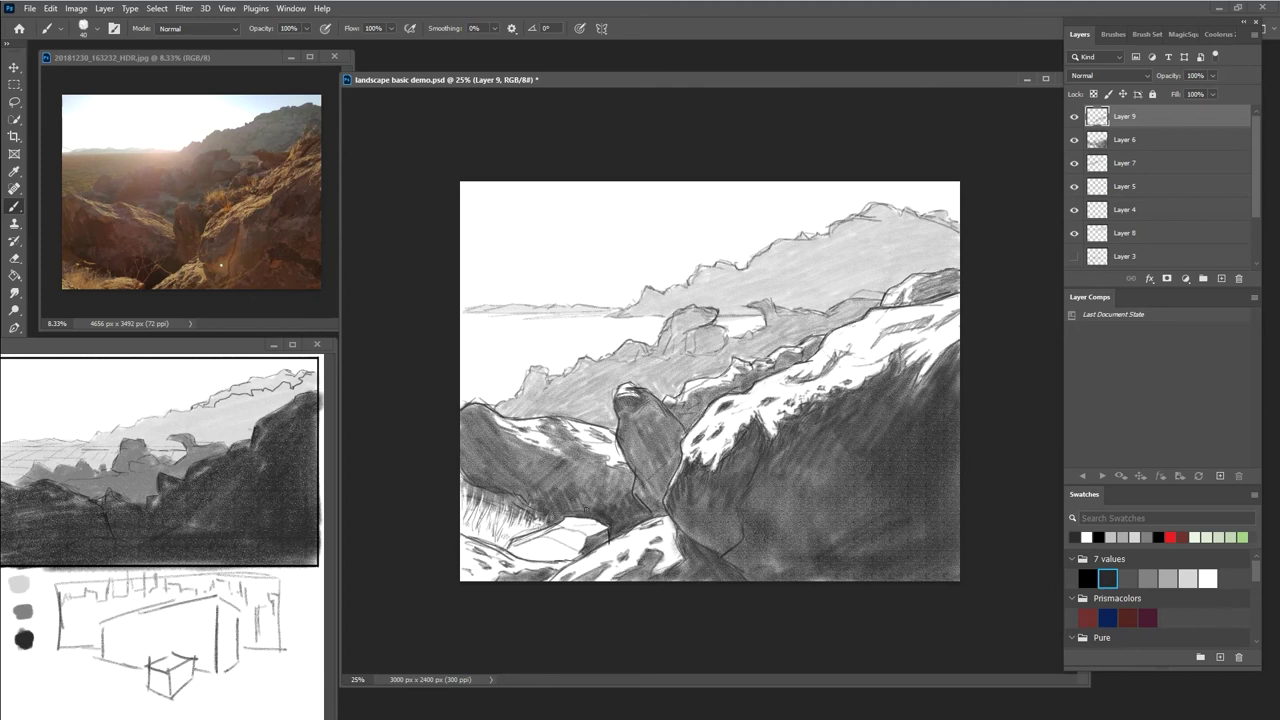
{"action": "key", "text": "bracketleft"}
{"action": "mouse_move", "coordinate": [577, 490]}
{"action": "left_mouse_down"}
{"action": "mouse_move", "coordinate": [610, 500]}
{"action": "mouse_move", "coordinate": [584, 505]}
{"action": "mouse_move", "coordinate": [630, 494]}
{"action": "mouse_move", "coordinate": [608, 511]}
{"action": "mouse_move", "coordinate": [615, 525]}
{"action": "left_mouse_up"}
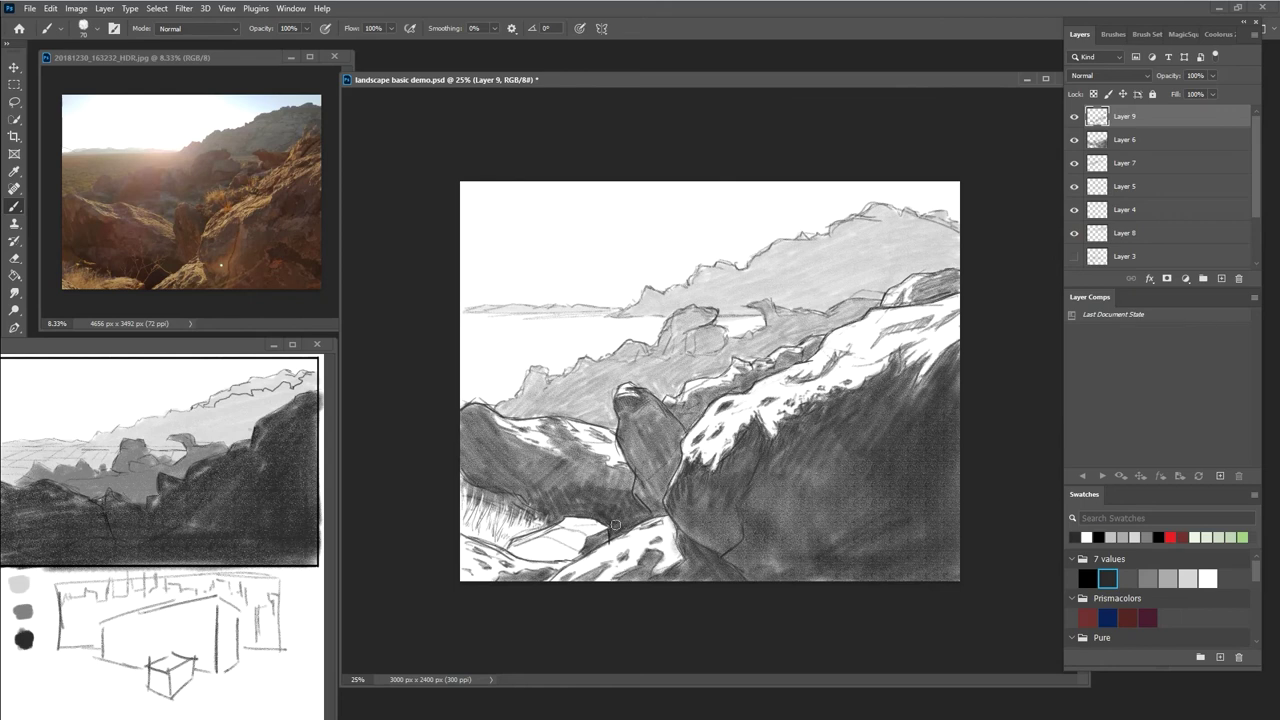
{"action": "key", "text": "bracketleft"}
{"action": "mouse_move", "coordinate": [511, 490]}
{"action": "left_mouse_down"}
{"action": "mouse_move", "coordinate": [494, 500]}
{"action": "mouse_move", "coordinate": [532, 511]}
{"action": "left_mouse_up"}
{"action": "left_click_drag", "start_coordinate": [509, 508], "coordinate": [524, 504]}
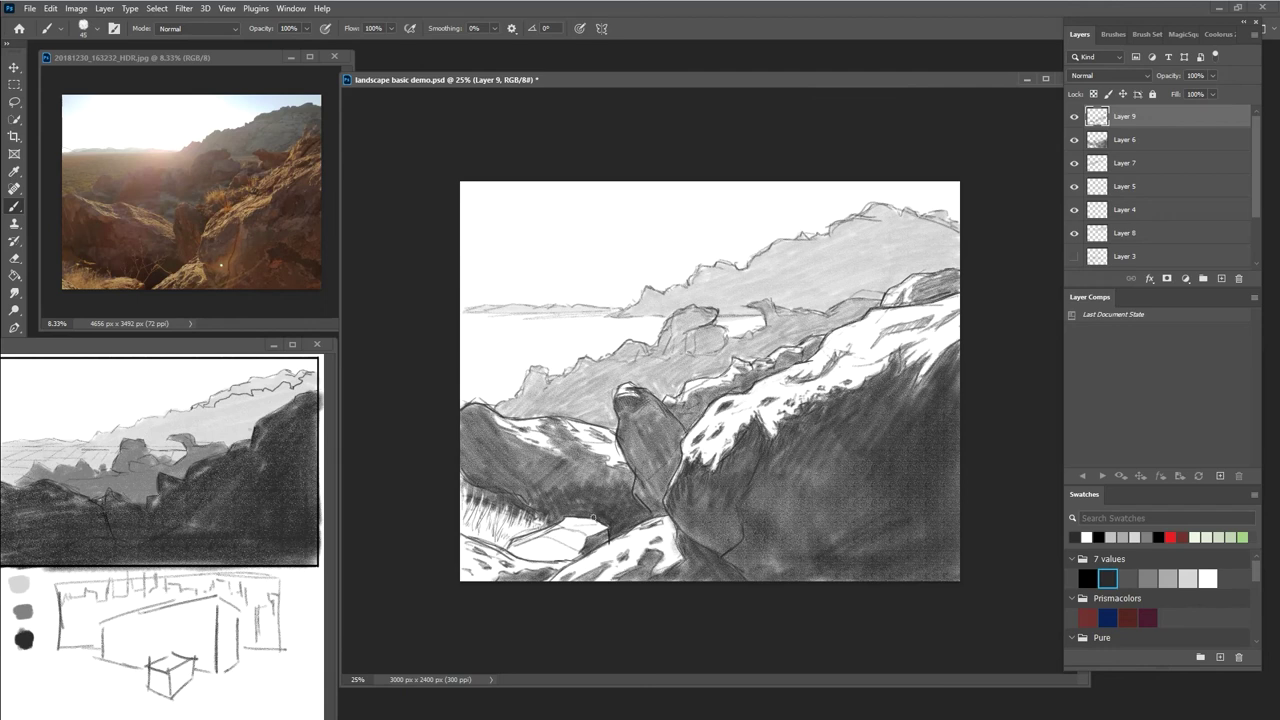
Add dark strokes across the middle of the left foreground rock's side plane with the size 60 brush
{"action": "key", "text": "bracketright"}
{"action": "key", "text": "bracketright"}
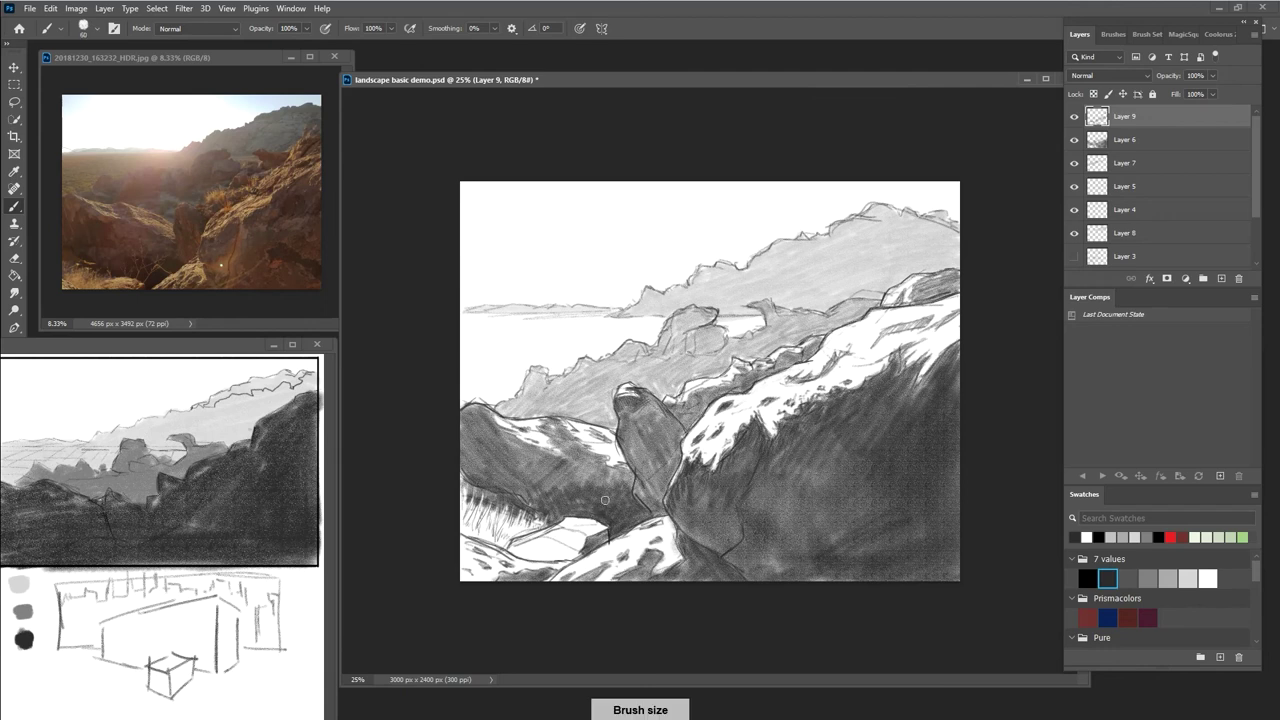
{"action": "key", "text": "ctrl+minus"}
{"action": "key", "text": "ctrl+minus"}
{"action": "key", "text": "ctrl+minus"}
{"action": "key", "text": "ctrl+minus"}
{"action": "key", "text": "ctrl+minus"}
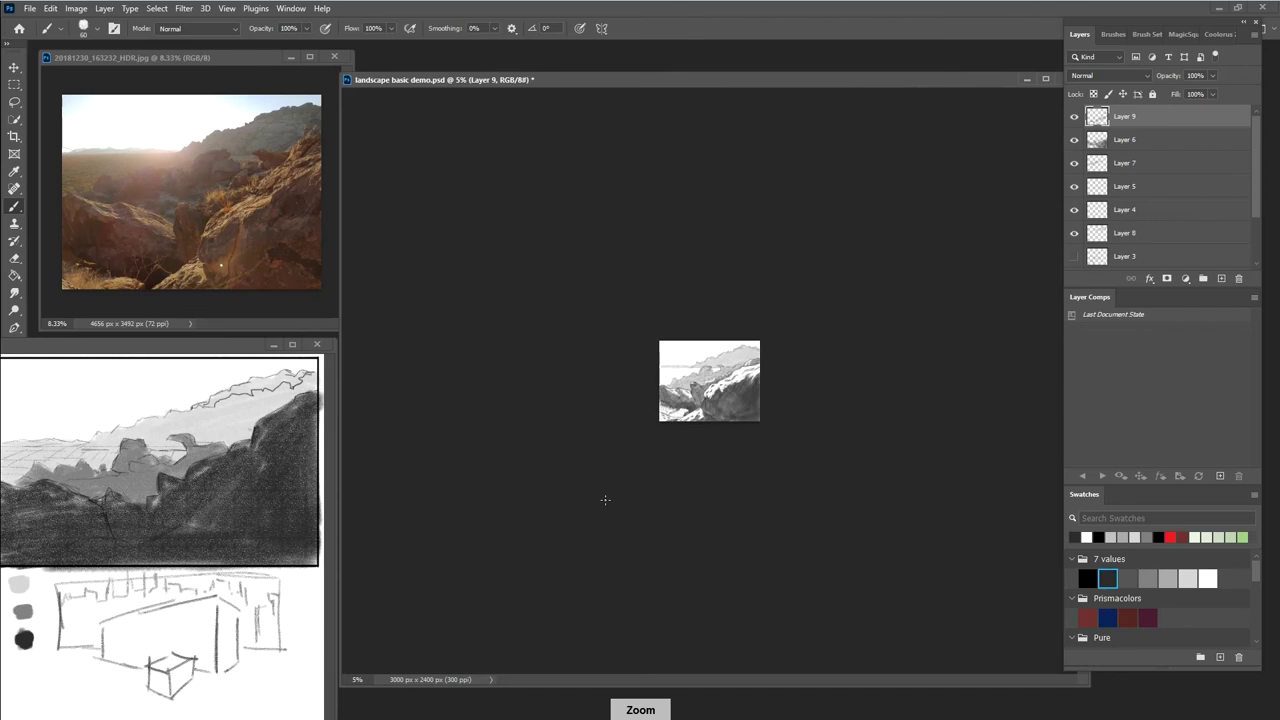
{"action": "key", "text": "ctrl+plus"}
{"action": "key", "text": "ctrl+plus"}
{"action": "key", "text": "ctrl+plus"}
{"action": "key", "text": "ctrl+plus"}
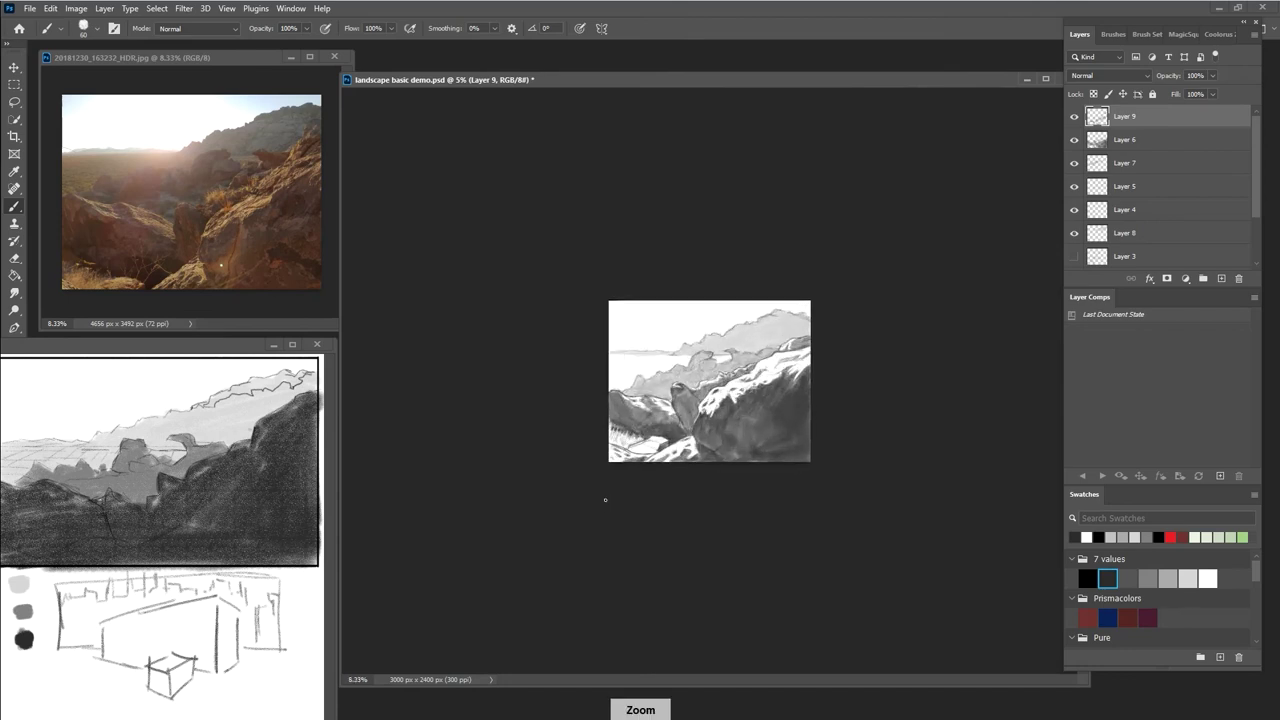
{"action": "key", "text": "ctrl+plus"}
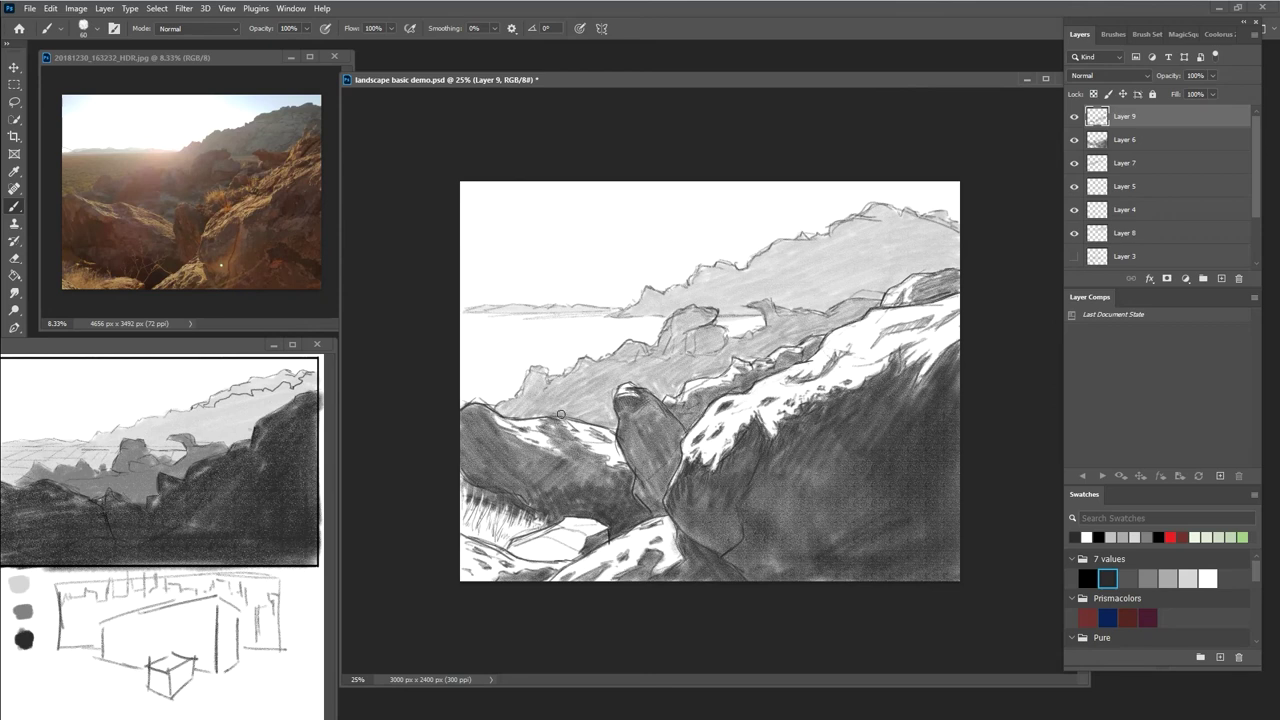
{"action": "mouse_move", "coordinate": [570, 471]}
{"action": "left_mouse_down"}
{"action": "mouse_move", "coordinate": [524, 481]}
{"action": "mouse_move", "coordinate": [616, 487]}
{"action": "mouse_move", "coordinate": [610, 471]}
{"action": "mouse_move", "coordinate": [624, 467]}
{"action": "mouse_move", "coordinate": [637, 509]}
{"action": "mouse_move", "coordinate": [622, 465]}
{"action": "mouse_move", "coordinate": [599, 469]}
{"action": "mouse_move", "coordinate": [581, 452]}
{"action": "mouse_move", "coordinate": [591, 464]}
{"action": "mouse_move", "coordinate": [512, 467]}
{"action": "left_mouse_up"}
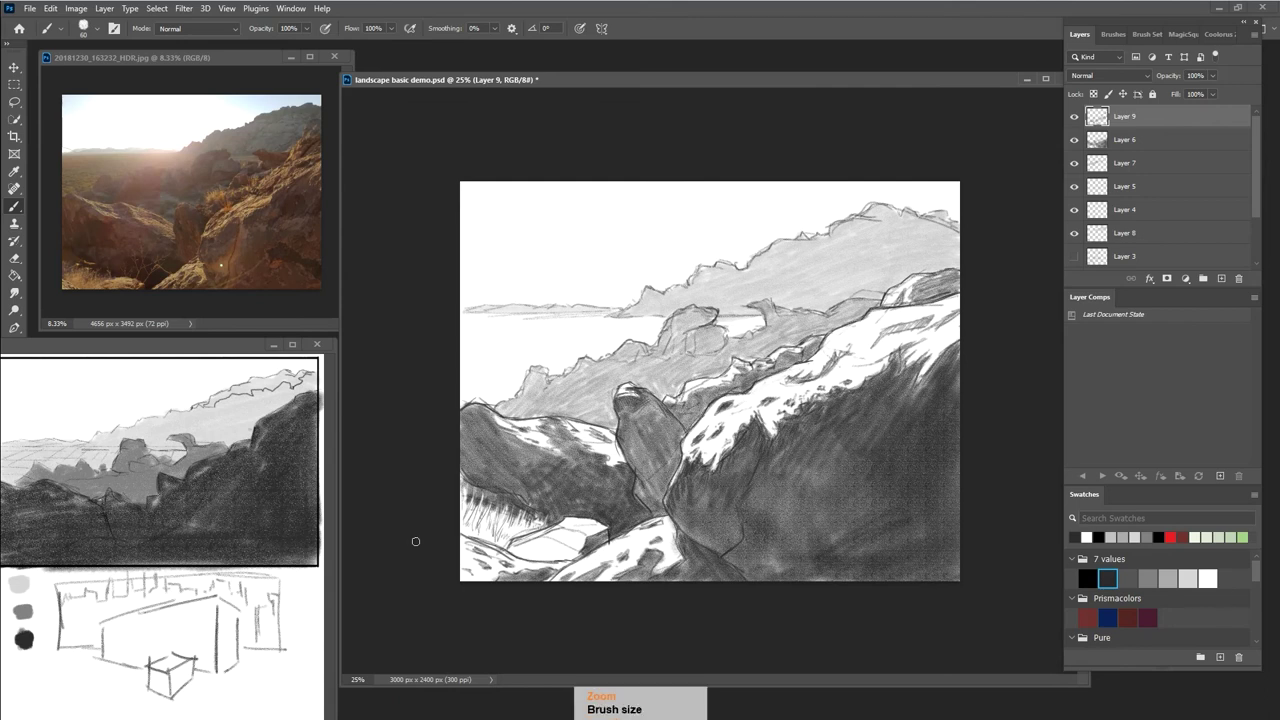
Examine the sketch's overall value pattern at thumbnail size before returning to 25% view
{"action": "key", "text": "ctrl+minus"}
{"action": "key", "text": "ctrl+minus"}
{"action": "key", "text": "ctrl+minus"}
{"action": "key", "text": "ctrl+minus"}
{"action": "key", "text": "ctrl+minus"}
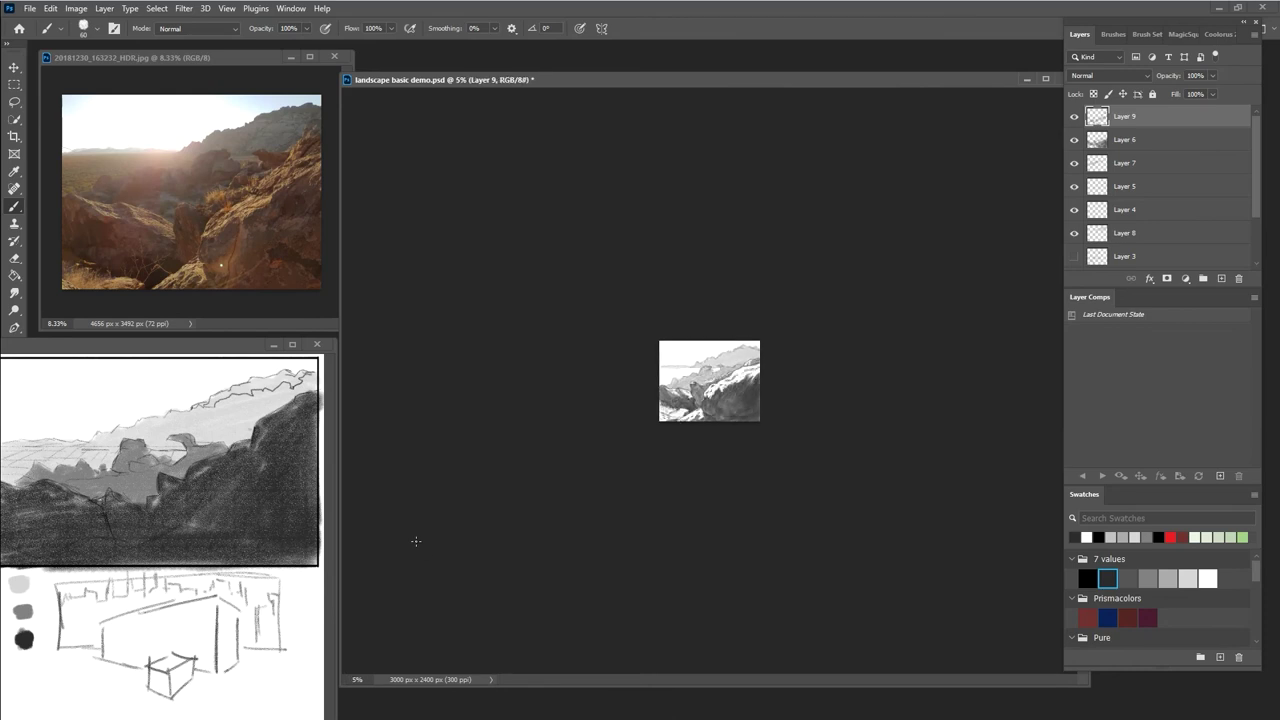
{"action": "key", "text": "ctrl+plus"}
{"action": "key", "text": "ctrl+plus"}
{"action": "key", "text": "ctrl+plus"}
{"action": "key", "text": "ctrl+plus"}
{"action": "key", "text": "ctrl+plus"}
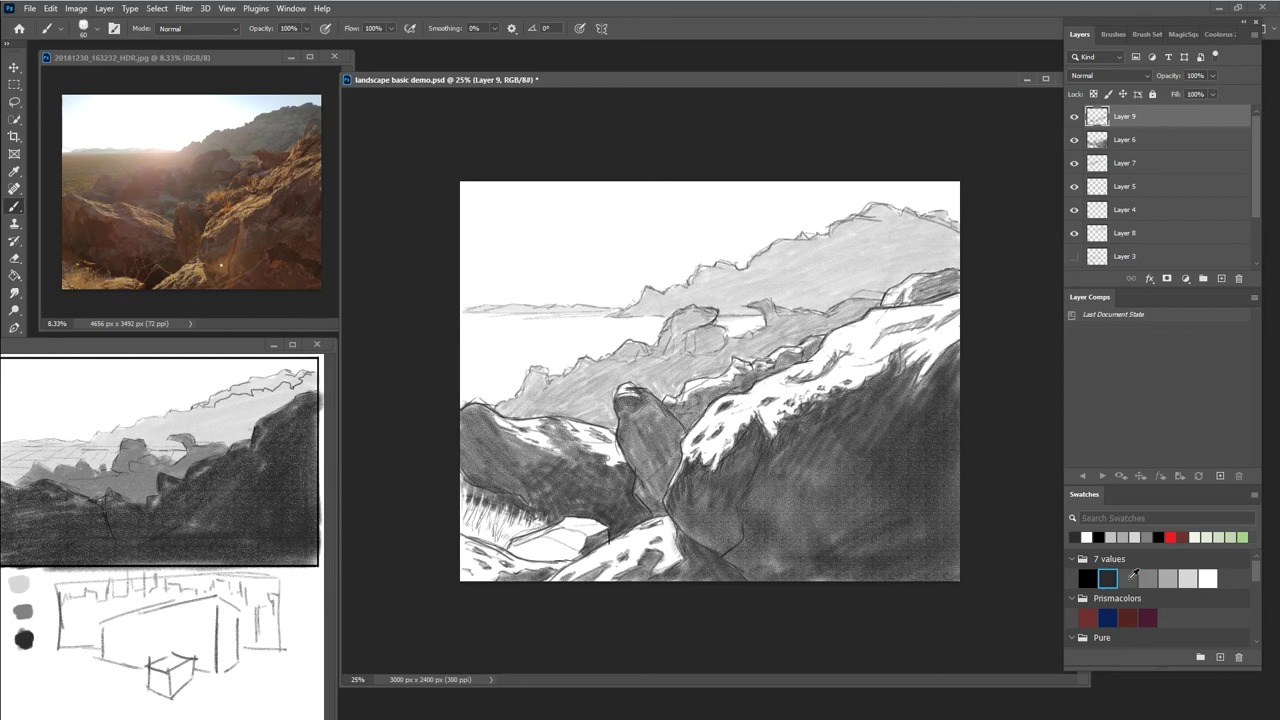
Shade the shadow sides of the midground rock formation and adjacent ridge in medium grey on Layer 7
{"action": "left_click", "coordinate": [1146, 579]}
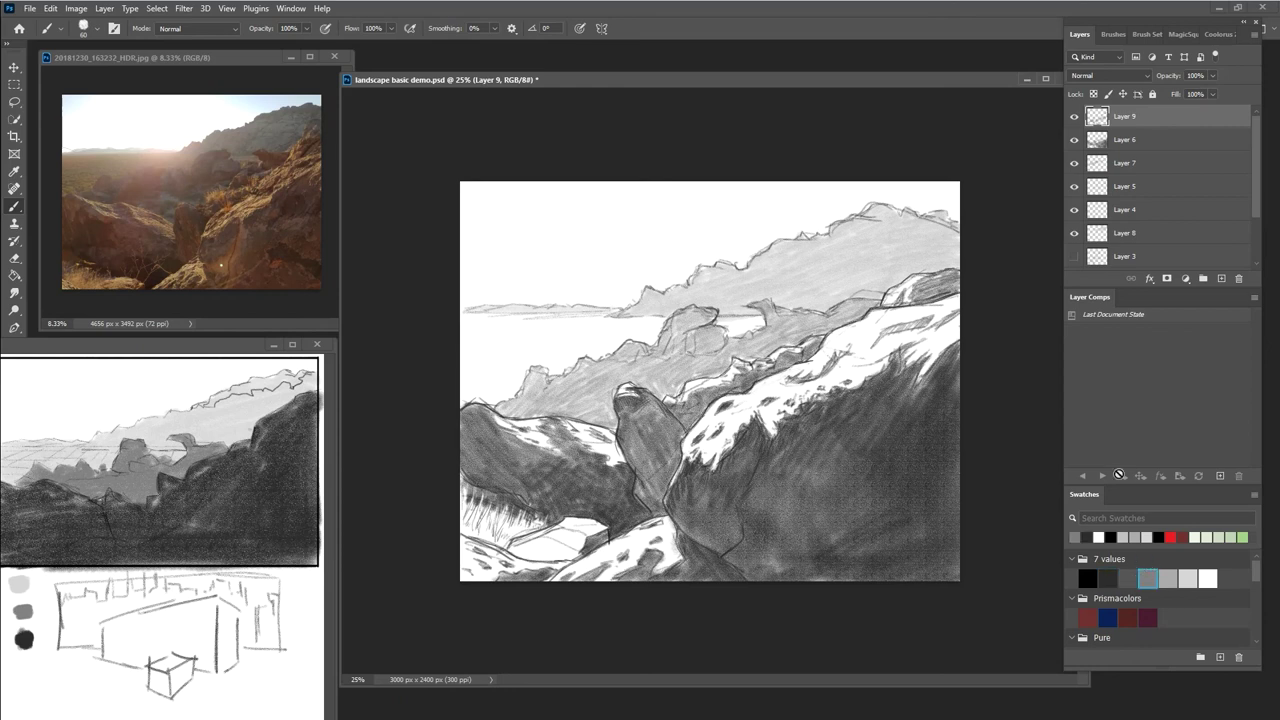
{"action": "left_click", "coordinate": [1075, 163]}
{"action": "left_click", "coordinate": [1075, 163]}
{"action": "left_click", "coordinate": [1102, 168]}
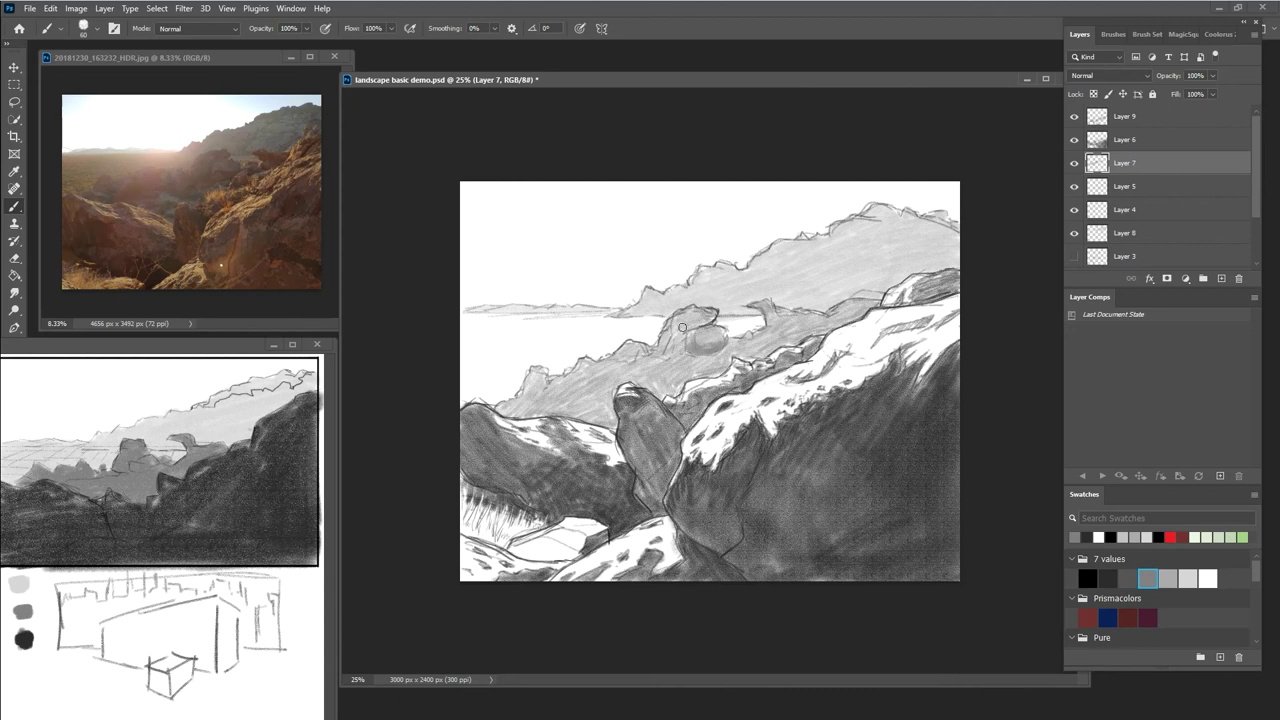
{"action": "mouse_move", "coordinate": [694, 316]}
{"action": "left_mouse_down"}
{"action": "mouse_move", "coordinate": [712, 314]}
{"action": "mouse_move", "coordinate": [686, 318]}
{"action": "mouse_move", "coordinate": [674, 354]}
{"action": "mouse_move", "coordinate": [637, 351]}
{"action": "left_mouse_up"}
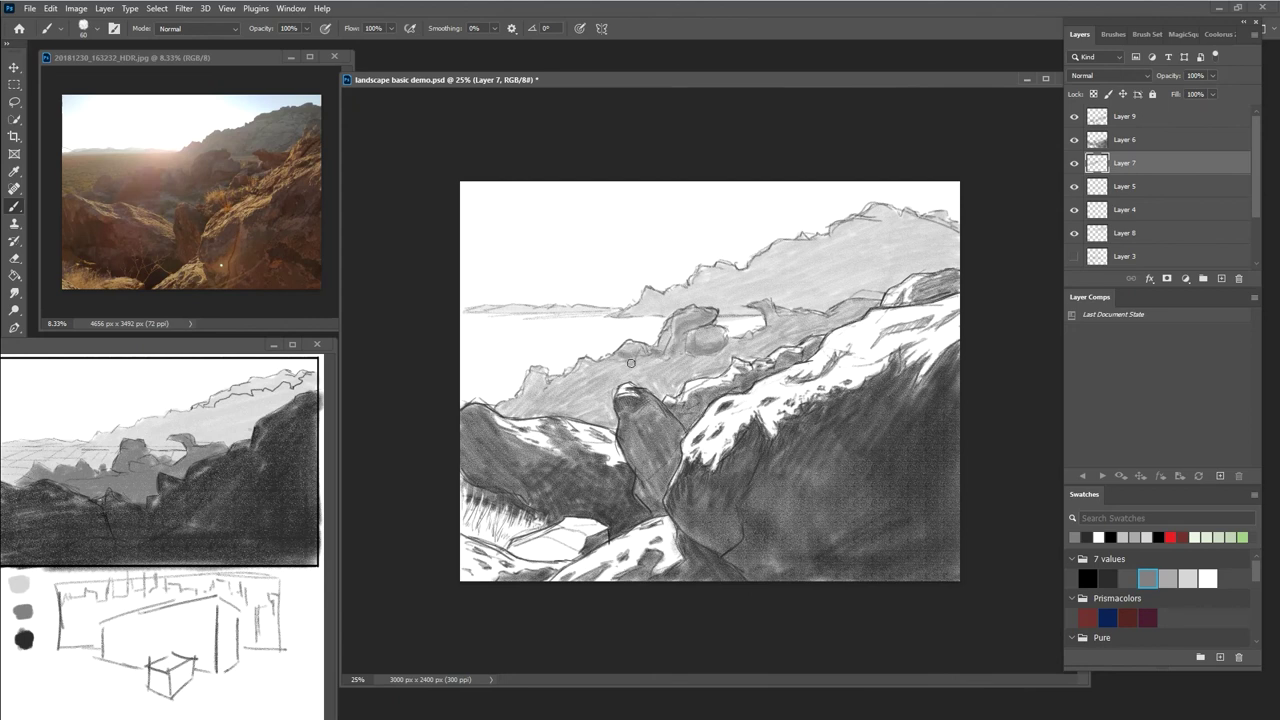
Add more medium grey shading to the lower midground ridge above the left foreground rock on Layer 7
{"action": "left_click_drag", "start_coordinate": [581, 368], "coordinate": [593, 367]}
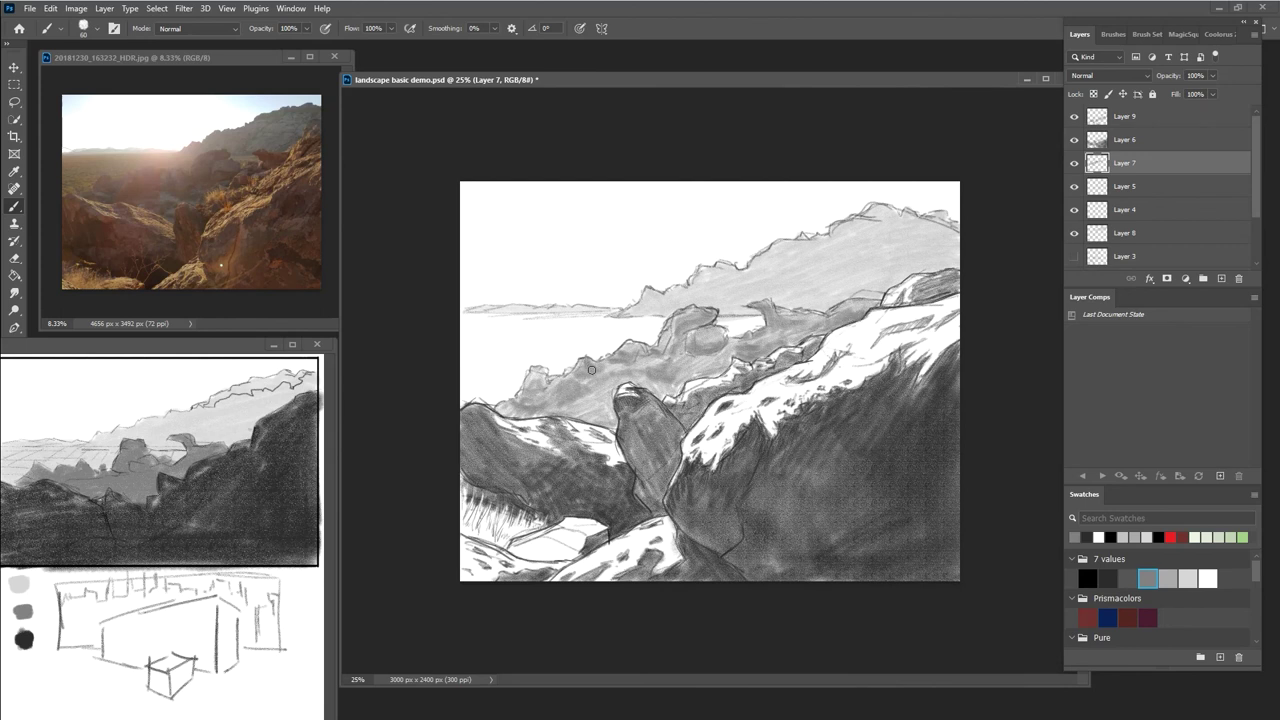
{"action": "mouse_move", "coordinate": [530, 412]}
{"action": "left_mouse_down"}
{"action": "mouse_move", "coordinate": [509, 413]}
{"action": "mouse_move", "coordinate": [600, 415]}
{"action": "left_mouse_up"}
Examine how the shaded midground separates from the foreground and distance at thumbnail size, and return to 25% view
{"action": "key", "text": "ctrl+minus"}
{"action": "key", "text": "ctrl+minus"}
{"action": "key", "text": "ctrl+minus"}
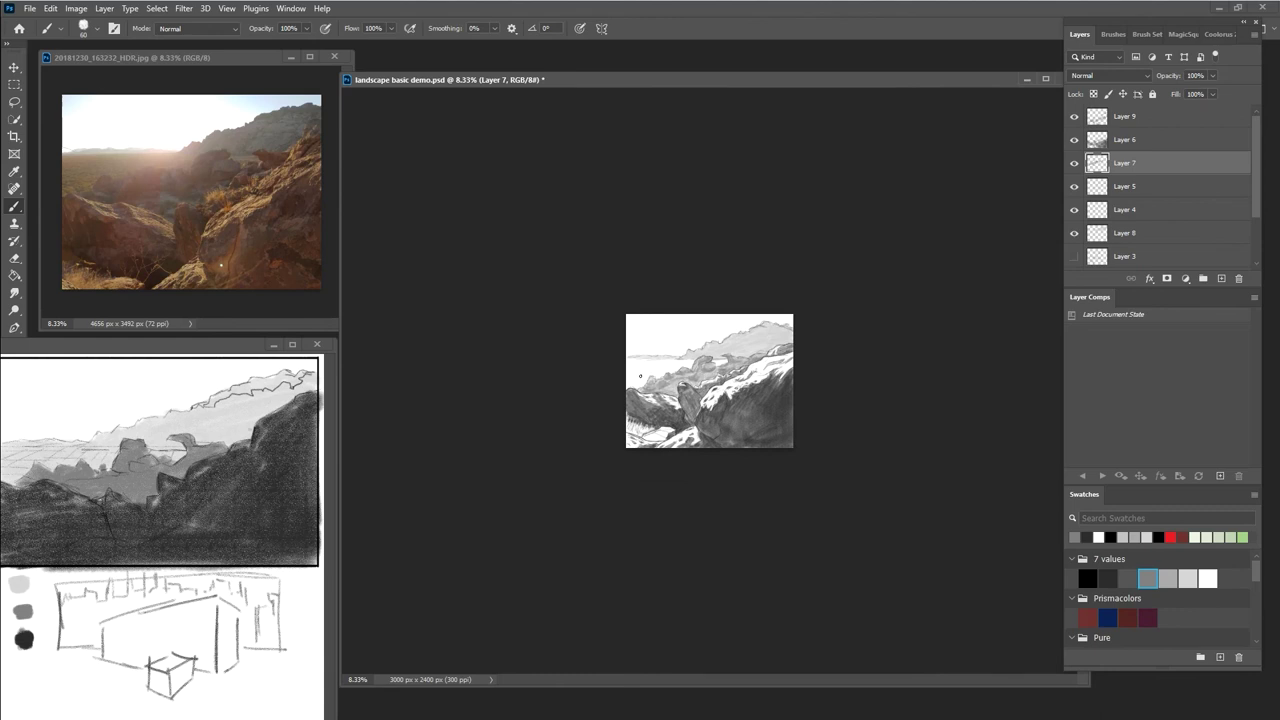
{"action": "key", "text": "ctrl+minus"}
{"action": "key", "text": "ctrl+plus"}
{"action": "key", "text": "ctrl+plus"}
{"action": "key", "text": "ctrl+plus"}
{"action": "key", "text": "ctrl+plus"}
{"action": "key", "text": "ctrl+plus"}
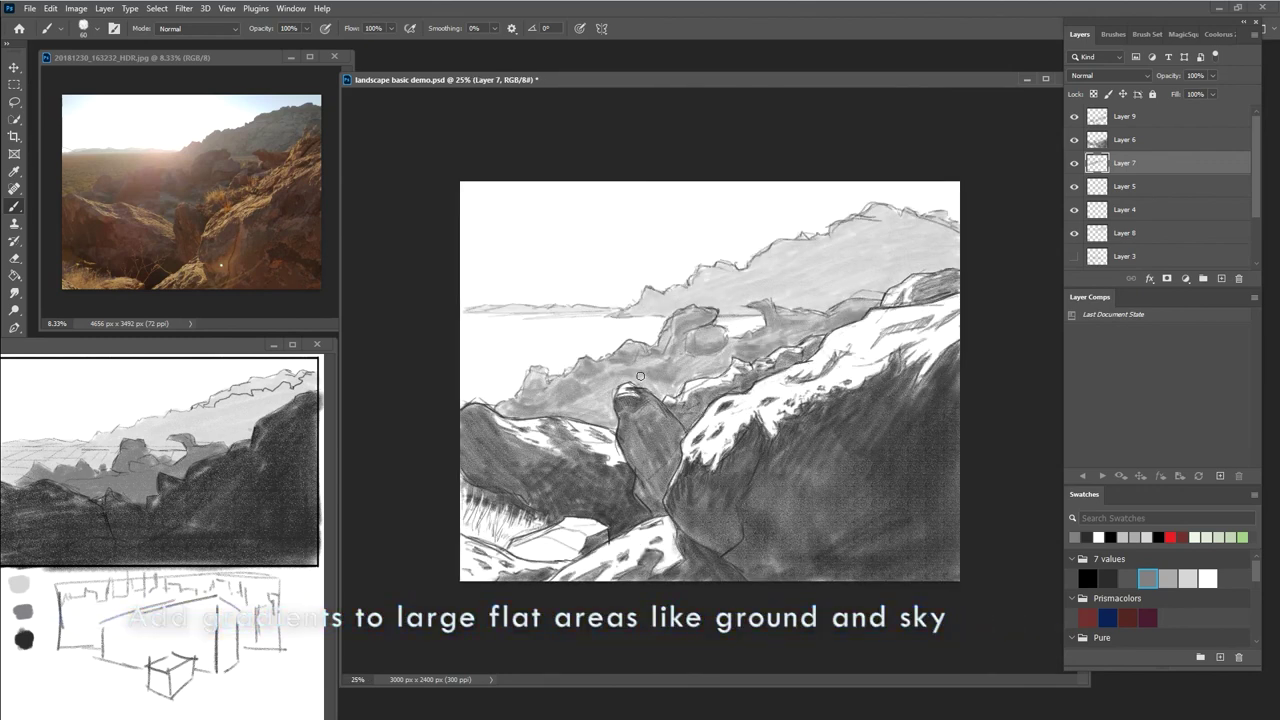
Create a new empty layer directly above the hidden Layer 3
{"action": "scroll", "coordinate": [1140, 224], "scroll_direction": "down", "scroll_amount": 3}
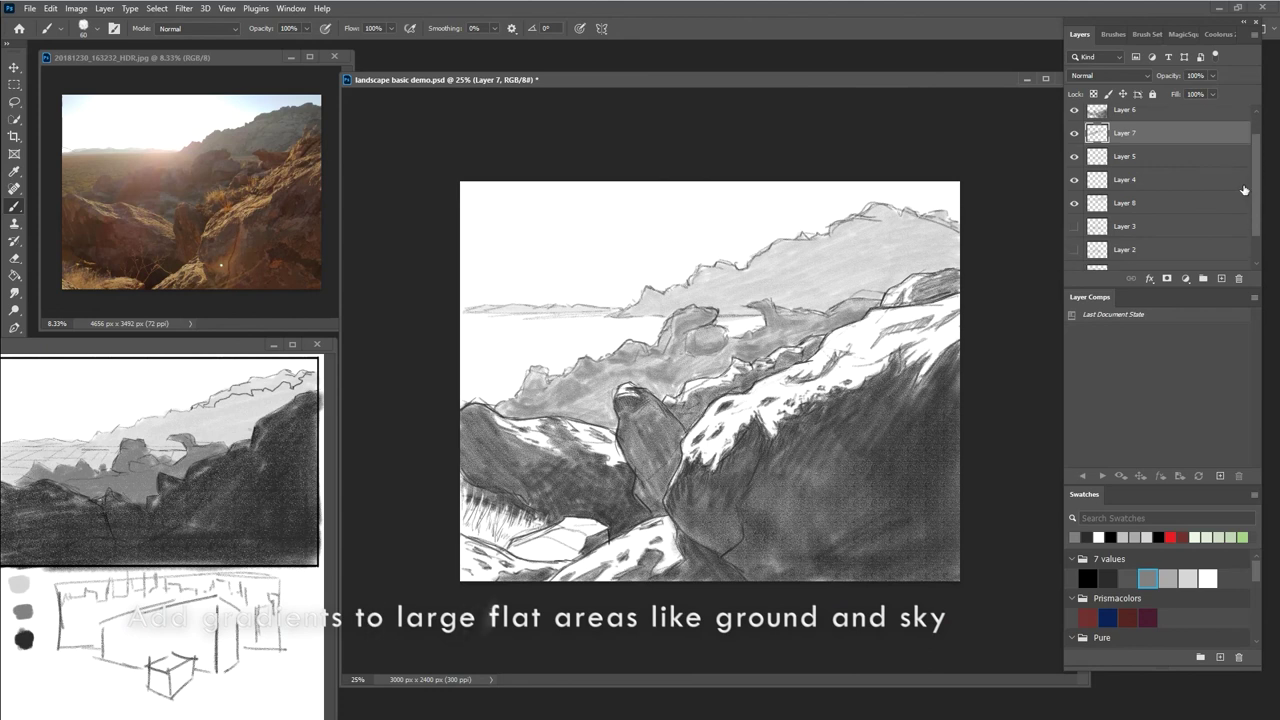
{"action": "left_click", "coordinate": [1141, 225]}
{"action": "left_click", "coordinate": [1220, 279]}
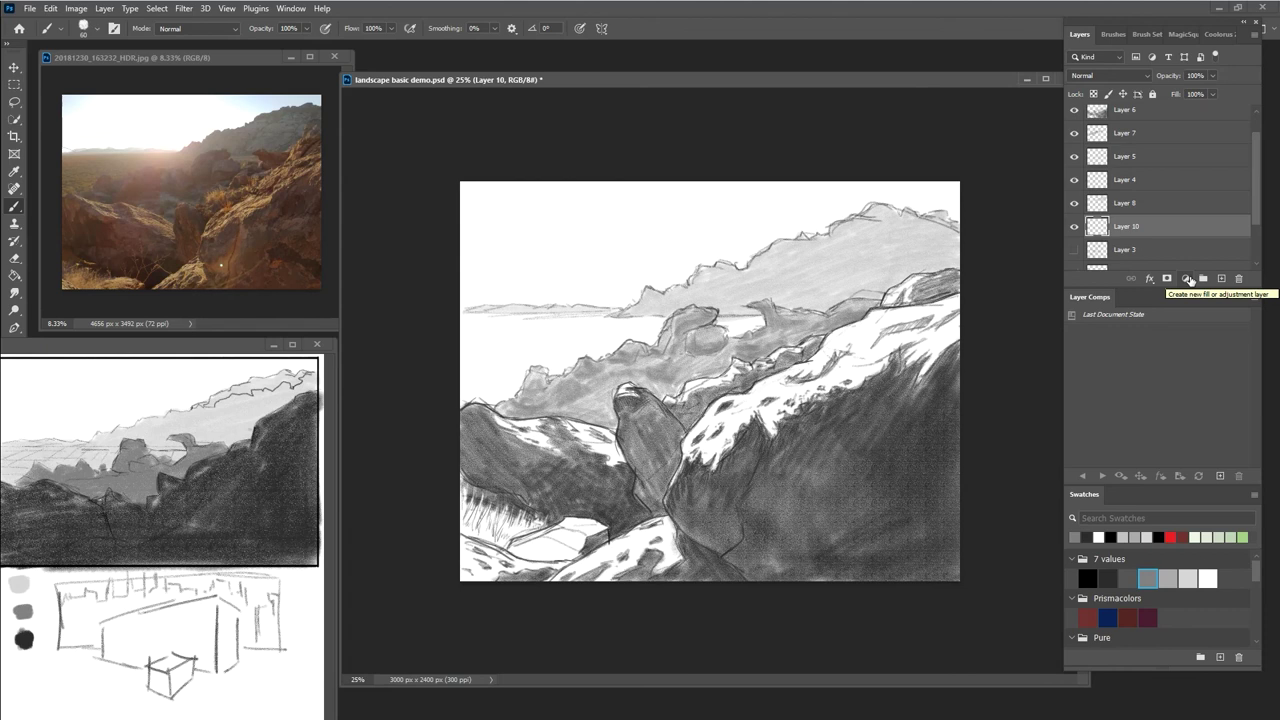
Shade a soft gradient over the flat ground plain behind the midground ridge, using the fifth 7 values grey and a size 200 brush
{"action": "left_click", "coordinate": [1170, 574]}
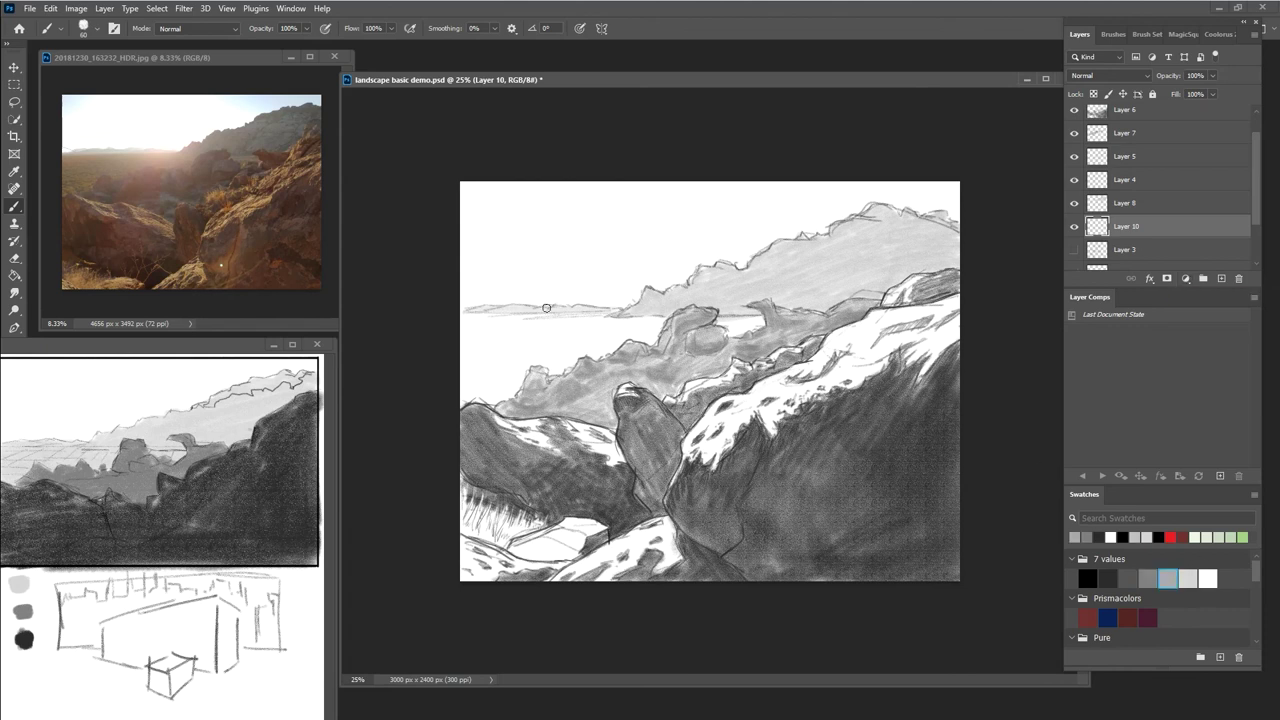
{"action": "key", "text": "ctrl+plus"}
{"action": "key", "text": "ctrl+minus"}
{"action": "key", "text": "]"}
{"action": "key", "text": "]"}
{"action": "key", "text": "]"}
{"action": "key", "text": "]"}
{"action": "key", "text": "]"}
{"action": "key", "text": "]"}
{"action": "key", "text": "]"}
{"action": "key", "text": "bracketright"}
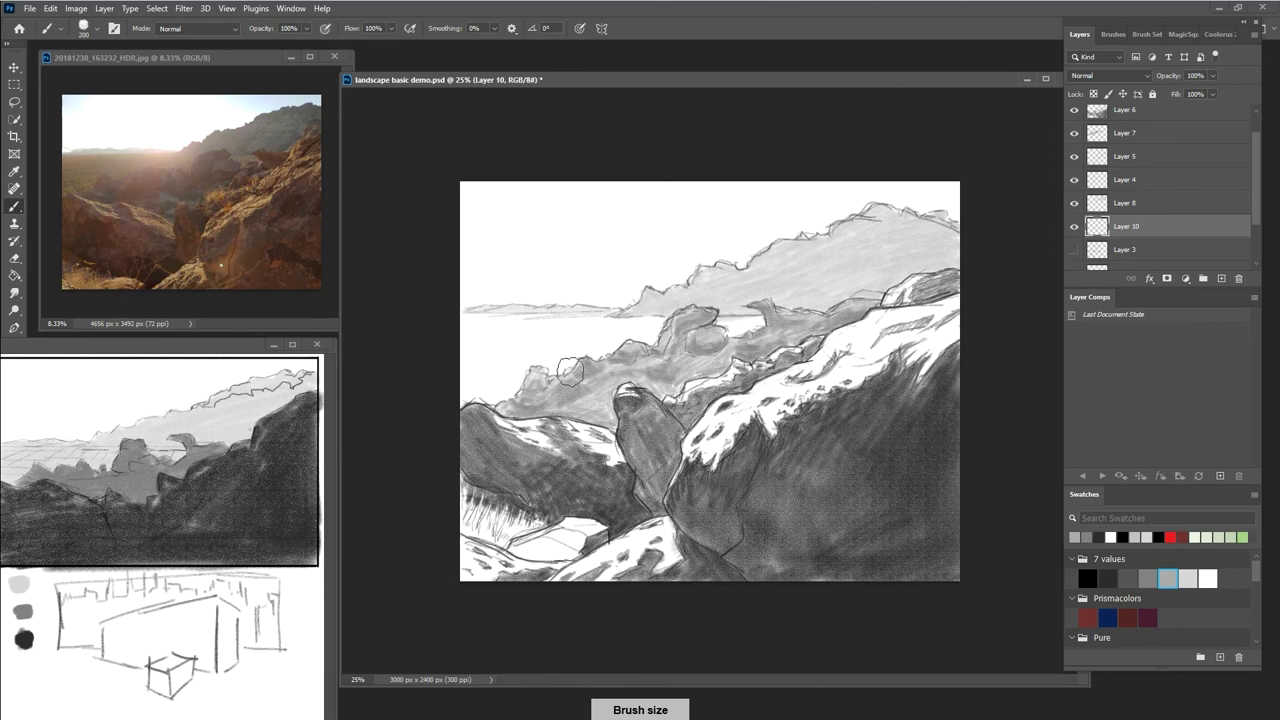
{"action": "mouse_move", "coordinate": [474, 397]}
{"action": "left_mouse_down"}
{"action": "mouse_move", "coordinate": [705, 368]}
{"action": "mouse_move", "coordinate": [490, 338]}
{"action": "left_mouse_up"}
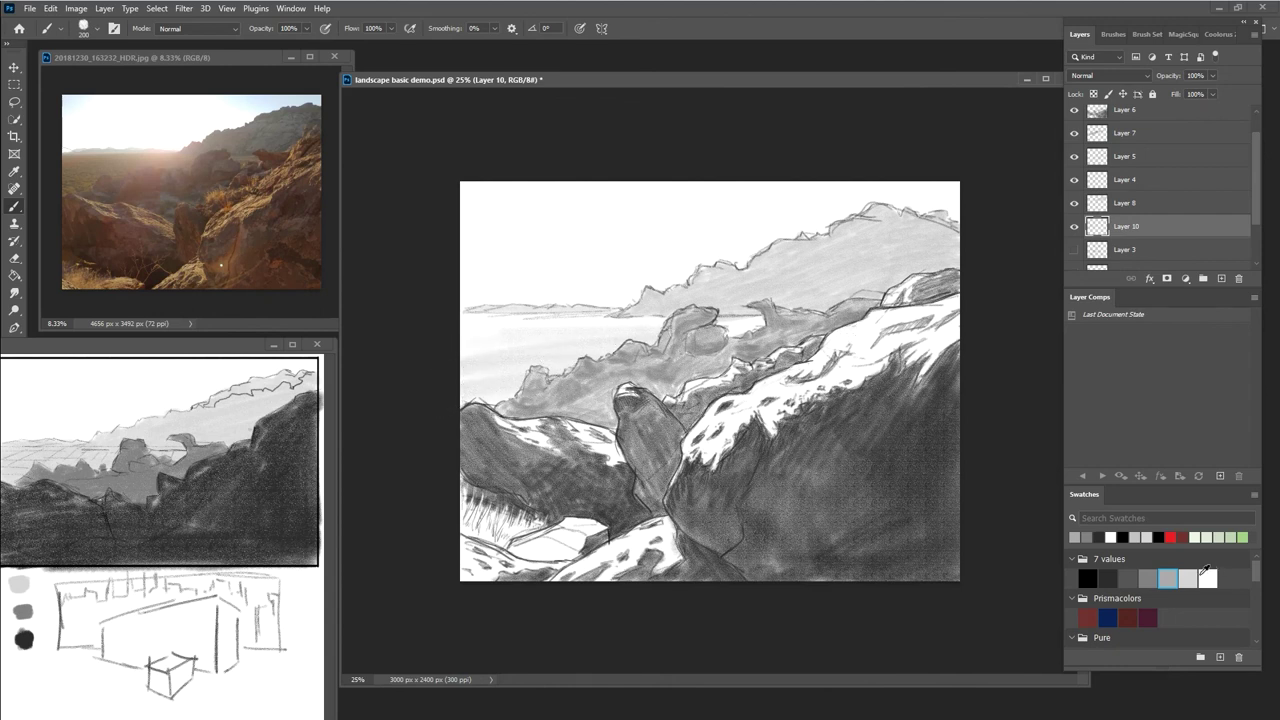
Build a gradient in the sky with the lightest grey of the 7 values, deepening its upper part with the next darker grey
{"action": "left_click", "coordinate": [1187, 578]}
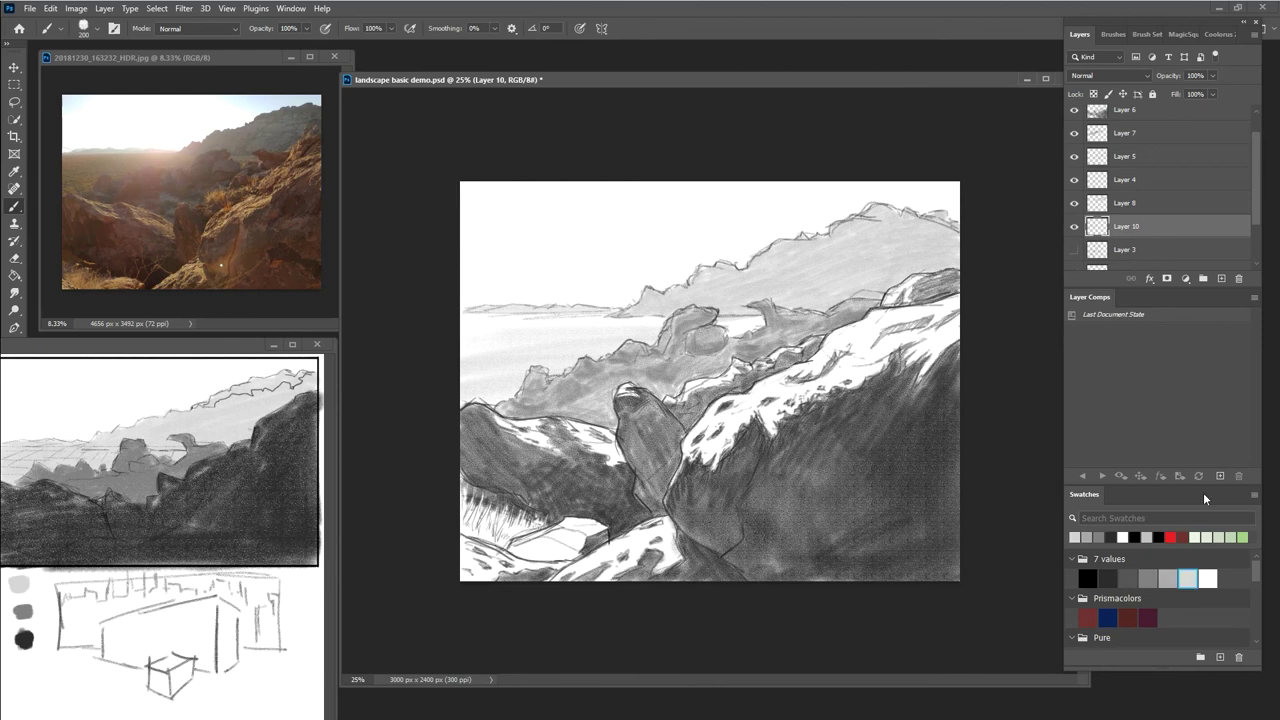
{"action": "mouse_move", "coordinate": [893, 175]}
{"action": "left_mouse_down"}
{"action": "mouse_move", "coordinate": [938, 184]}
{"action": "mouse_move", "coordinate": [855, 170]}
{"action": "mouse_move", "coordinate": [894, 193]}
{"action": "mouse_move", "coordinate": [682, 161]}
{"action": "mouse_move", "coordinate": [904, 215]}
{"action": "mouse_move", "coordinate": [640, 169]}
{"action": "mouse_move", "coordinate": [885, 235]}
{"action": "mouse_move", "coordinate": [580, 182]}
{"action": "mouse_move", "coordinate": [829, 243]}
{"action": "mouse_move", "coordinate": [526, 199]}
{"action": "mouse_move", "coordinate": [733, 246]}
{"action": "mouse_move", "coordinate": [484, 218]}
{"action": "mouse_move", "coordinate": [657, 253]}
{"action": "mouse_move", "coordinate": [510, 244]}
{"action": "mouse_move", "coordinate": [465, 255]}
{"action": "mouse_move", "coordinate": [717, 251]}
{"action": "left_mouse_up"}
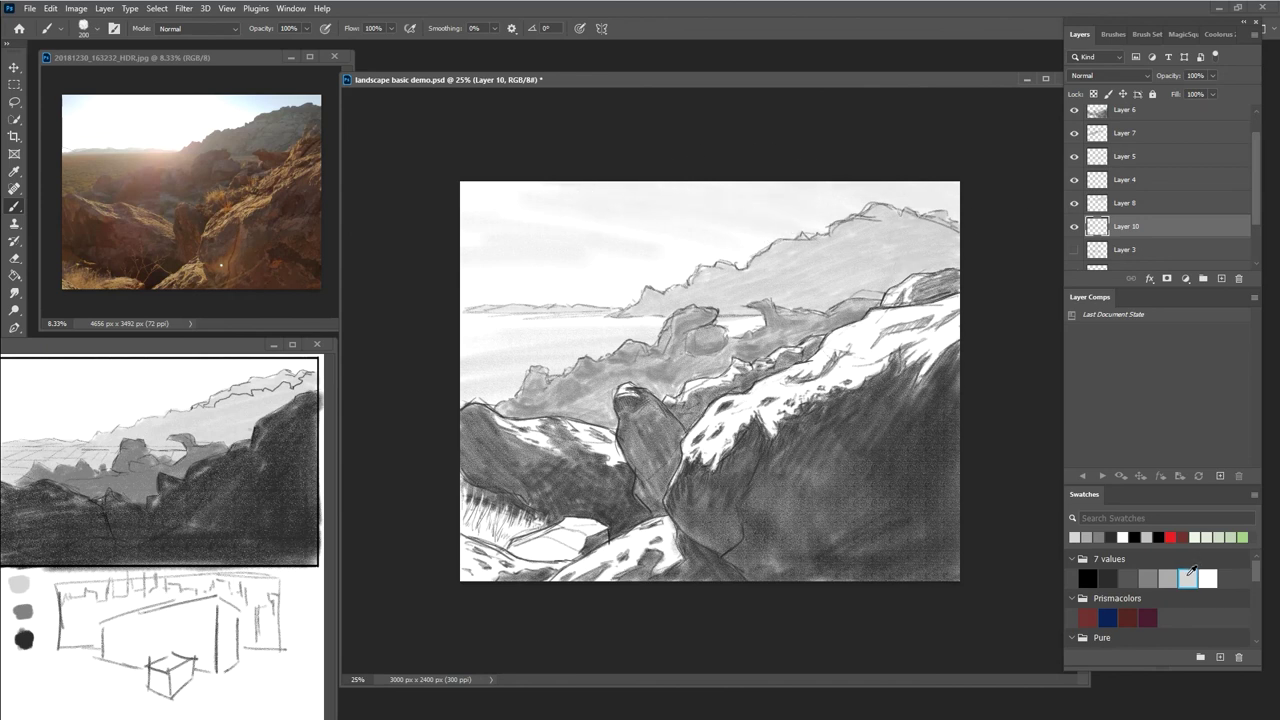
{"action": "left_click", "coordinate": [1169, 578]}
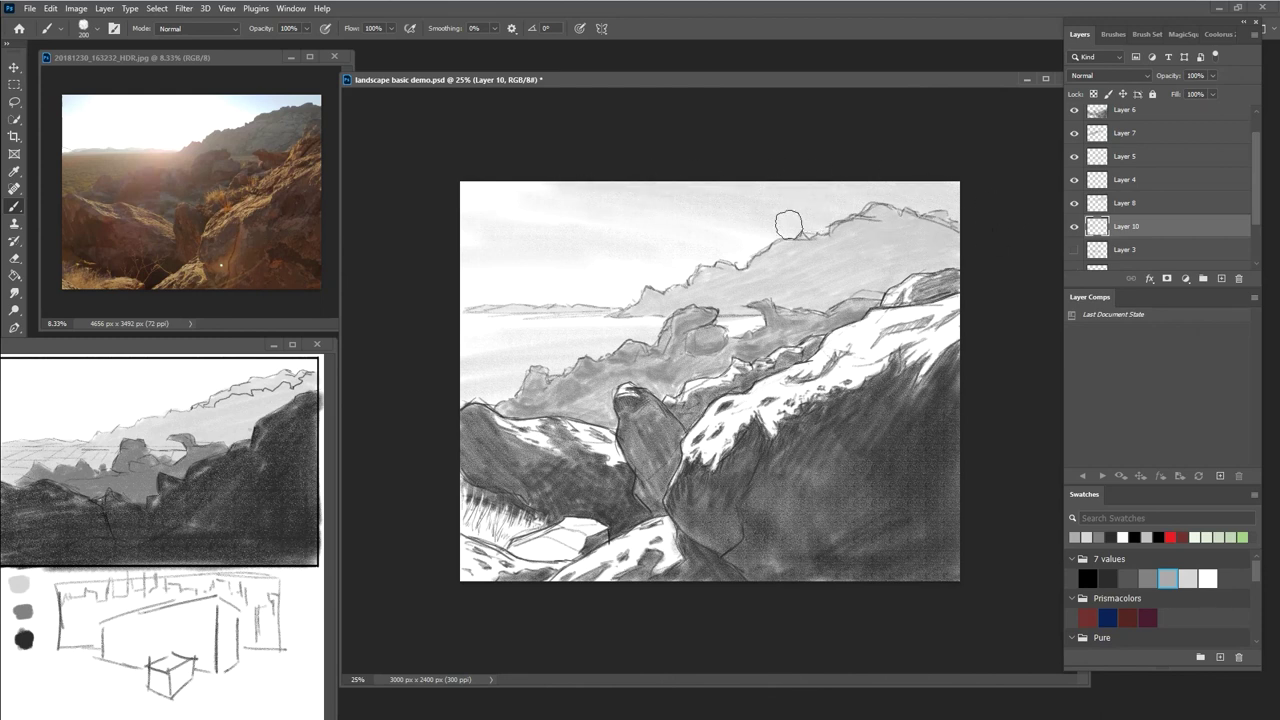
{"action": "mouse_move", "coordinate": [617, 222]}
{"action": "left_mouse_down"}
{"action": "mouse_move", "coordinate": [568, 229]}
{"action": "mouse_move", "coordinate": [636, 230]}
{"action": "left_mouse_up"}
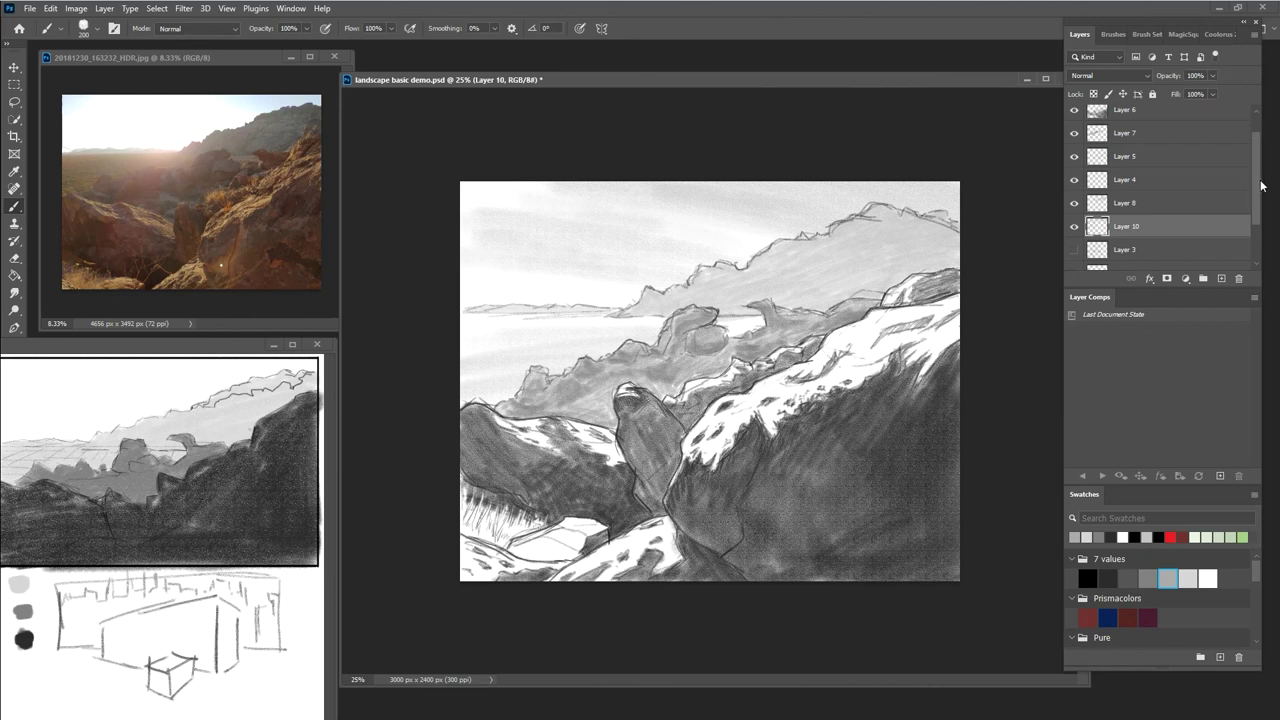
Compare the sketch with and without Layer 8 and Layer 4 by toggling each layer's visibility
{"action": "left_click_drag", "start_coordinate": [1256, 190], "coordinate": [1254, 163]}
{"action": "left_click", "coordinate": [1074, 234]}
{"action": "left_click", "coordinate": [1074, 234]}
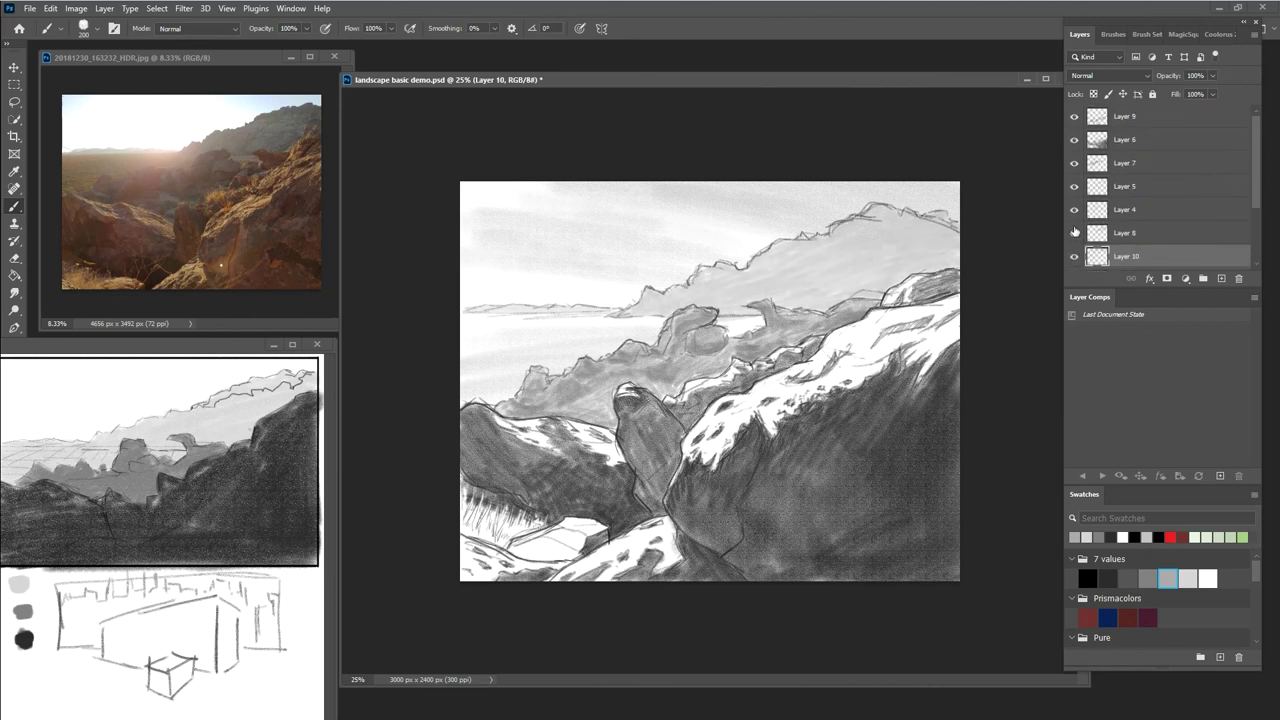
{"action": "left_click", "coordinate": [1073, 211]}
{"action": "left_click", "coordinate": [1073, 211]}
{"action": "left_click", "coordinate": [1073, 211]}
{"action": "left_click", "coordinate": [1073, 211]}
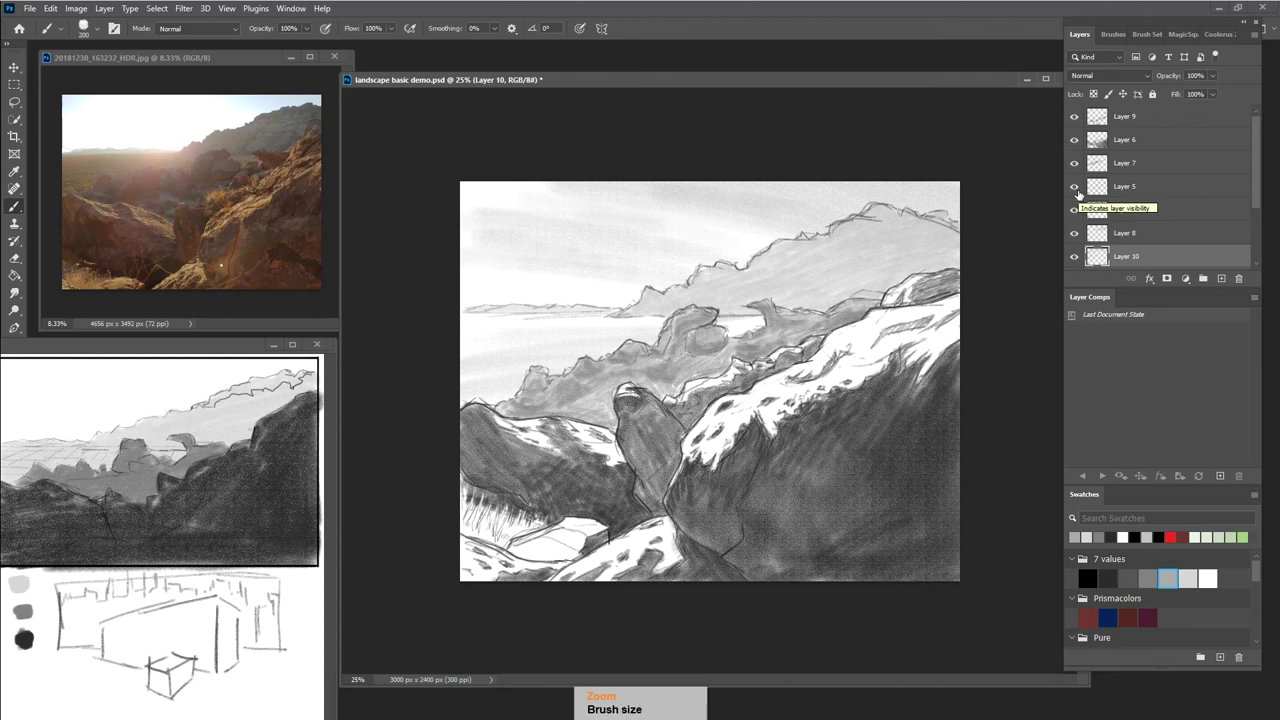
Examine the whole sketch's values with the new ground and sky gradients at several zoom levels
{"action": "key", "text": "ctrl+minus"}
{"action": "key", "text": "ctrl+minus"}
{"action": "key", "text": "ctrl+minus"}
{"action": "key", "text": "ctrl+minus"}
{"action": "key", "text": "ctrl+plus"}
{"action": "key", "text": "ctrl+plus"}
{"action": "key", "text": "ctrl+plus"}
{"action": "key", "text": "ctrl+plus"}
{"action": "key", "text": "ctrl+plus"}
{"action": "key", "text": "ctrl+minus"}
{"action": "key", "text": "ctrl+minus"}
{"action": "key", "text": "ctrl+minus"}
{"action": "key", "text": "ctrl+minus"}
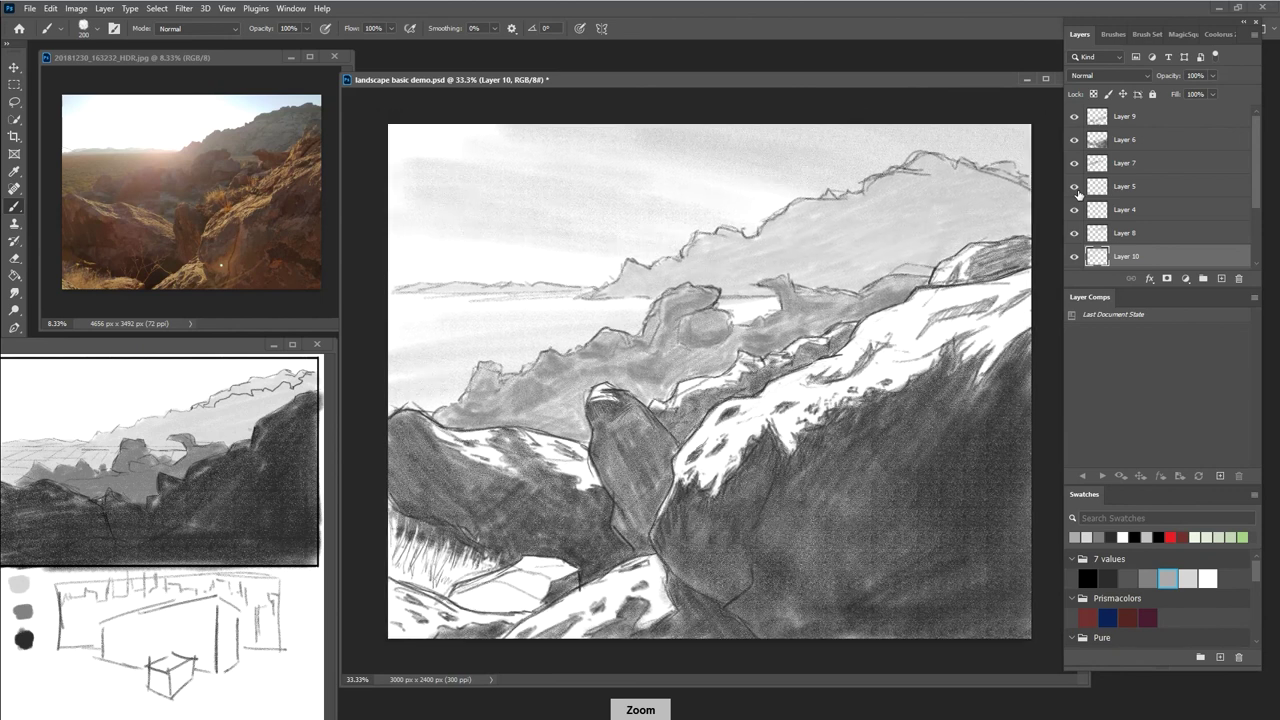
{"action": "key", "text": "ctrl+plus"}
{"action": "key", "text": "ctrl+plus"}
{"action": "key", "text": "ctrl+plus"}
{"action": "key", "text": "ctrl+plus"}
{"action": "key", "text": "ctrl+plus"}
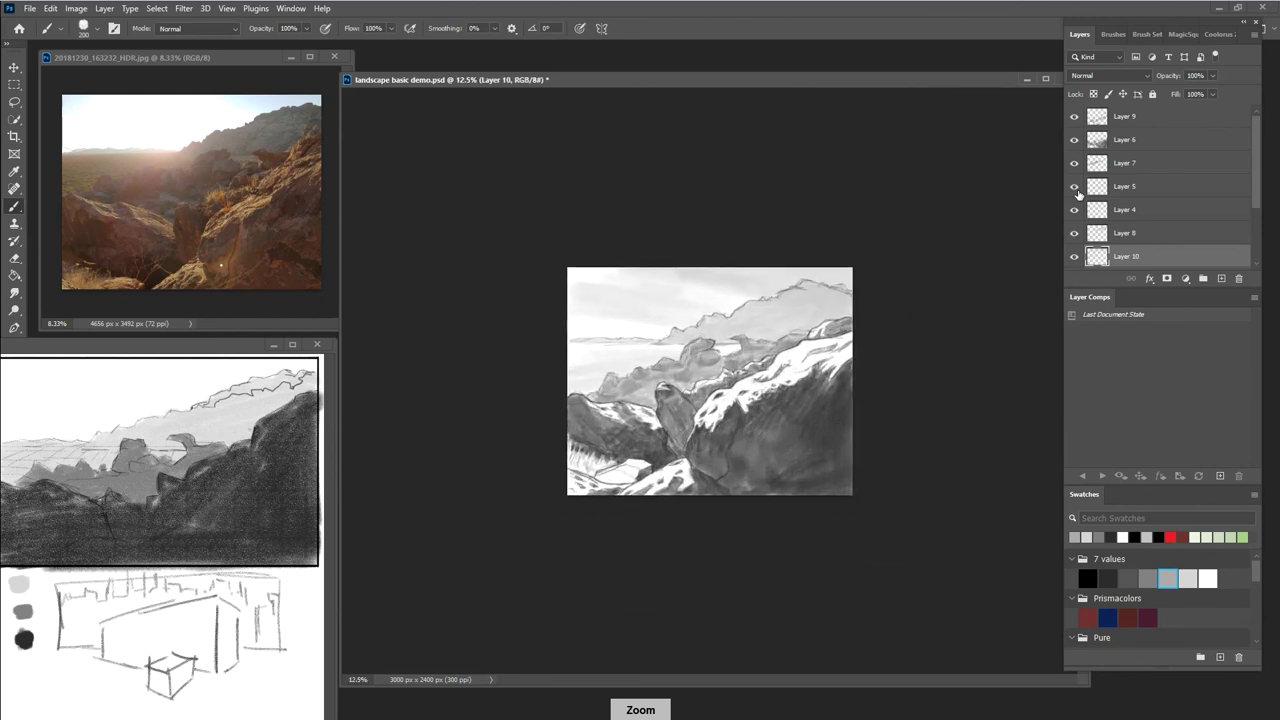